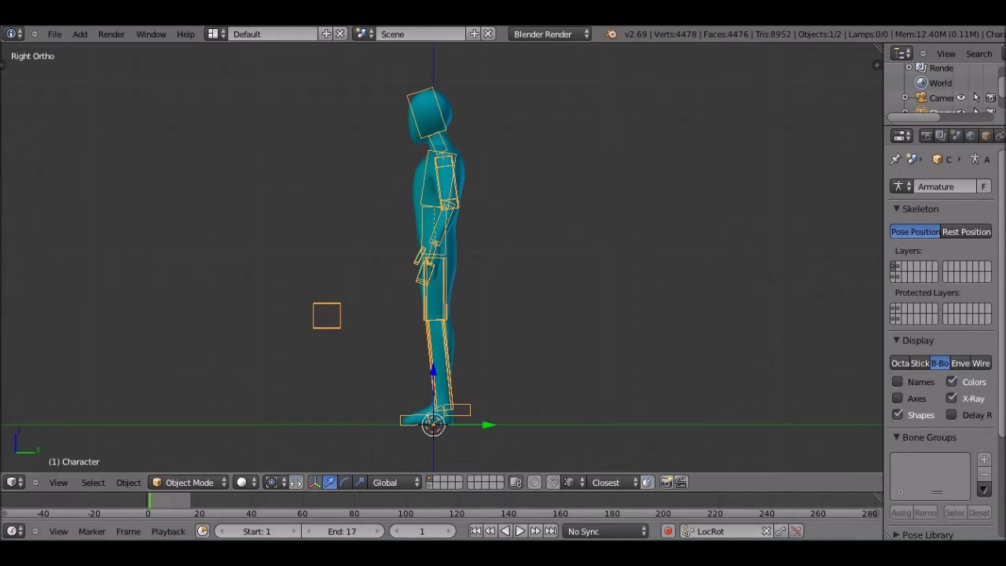
Inspect FlipAnimation.py inside the FlipAnimation (1).zip archive in WinRAR, then minimize it.
left_click(654, 485)
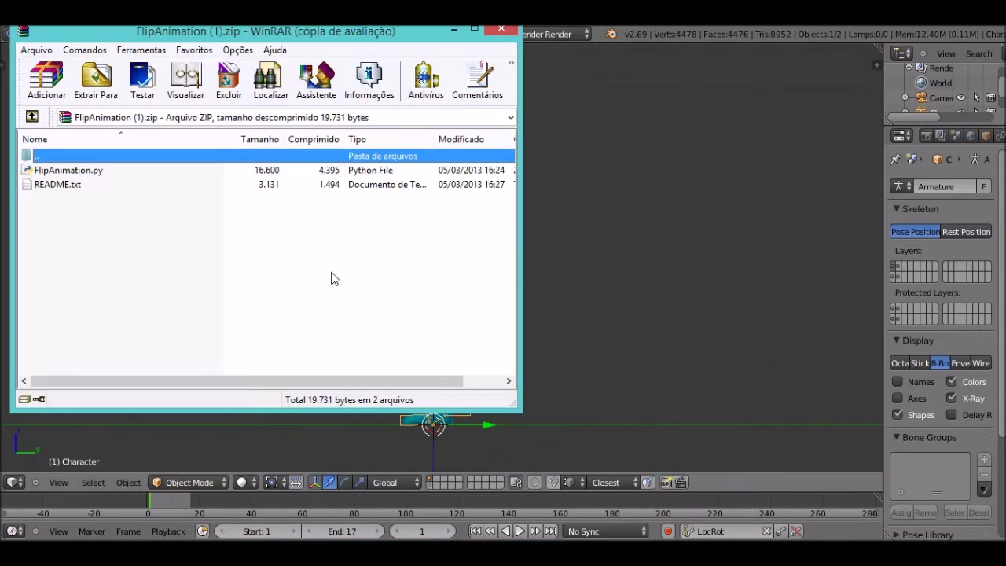
left_click(110, 174)
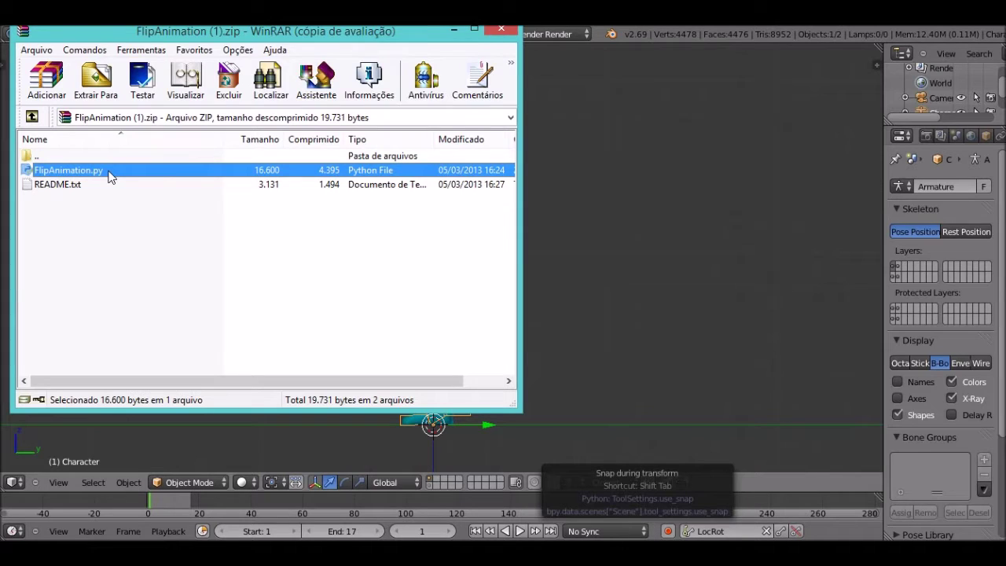
left_click(474, 29)
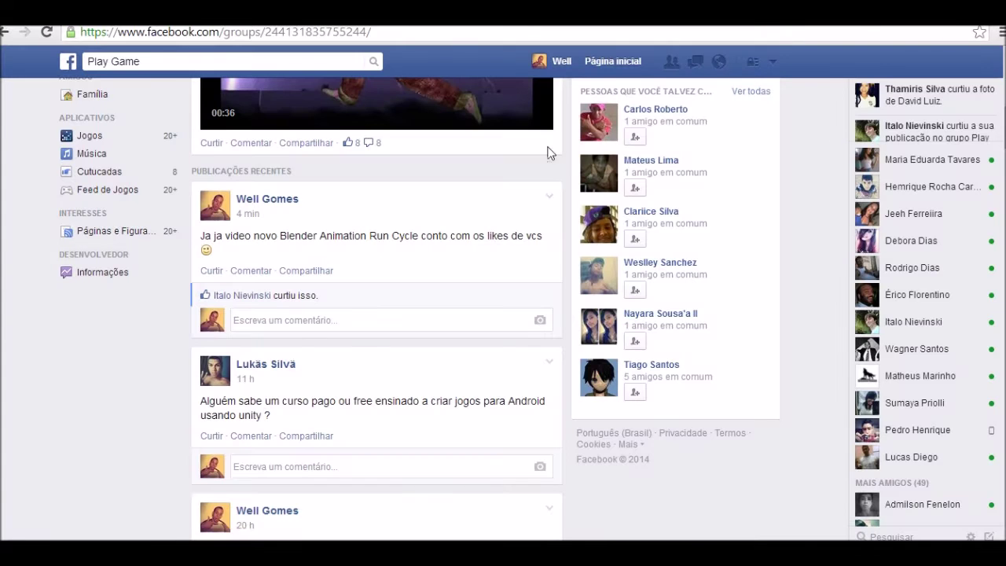
Open a new Chrome tab and load the pasted adf.ly add-on download link.
key("ctrl+t")
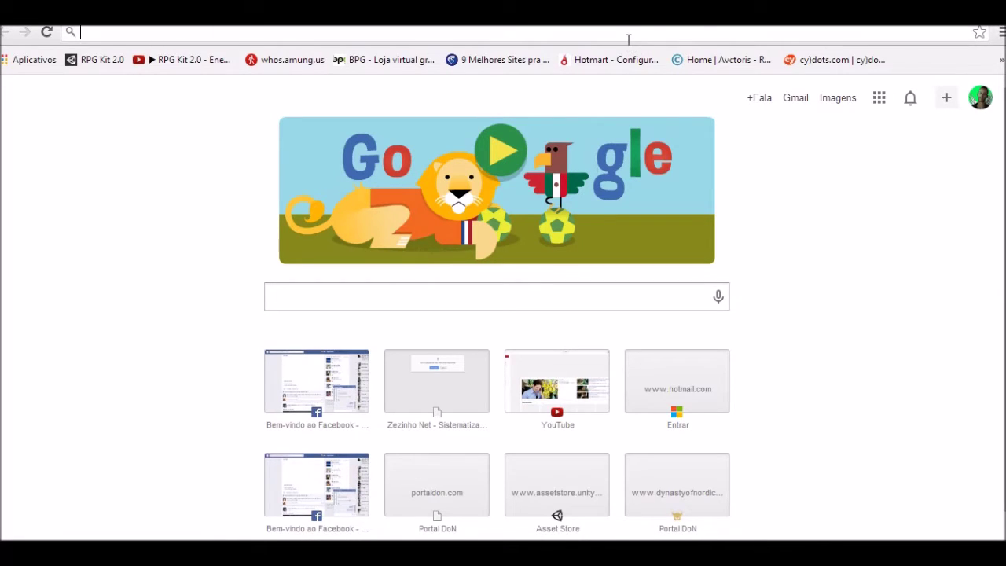
type("http://adf.ly/pxCxH")
key("Return")
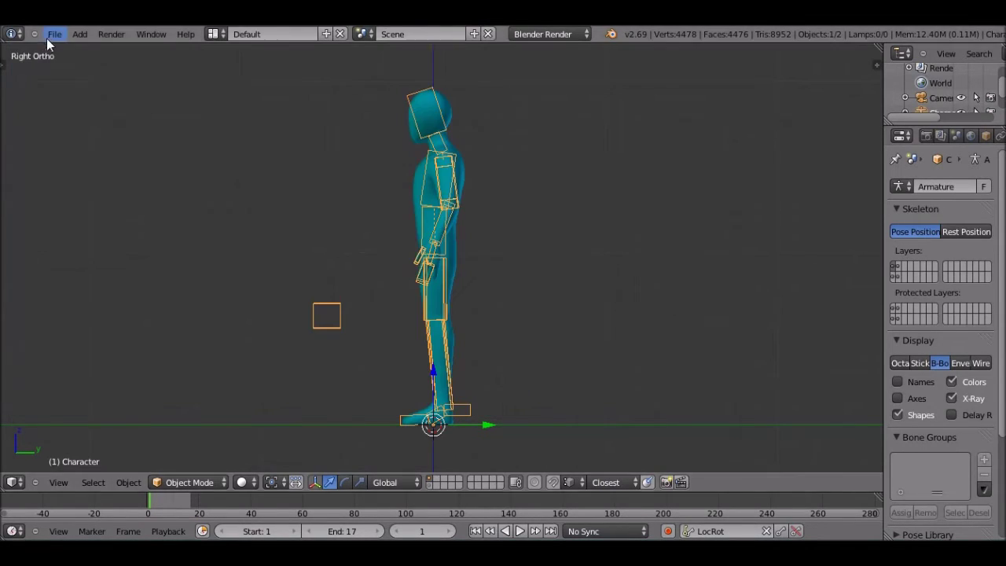
Enable the Animation: Flip Animation add-on in User Preferences and close the preferences window.
left_click(49, 36)
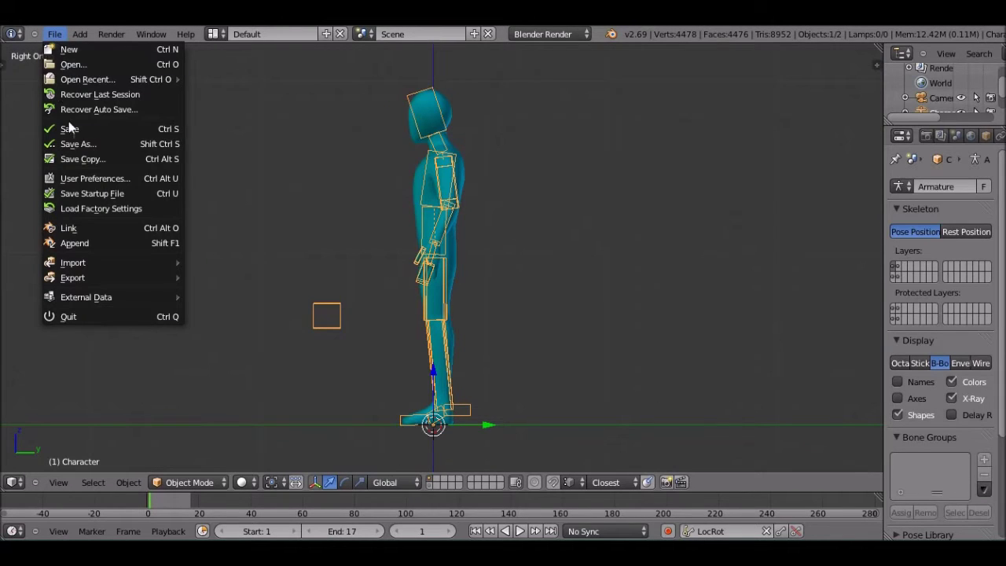
left_click(85, 176)
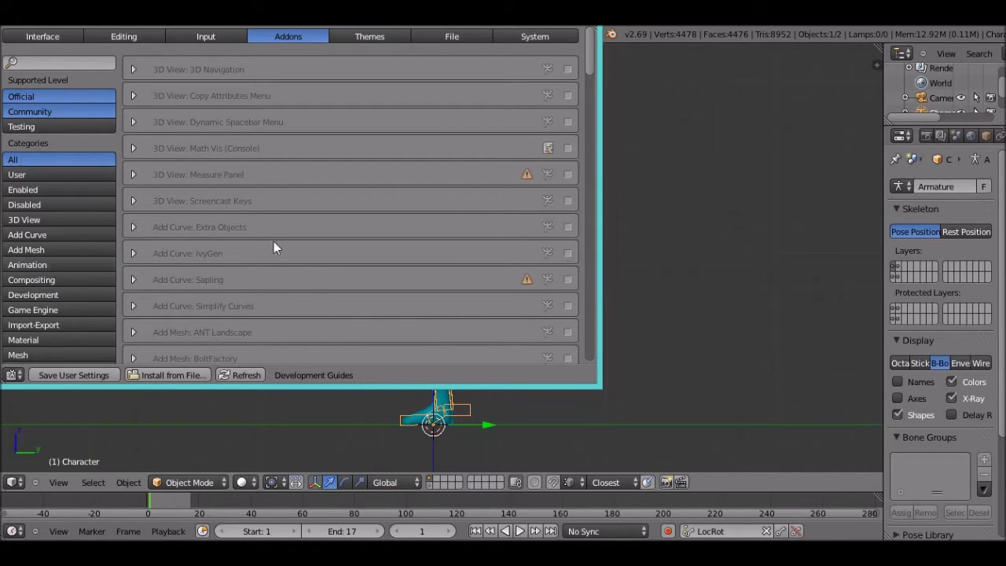
left_click(40, 264)
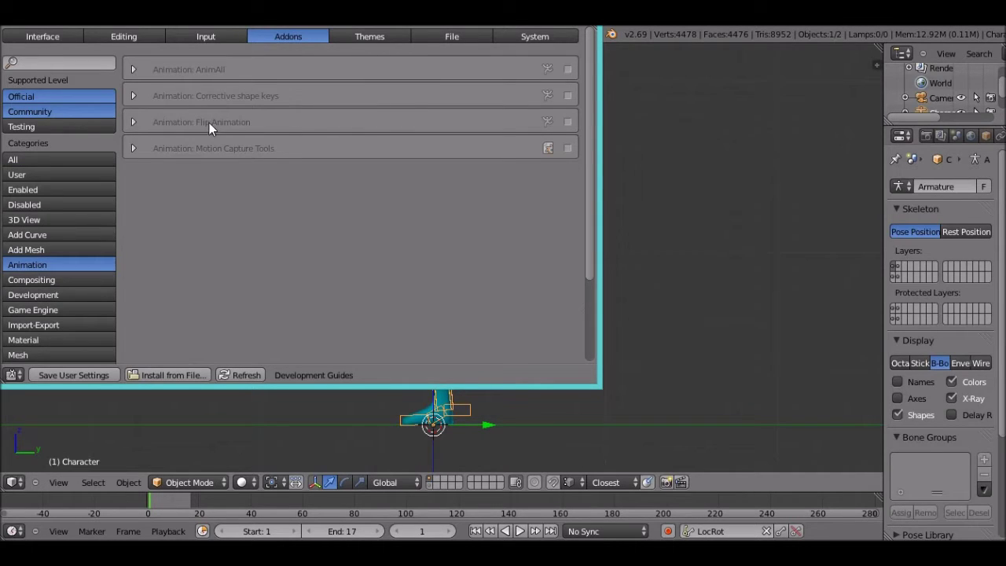
left_click(566, 123)
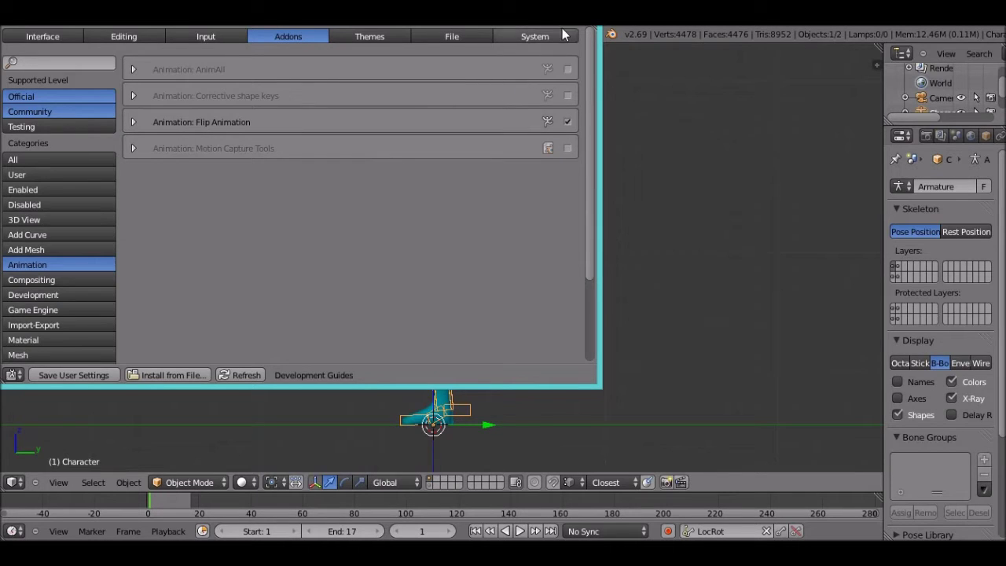
left_click(590, 13)
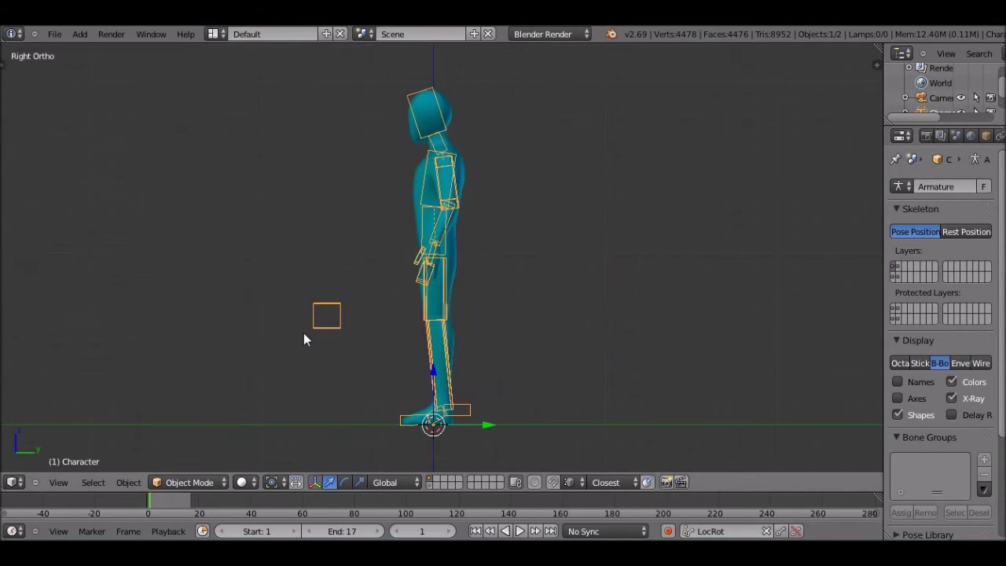
Show the tool shelf, expand Rigid Body Tools, and switch the character rig into Pose Mode.
key("t")
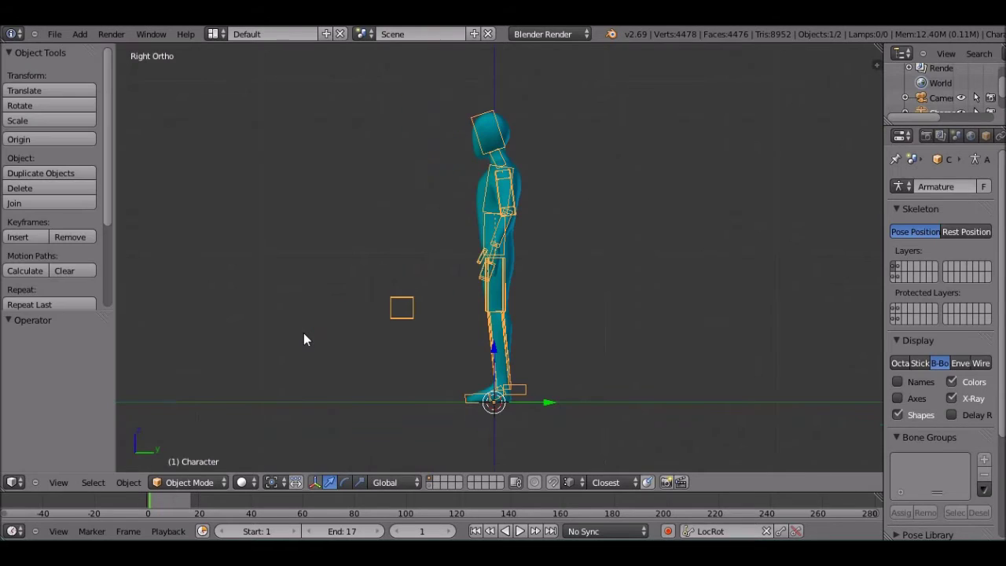
scroll(43, 263, "down", 4)
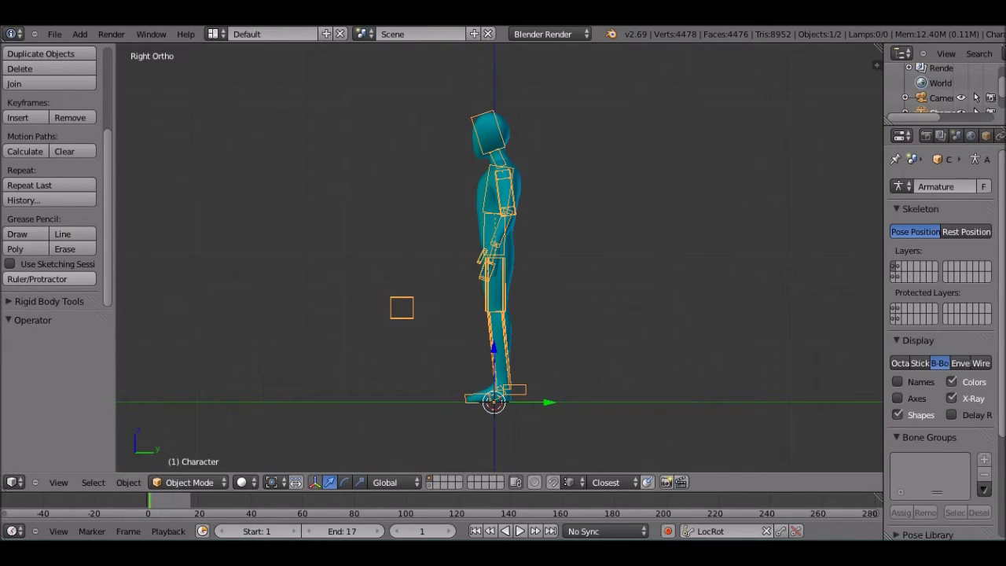
left_click(28, 305)
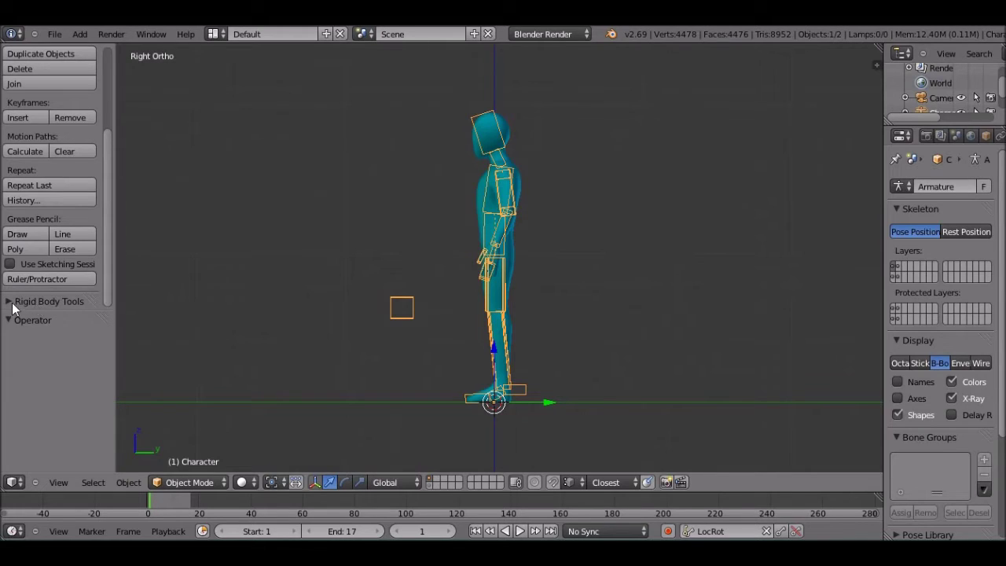
left_click(216, 484)
left_click(192, 434)
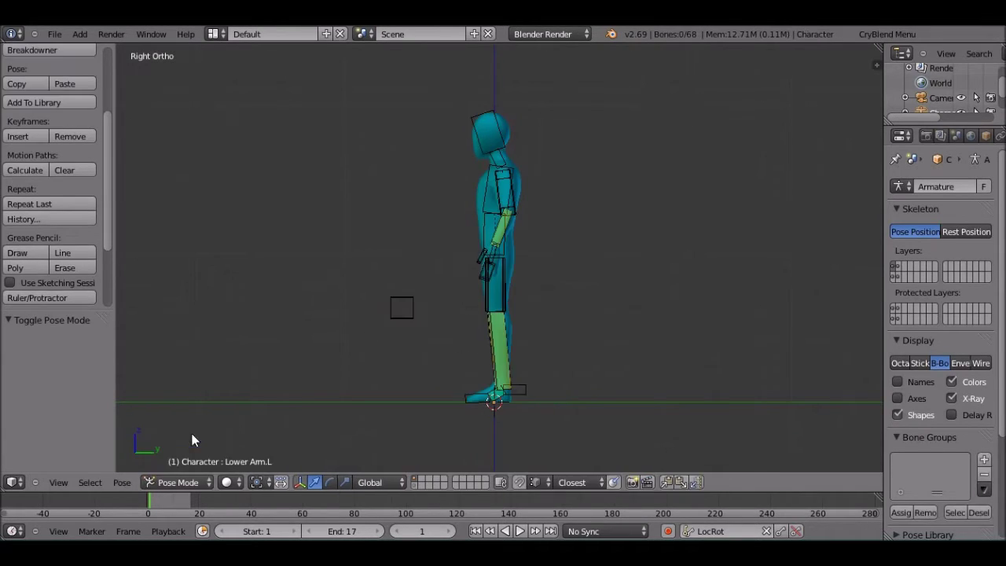
scroll(90, 246, "down", 5)
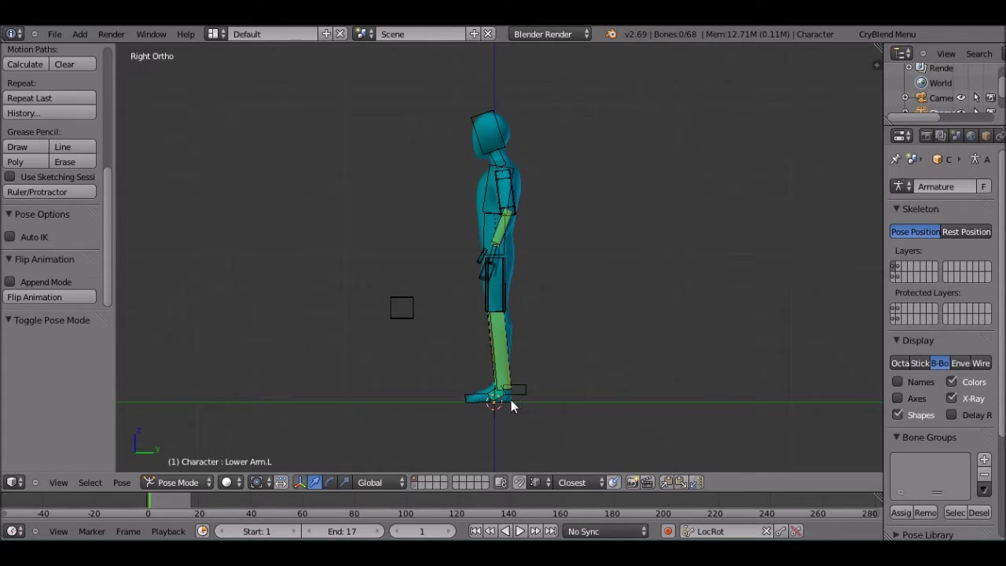
Turn on Background Images in the properties panel, add an image slot, and browse for its file.
key("n")
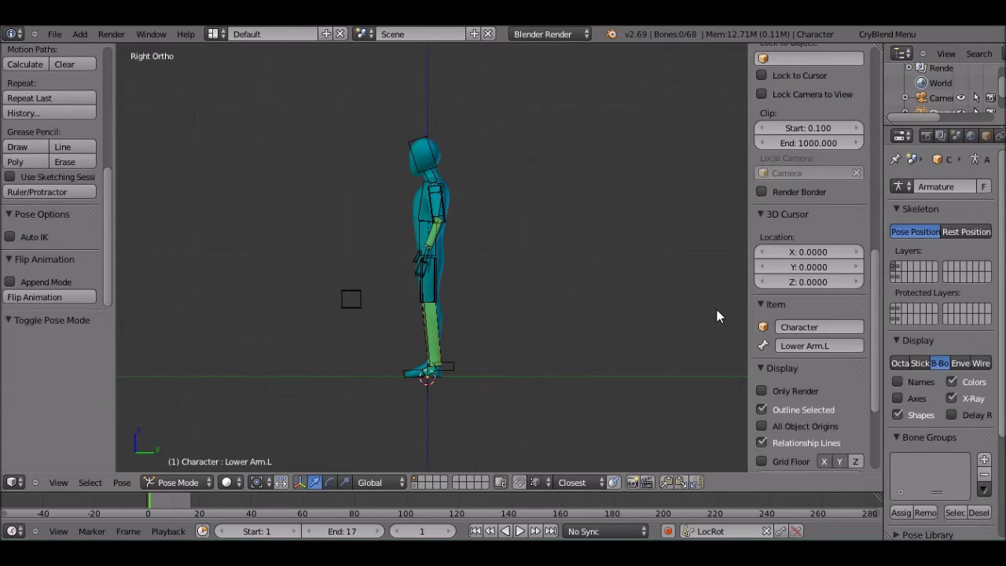
scroll(805, 326, "down", 5)
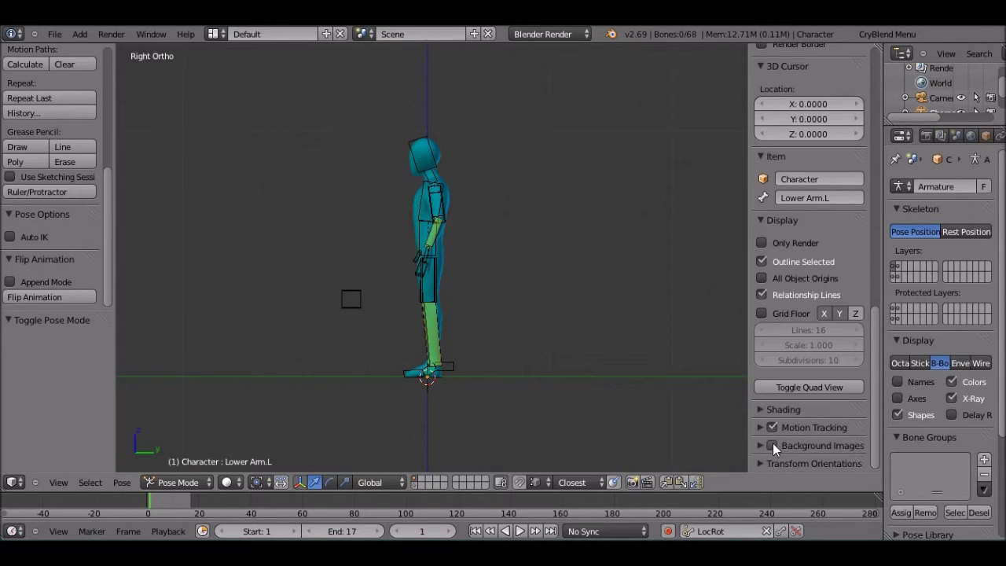
key("n")
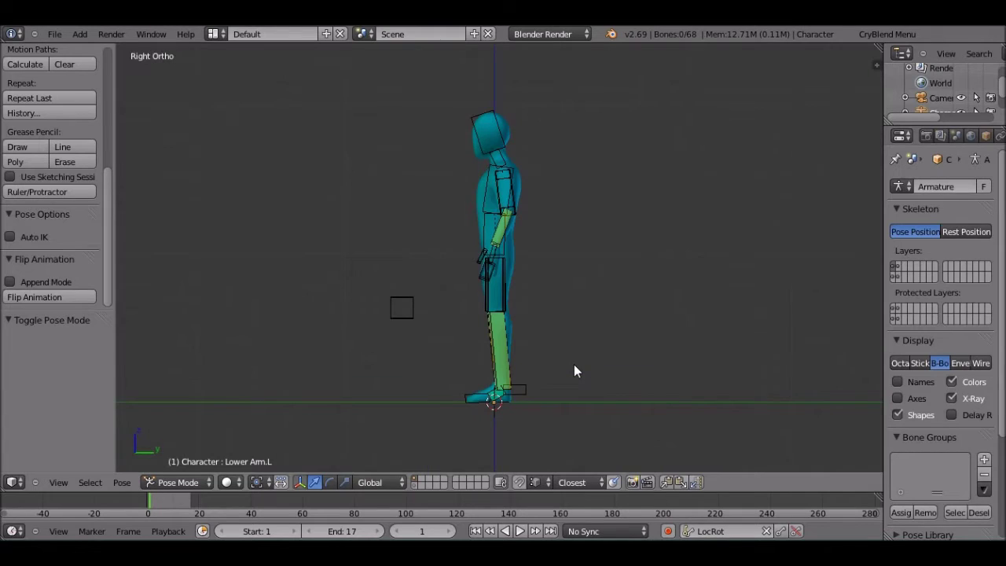
key("n")
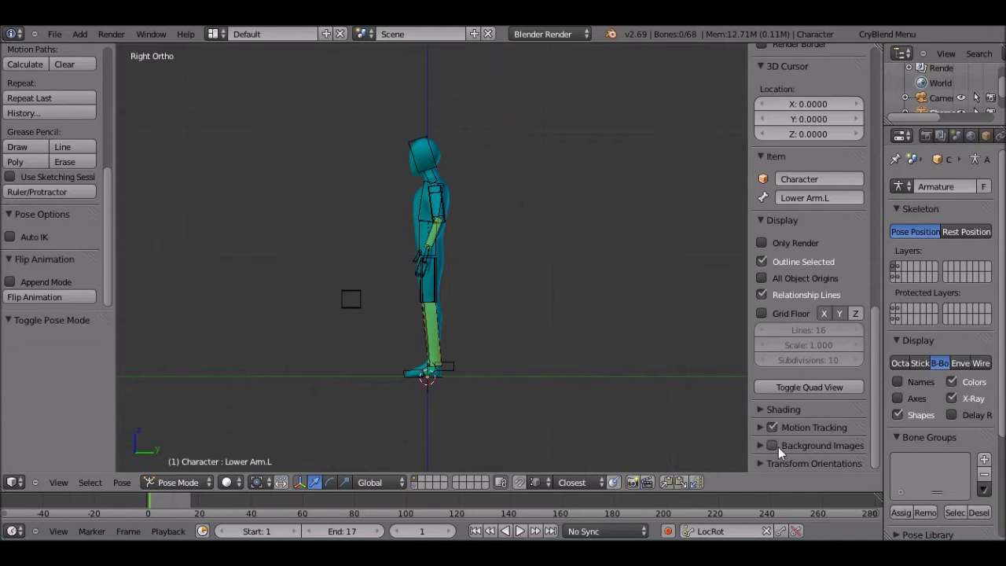
left_click(771, 446)
left_click(761, 445)
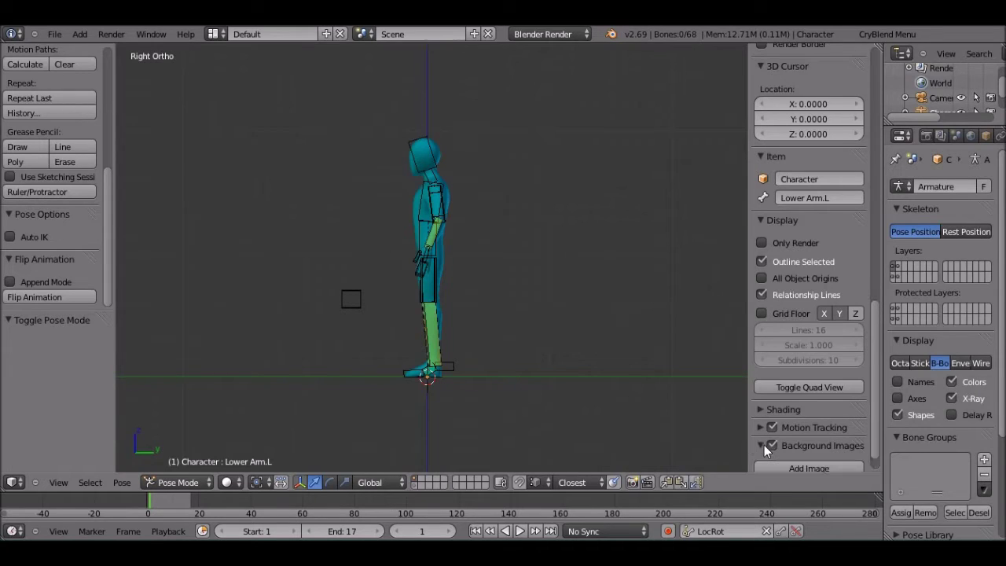
scroll(763, 444, "down", 1)
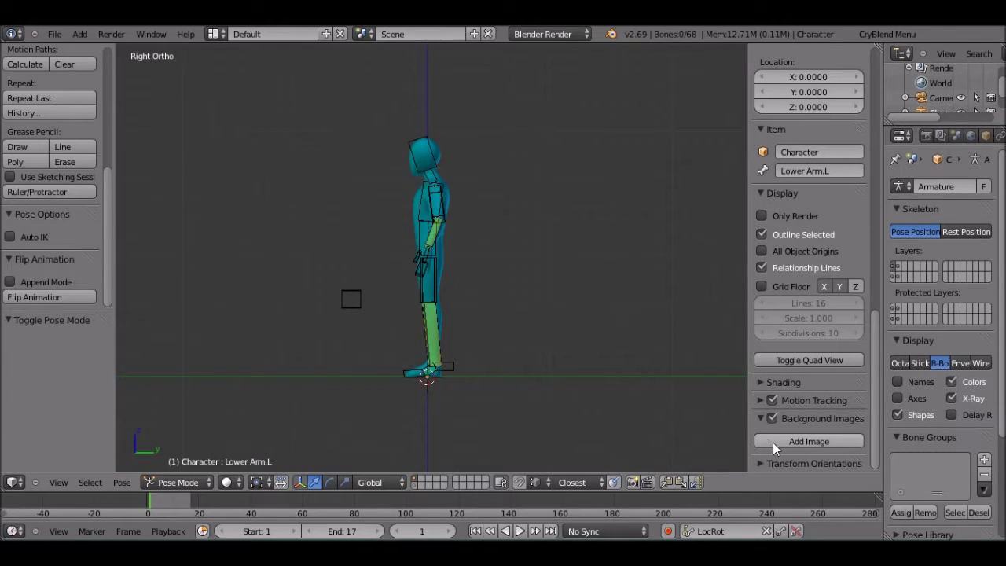
left_click(777, 441)
scroll(777, 442, "down", 3)
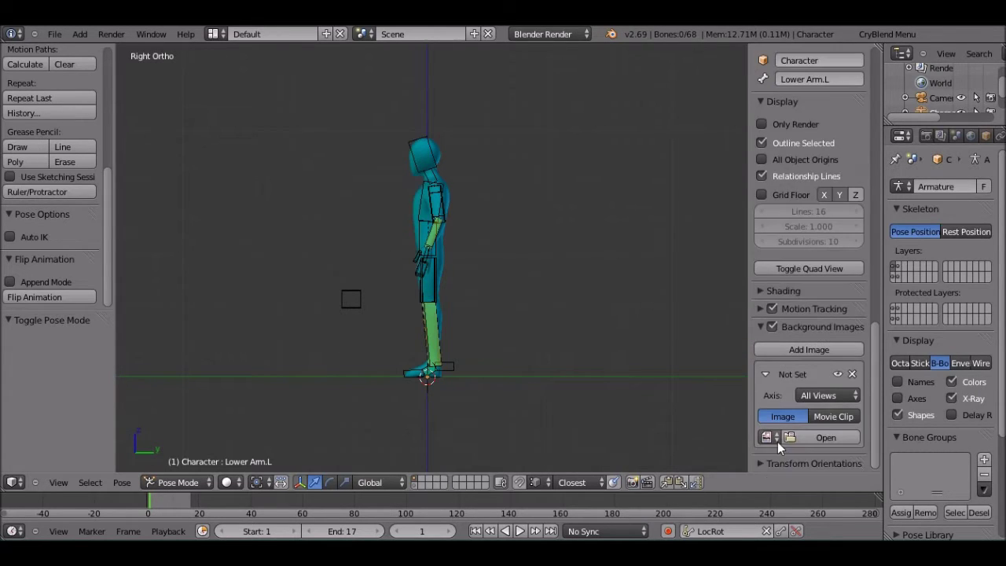
left_click(801, 432)
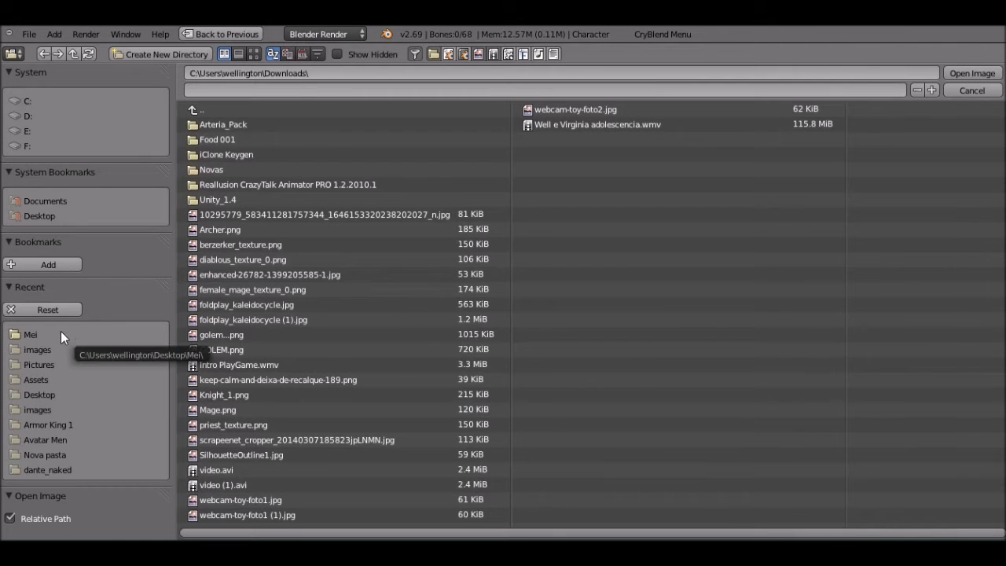
Go to the recently used images folder and display files as thumbnails.
left_click(46, 354)
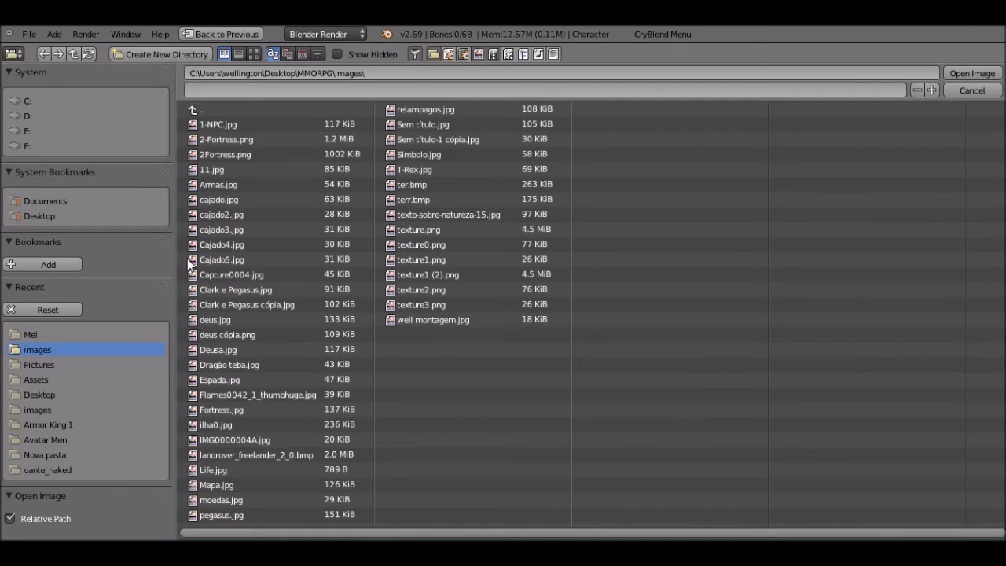
left_click(252, 55)
scroll(629, 253, "down", 2)
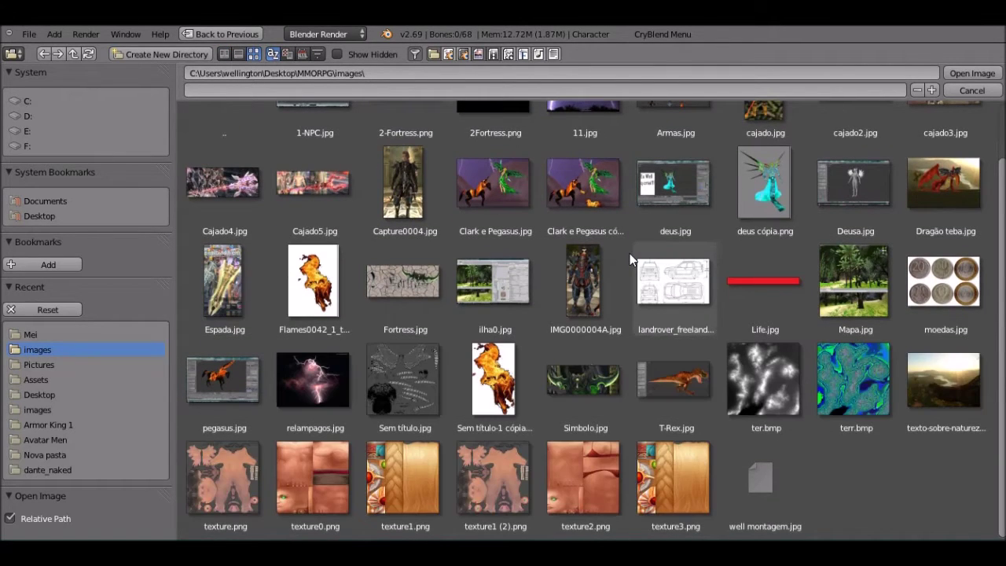
scroll(631, 260, "up", 2)
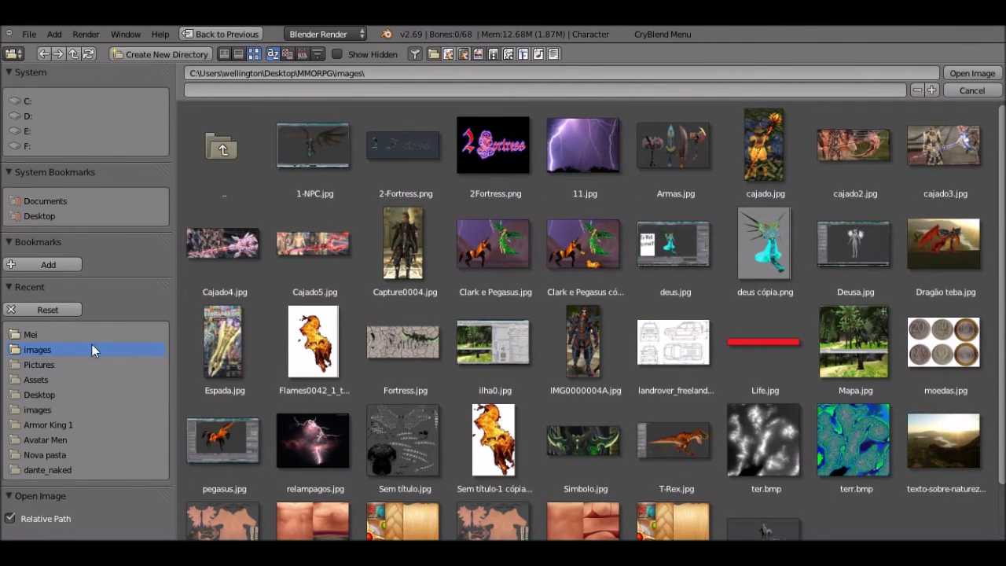
Load the run-cycle sheet 30_0001.jpg from Pictures as the viewport background.
left_click(62, 363)
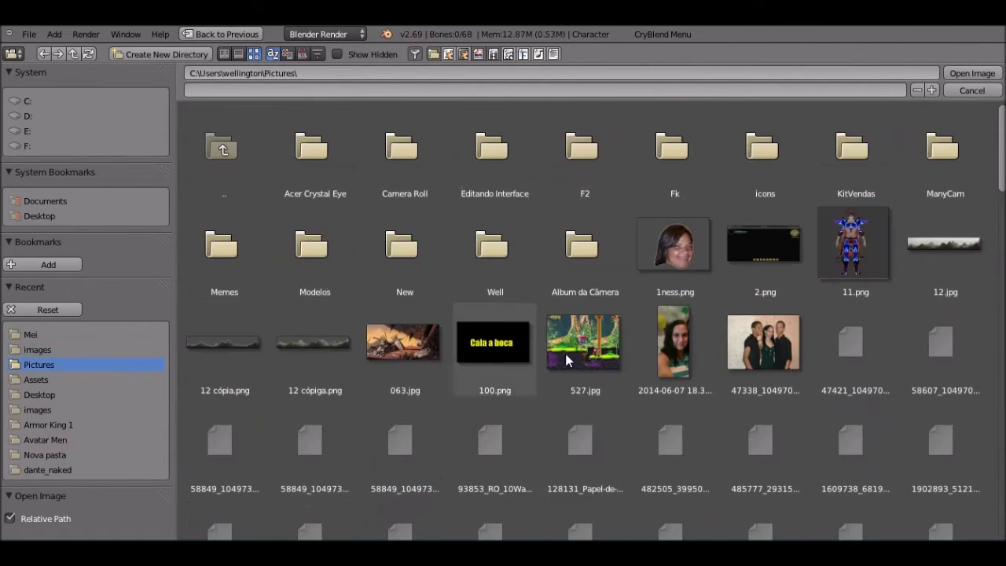
scroll(567, 360, "down", 2)
scroll(567, 360, "down", 4)
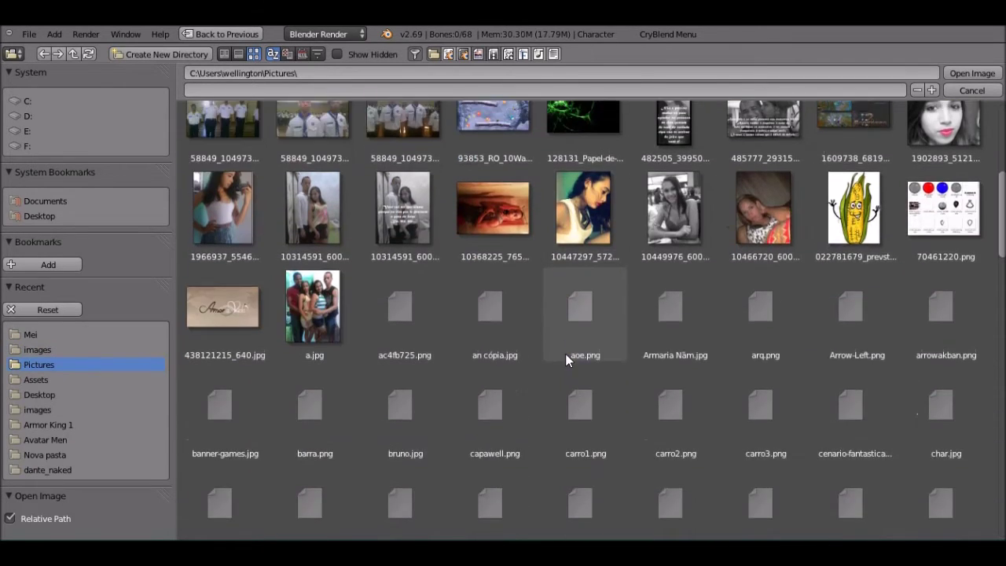
scroll(566, 356, "down", 3)
scroll(566, 355, "down", 3)
scroll(566, 356, "down", 2)
scroll(566, 355, "down", 1)
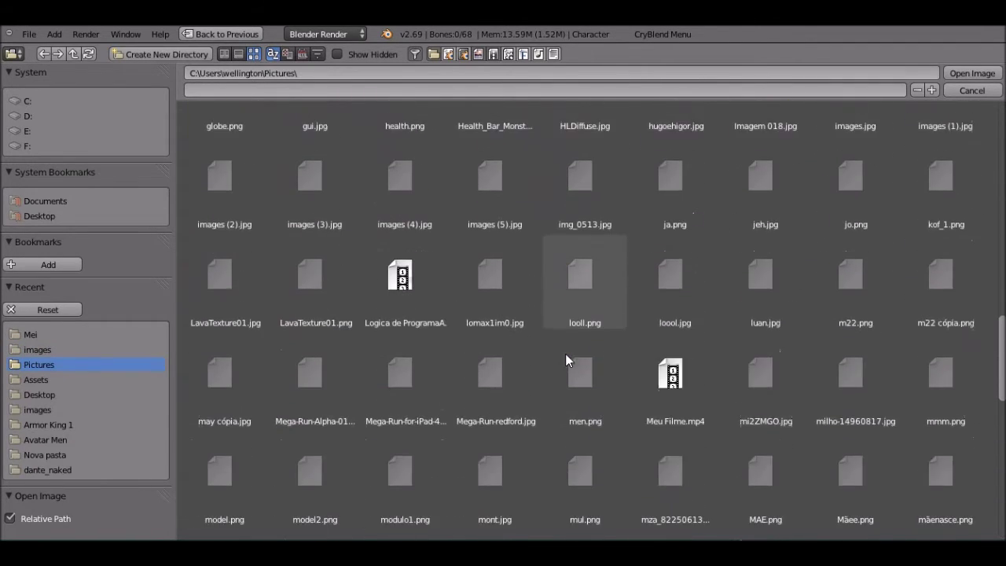
scroll(565, 355, "down", 3)
scroll(565, 355, "down", 1)
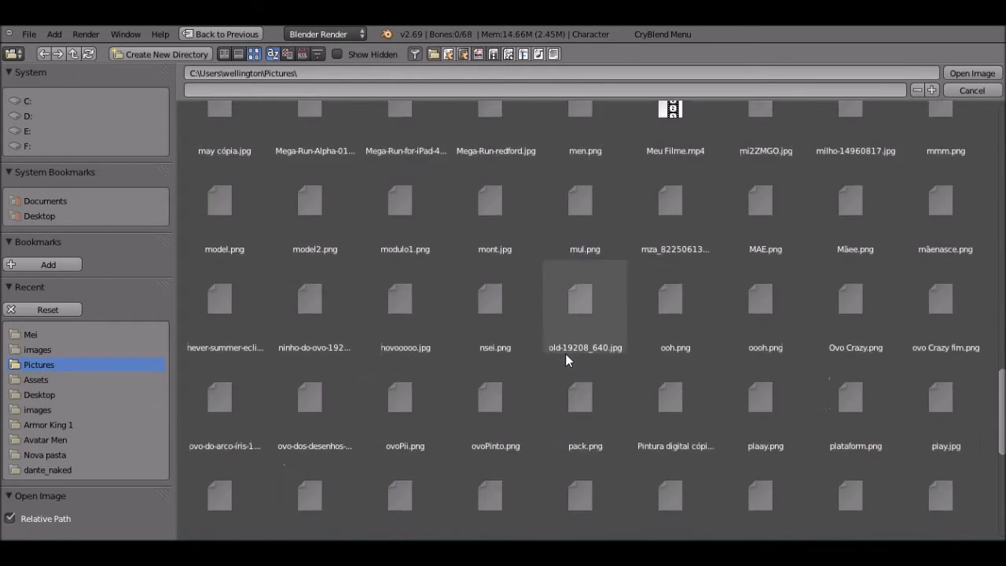
scroll(566, 355, "down", 2)
scroll(566, 355, "down", 3)
scroll(566, 355, "down", 1)
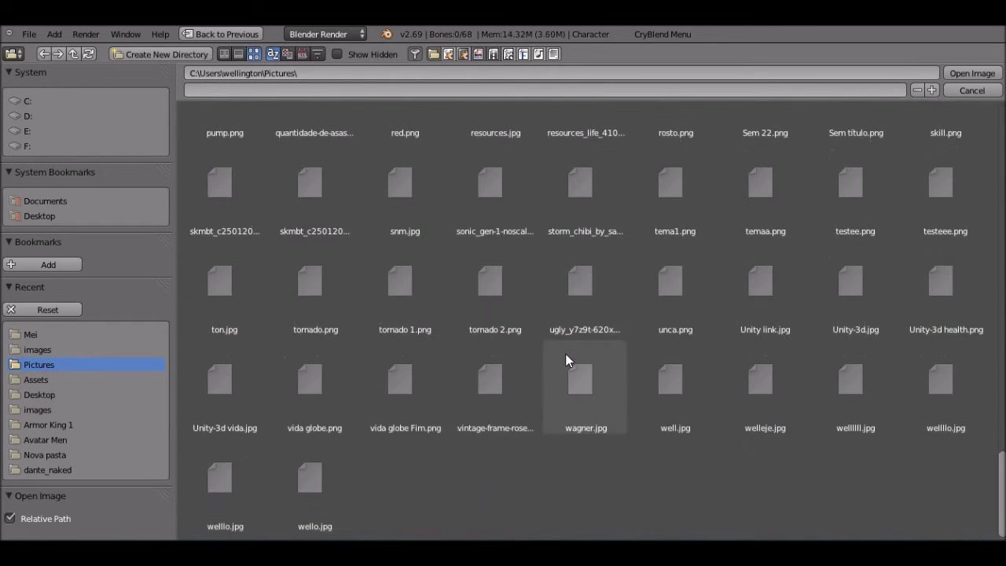
scroll(565, 353, "up", 1)
scroll(565, 353, "up", 2)
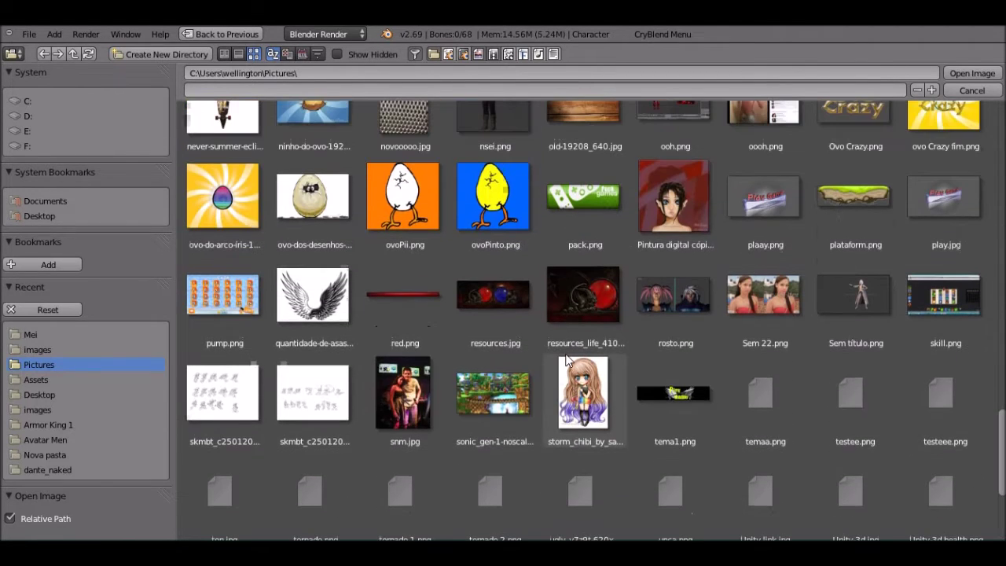
left_click(232, 399)
double_click(231, 394)
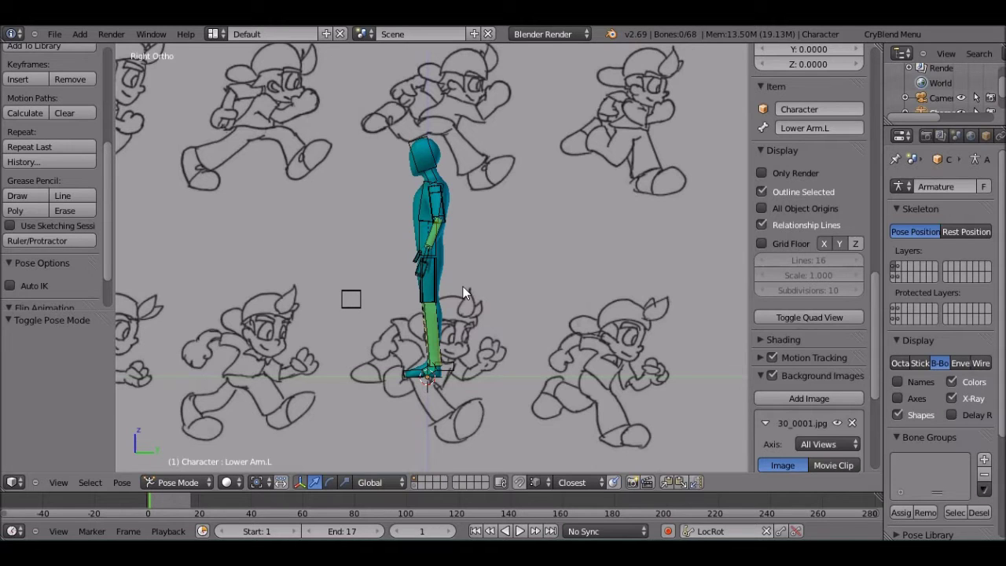
Switch to the left side view, adjust the zoom, and hide the properties panel.
key("ctrl+KP_3")
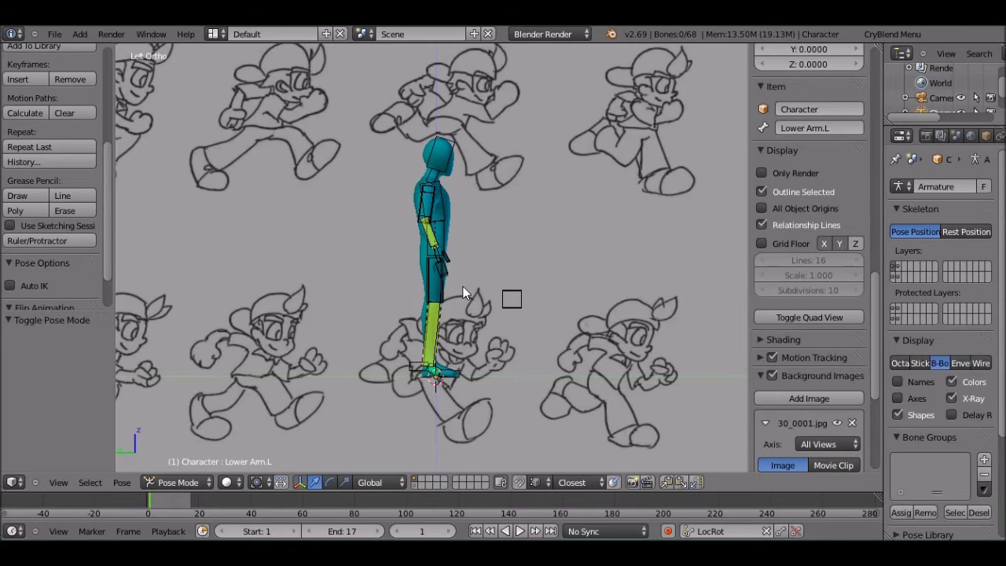
scroll(463, 293, "down", 2)
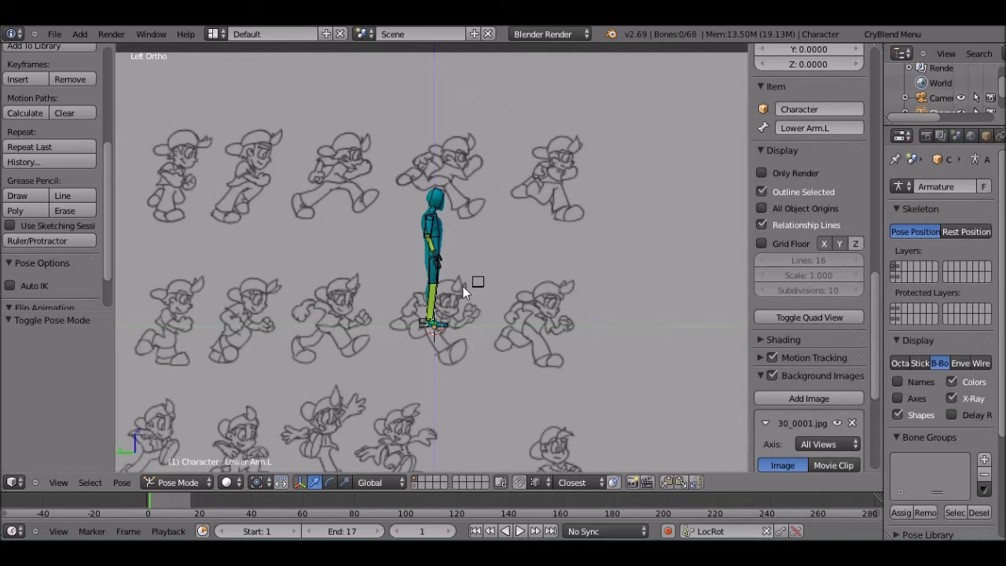
scroll(451, 324, "up", 4)
scroll(452, 324, "down", 2)
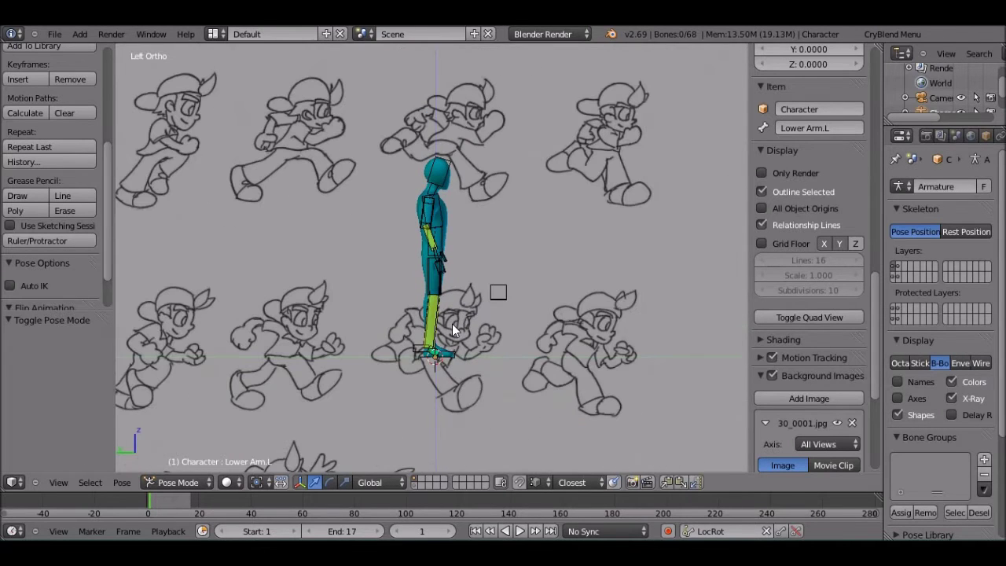
scroll(452, 324, "down", 3)
scroll(451, 324, "up", 5)
scroll(451, 324, "down", 5)
scroll(451, 324, "up", 4)
key("n")
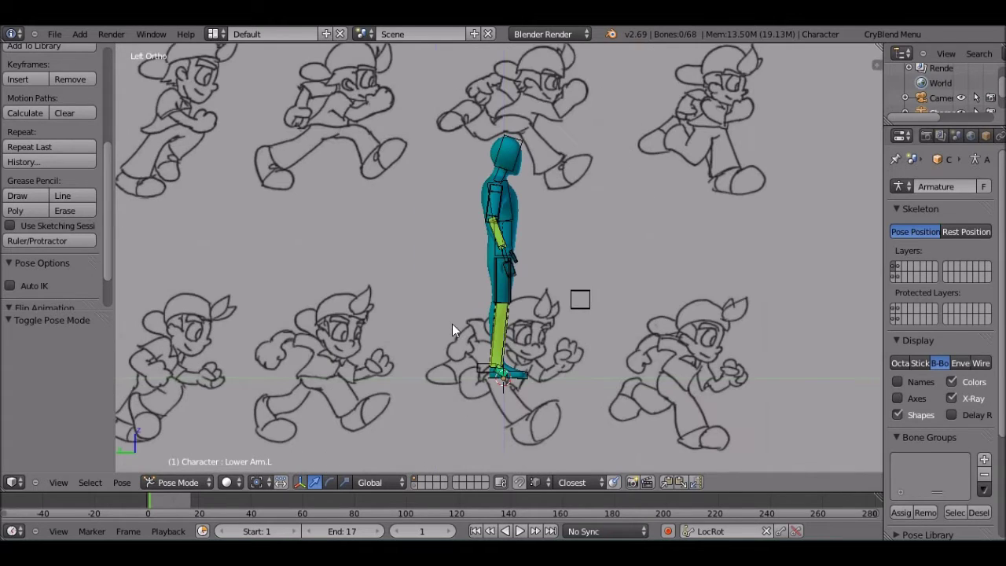
scroll(452, 324, "down", 3)
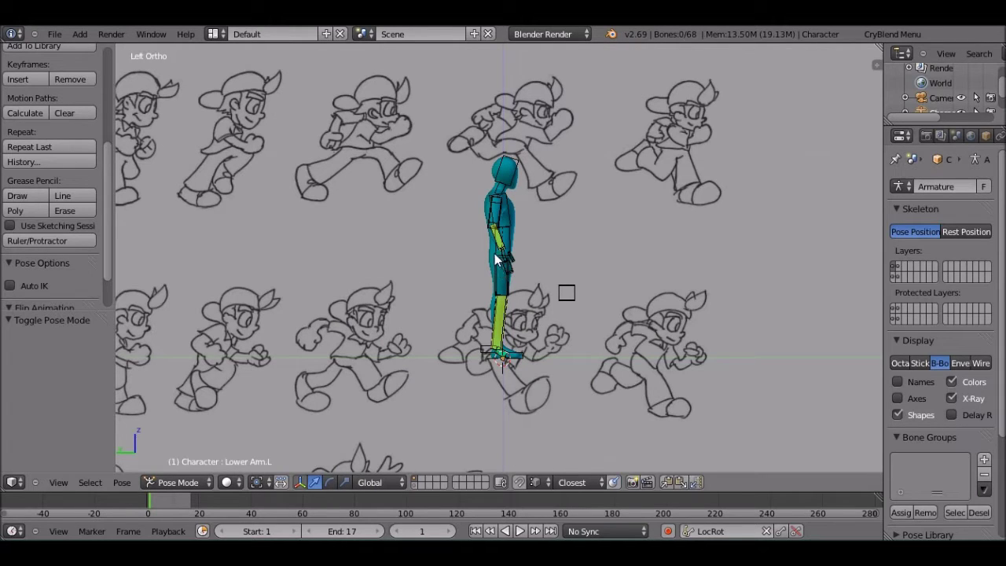
Orbit around the rig, return to front view, and select the character mesh.
key("KP_4")
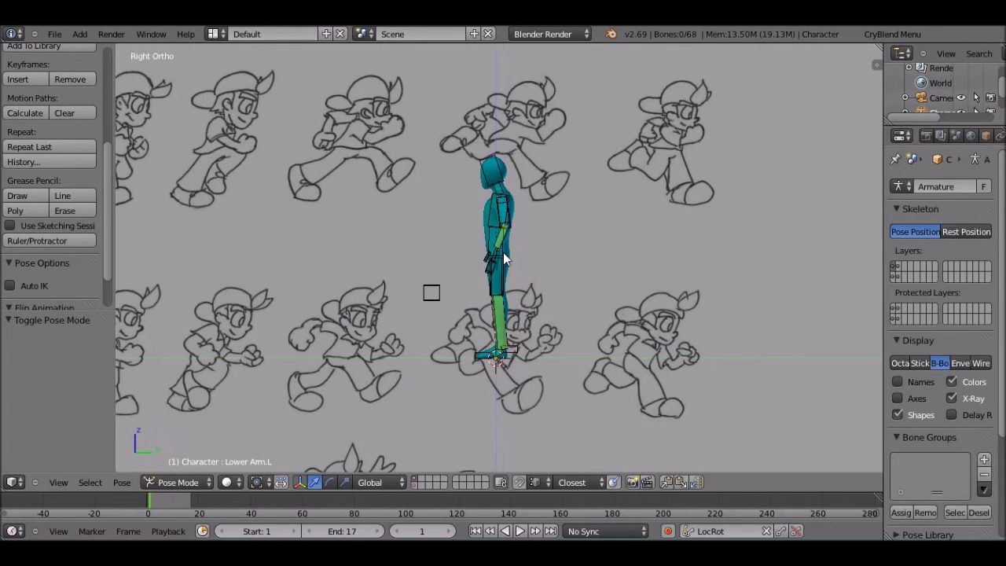
key("KP_1")
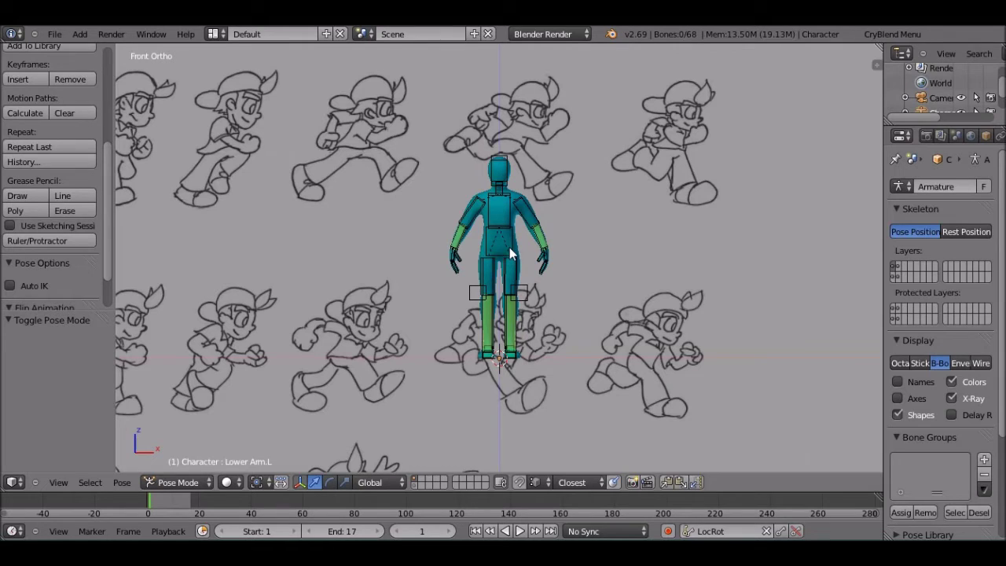
middle_click_drag(509, 253, 512, 255)
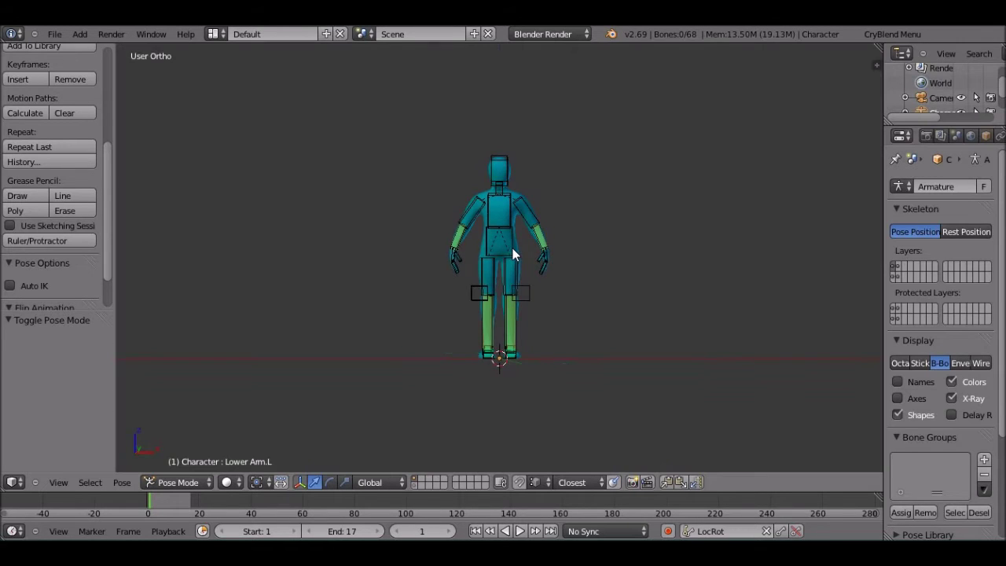
mouse_move(513, 254)
middle_mouse_down()
mouse_move(328, 279)
mouse_move(354, 228)
mouse_move(574, 242)
mouse_move(591, 277)
mouse_move(557, 278)
middle_mouse_up()
key("KP_1")
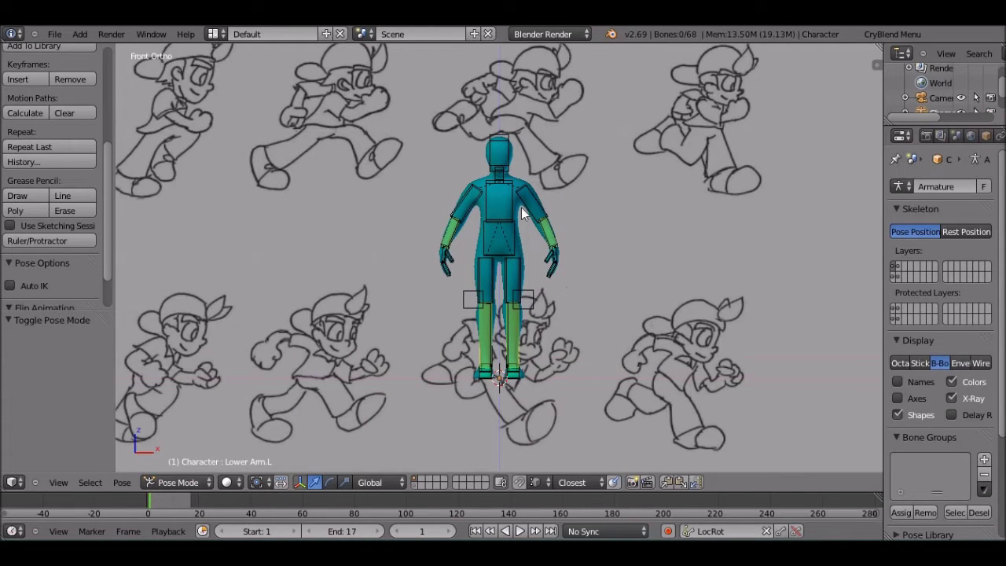
right_click(519, 185)
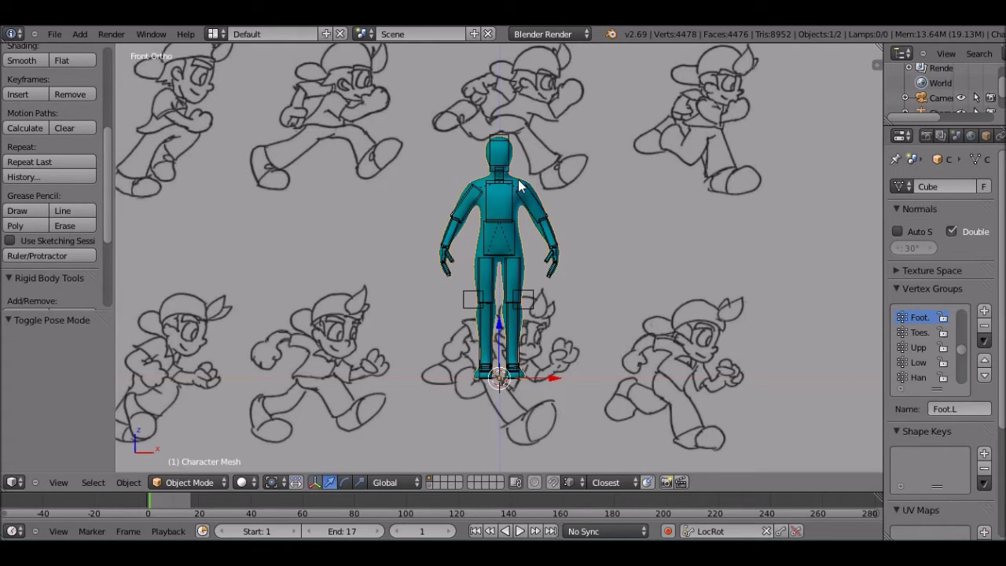
Move the character mesh to another layer and put the armature into Pose Mode.
key("m")
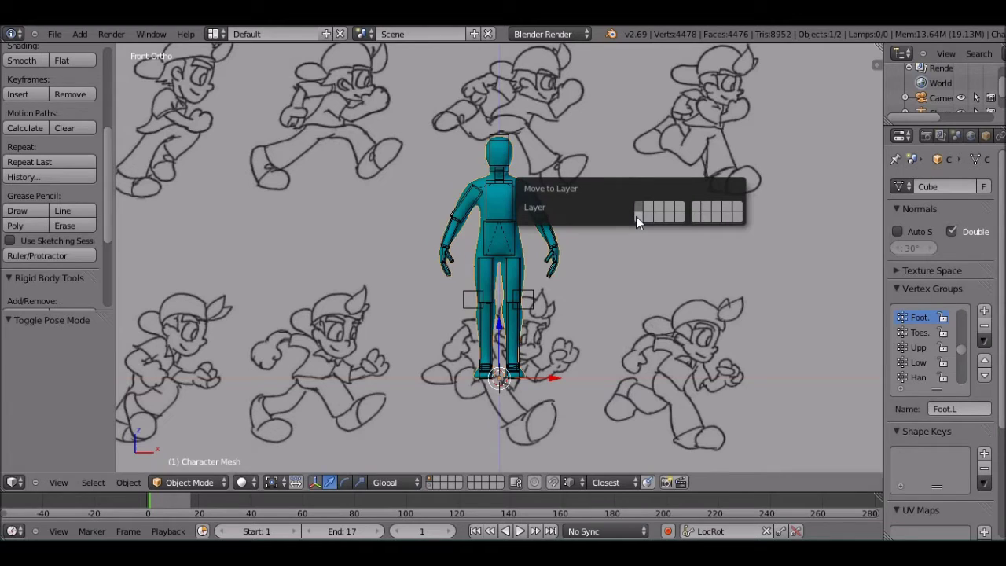
left_click(635, 216)
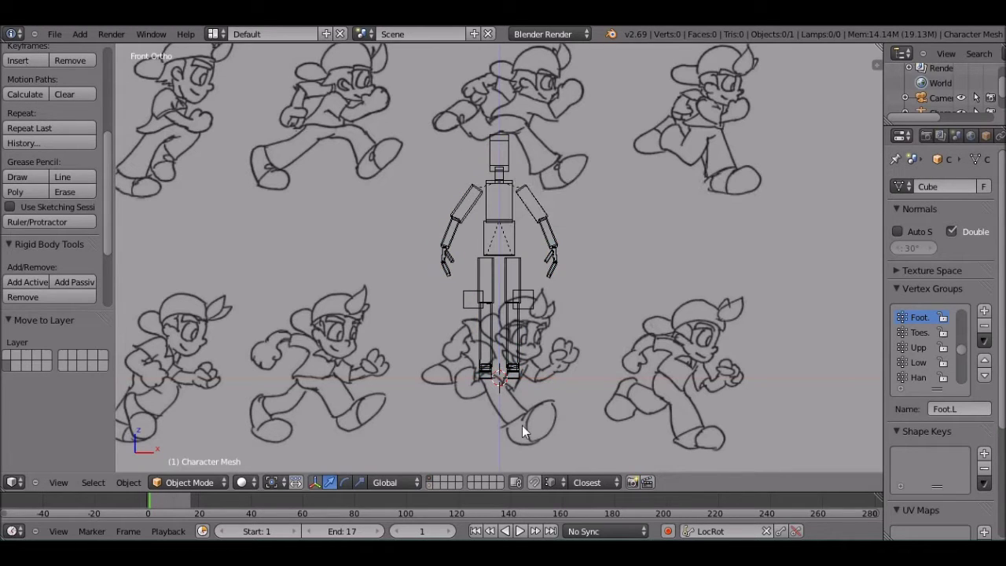
left_click(430, 485)
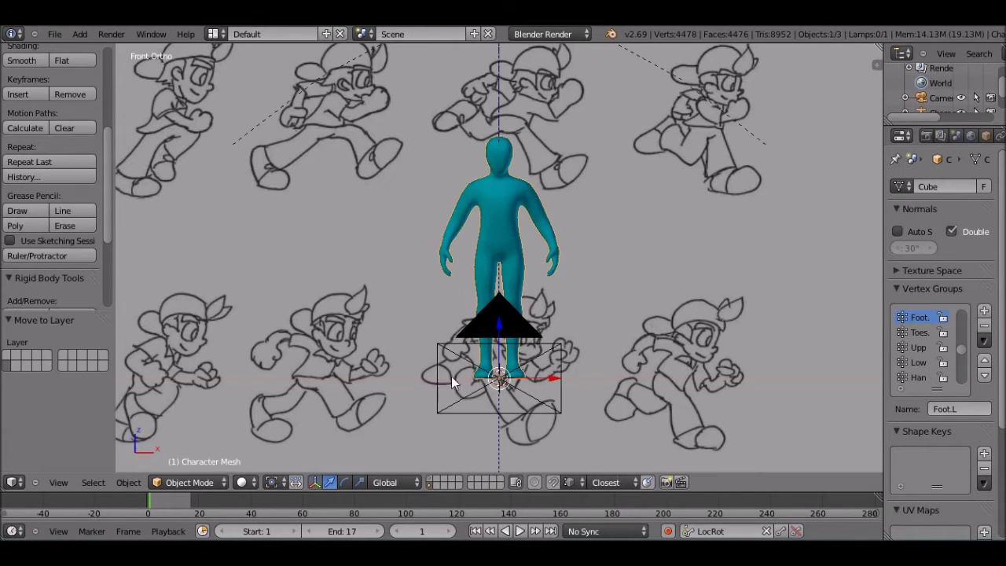
left_click(430, 485)
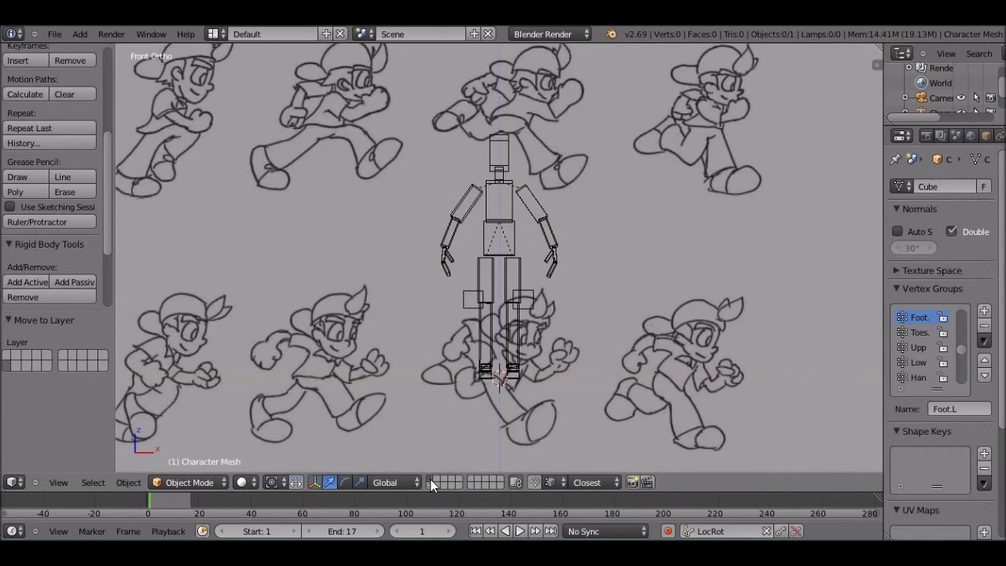
right_click(512, 198)
key("ctrl+Tab")
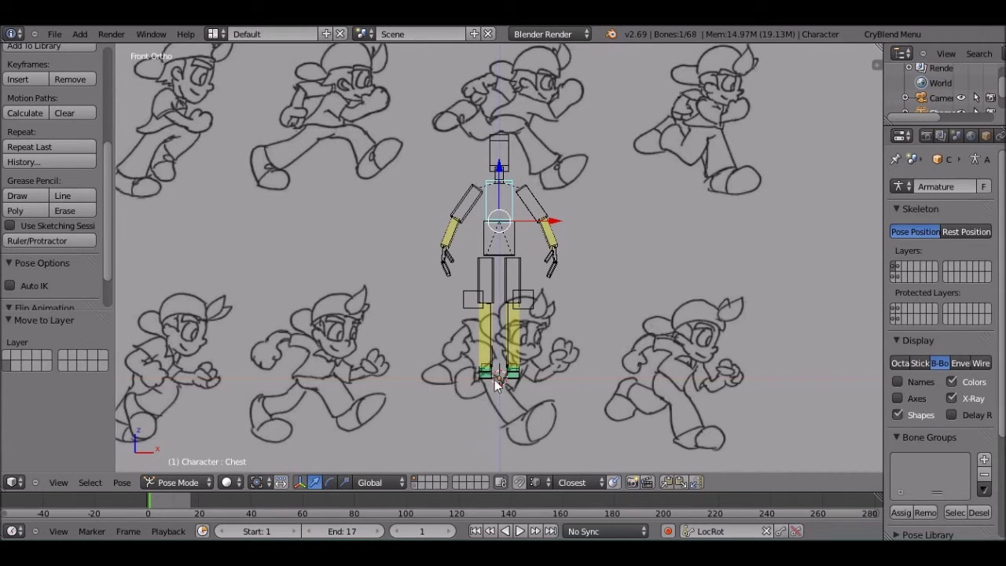
Move the character mesh to a different layer and show it alongside the armature.
left_click(419, 484)
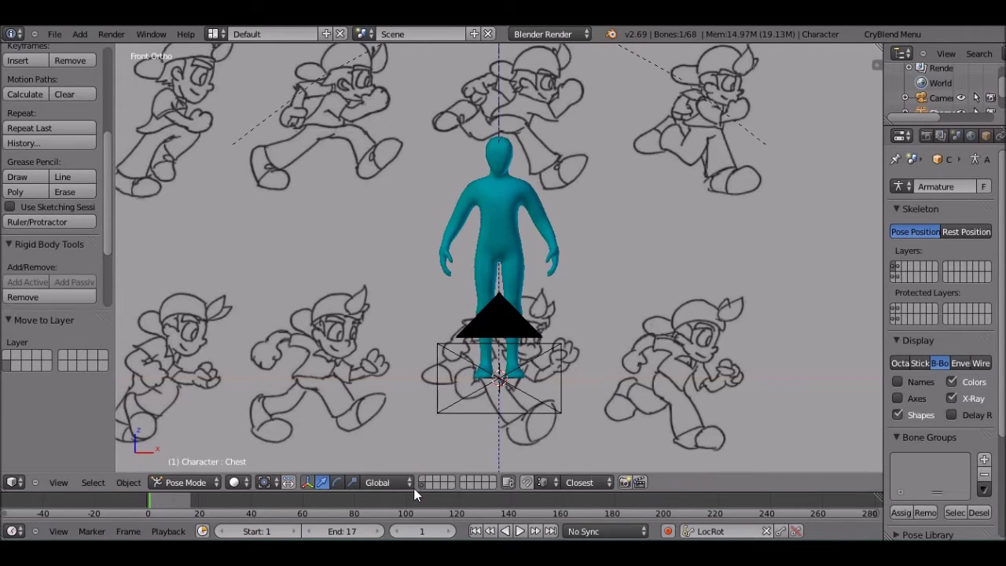
right_click(504, 241)
key("m")
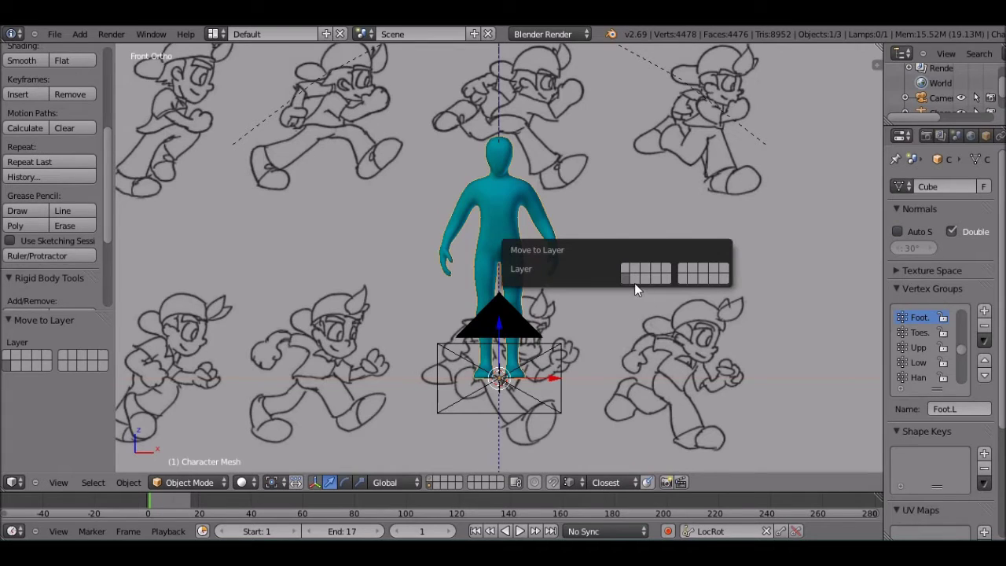
left_click(625, 271)
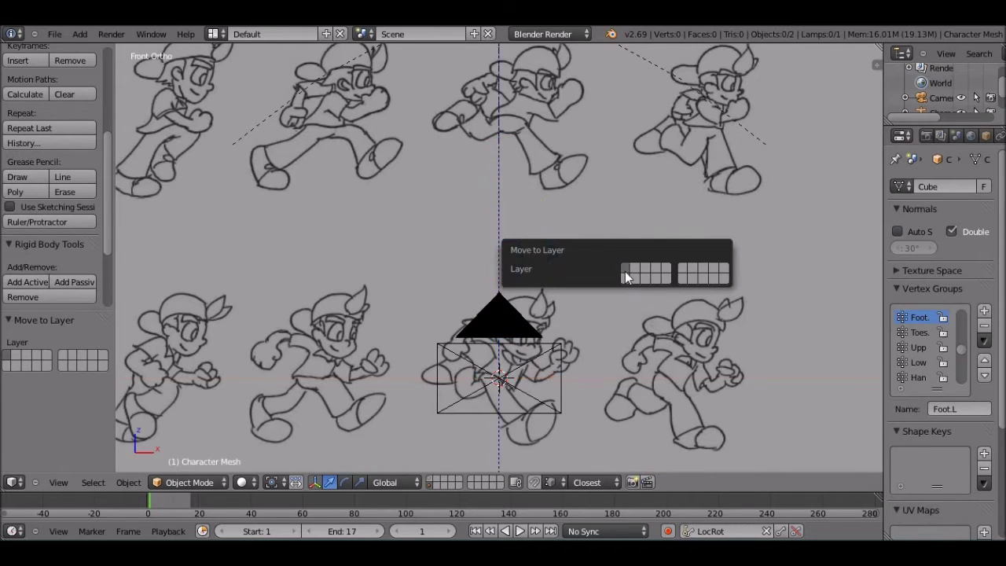
left_click(429, 480)
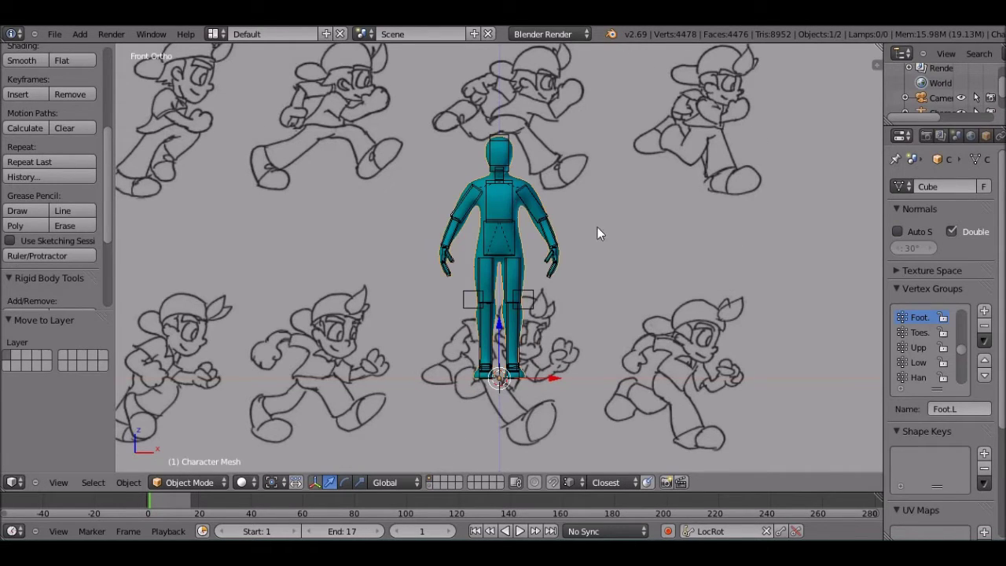
Select the Knee Target.L bone, toggle Object then Pose Mode, and view the rig from the left.
right_click(533, 293)
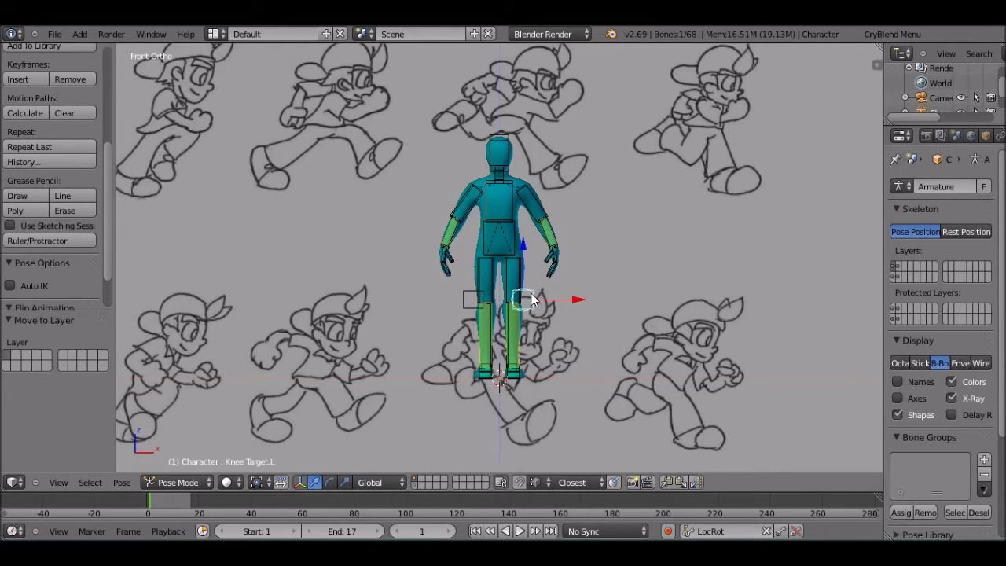
left_click(174, 483)
left_click(171, 468)
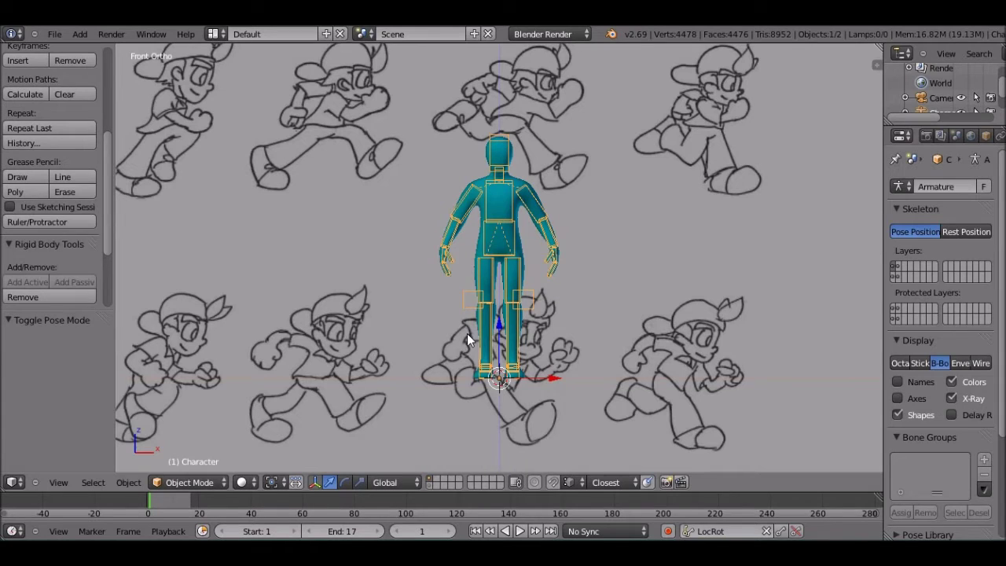
left_click(208, 483)
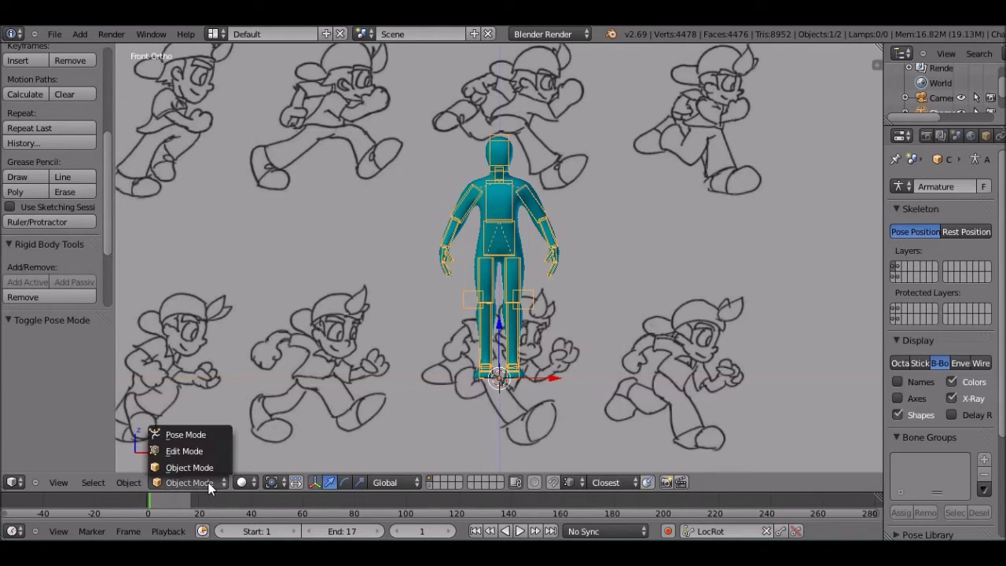
left_click(198, 436)
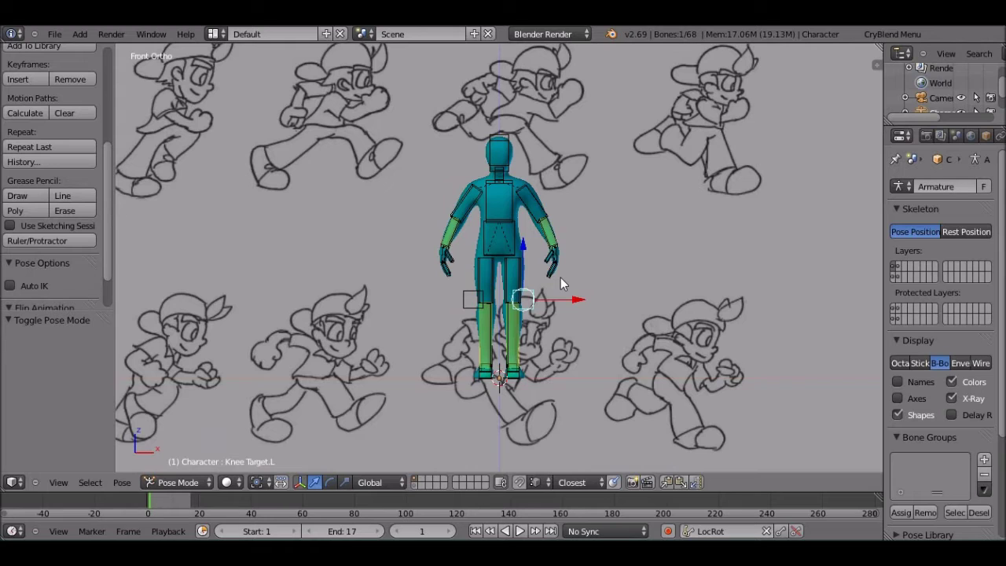
key("ctrl+KP_3")
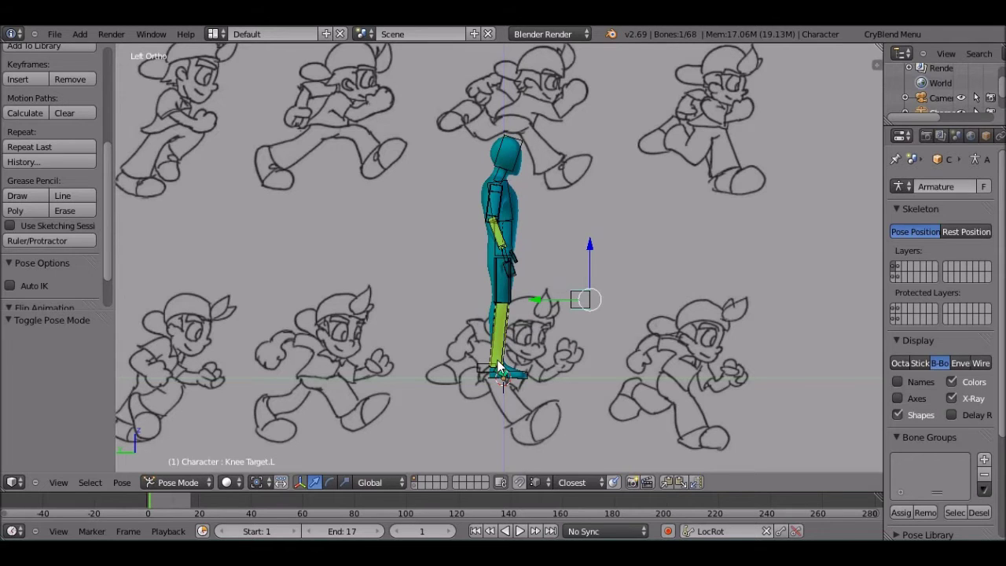
Zoom the left side view and turn on automatic keyframe recording in the Timeline.
scroll(497, 360, "down", 5)
scroll(497, 360, "up", 1)
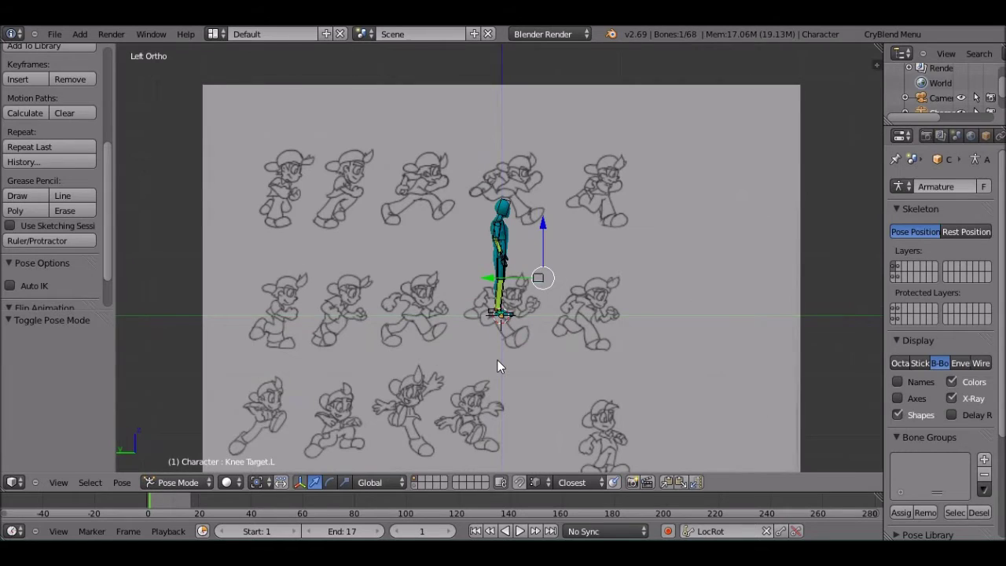
scroll(497, 360, "up", 2)
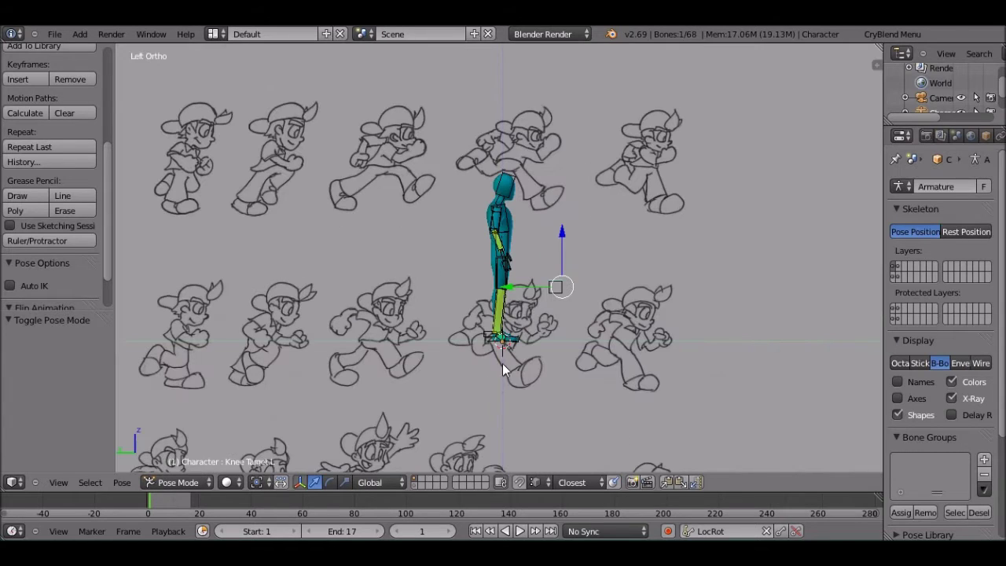
left_click(667, 531)
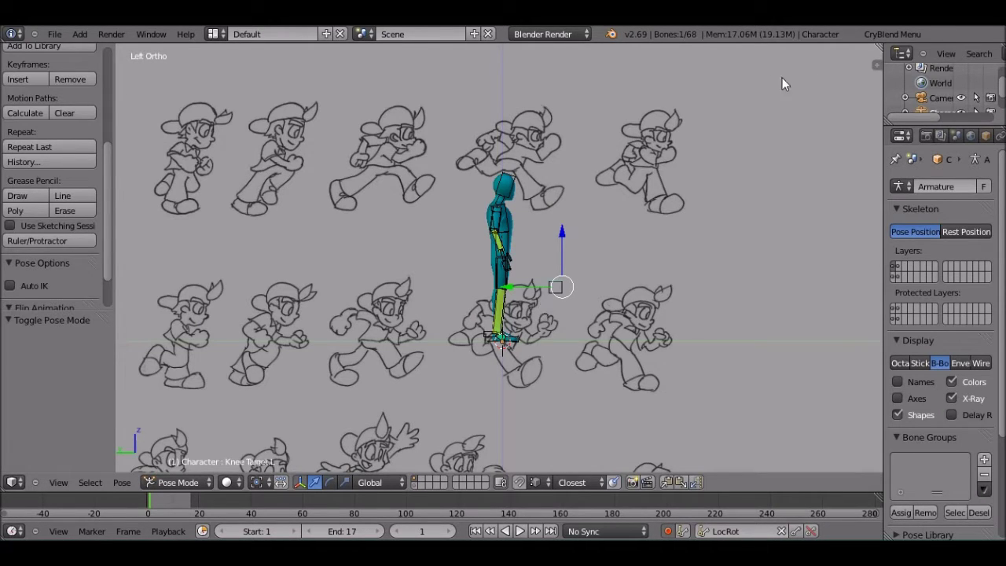
Split the 3D view side by side and turn the right-hand area into a Dope Sheet.
mouse_move(879, 49)
left_mouse_down()
mouse_move(671, 118)
mouse_move(633, 118)
left_mouse_up()
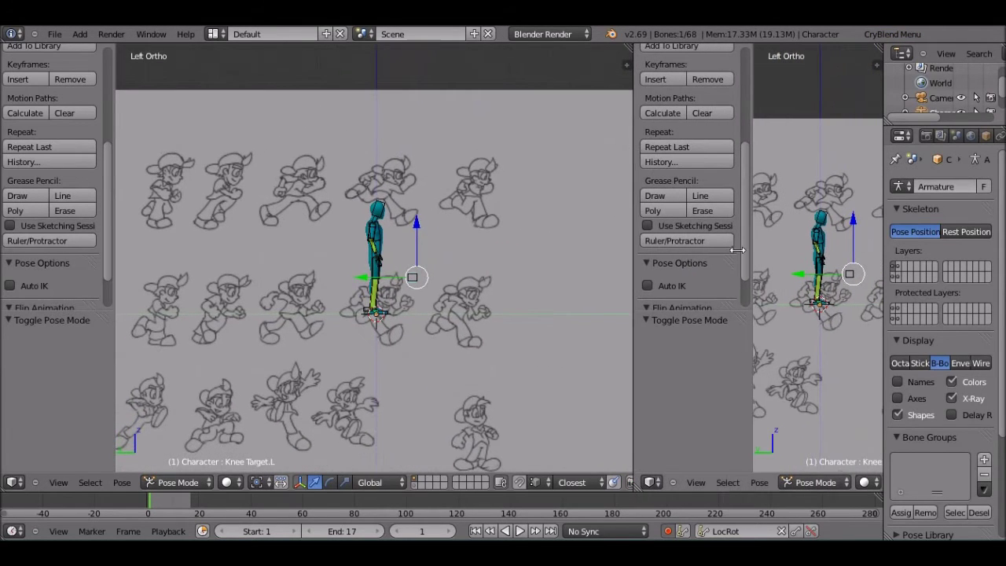
key("t")
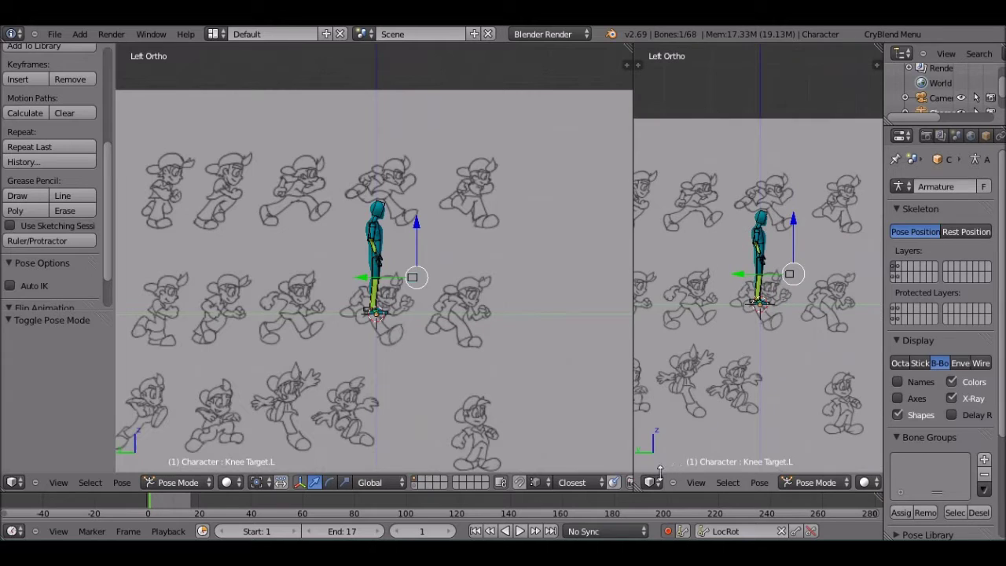
left_click(658, 481)
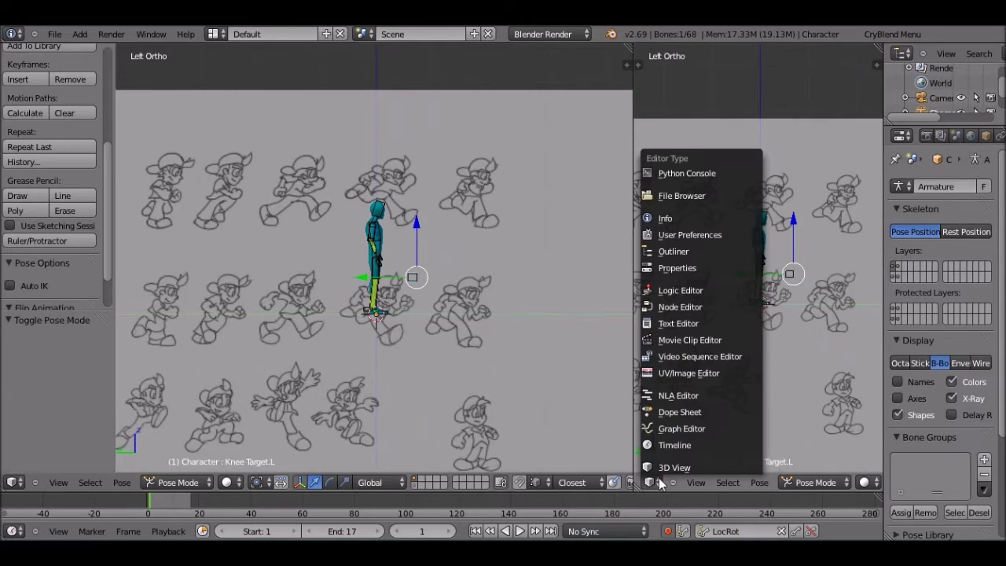
left_click(679, 411)
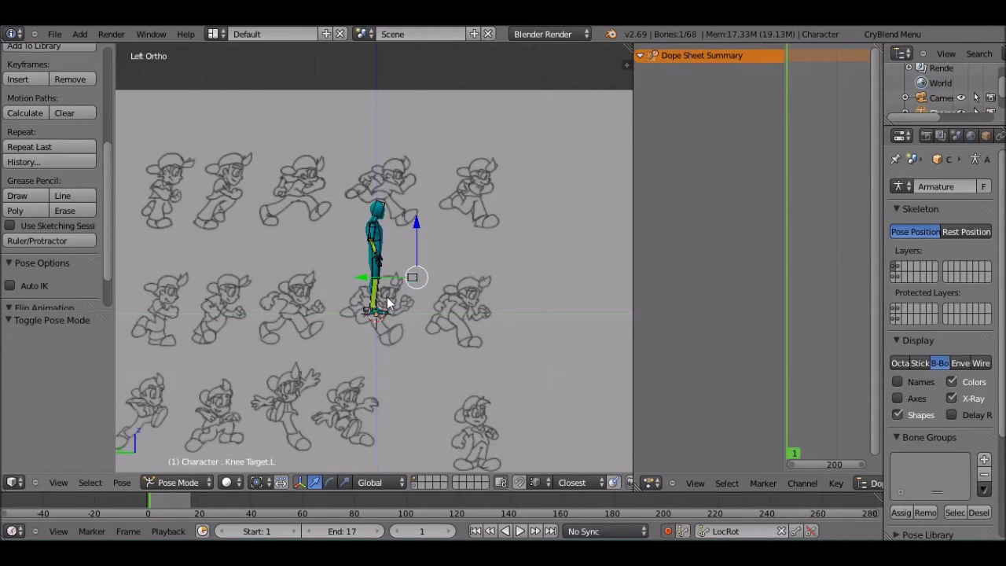
Raise the Leg IK.L foot control into a bent-knee pose, auto-keyed at frame 1.
scroll(838, 387, "down", 3)
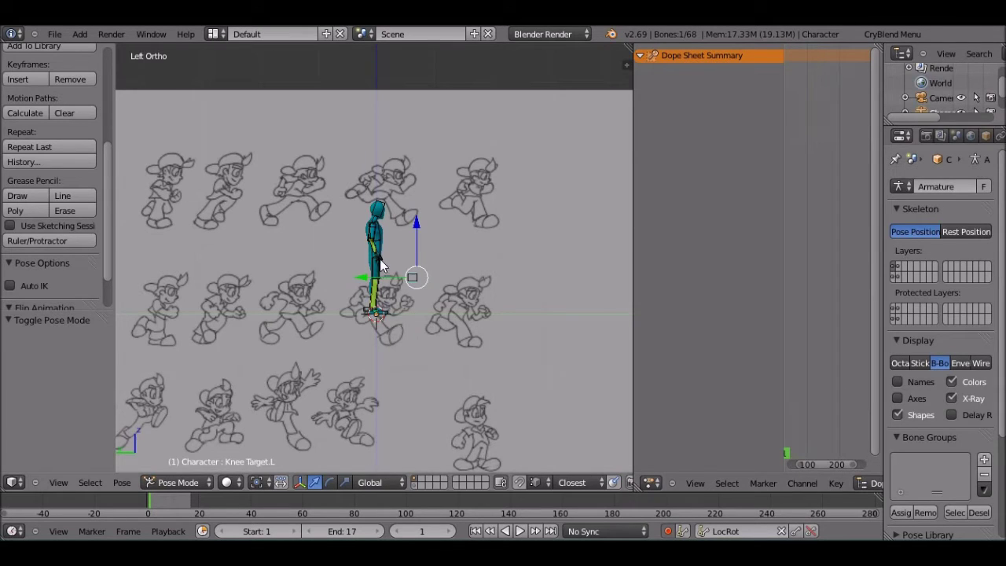
right_click(367, 314)
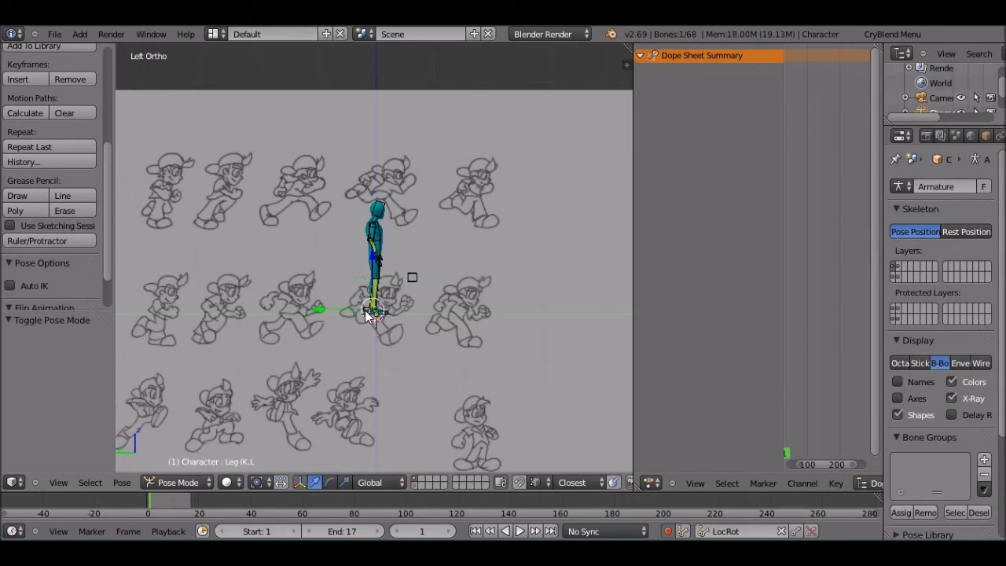
key("g")
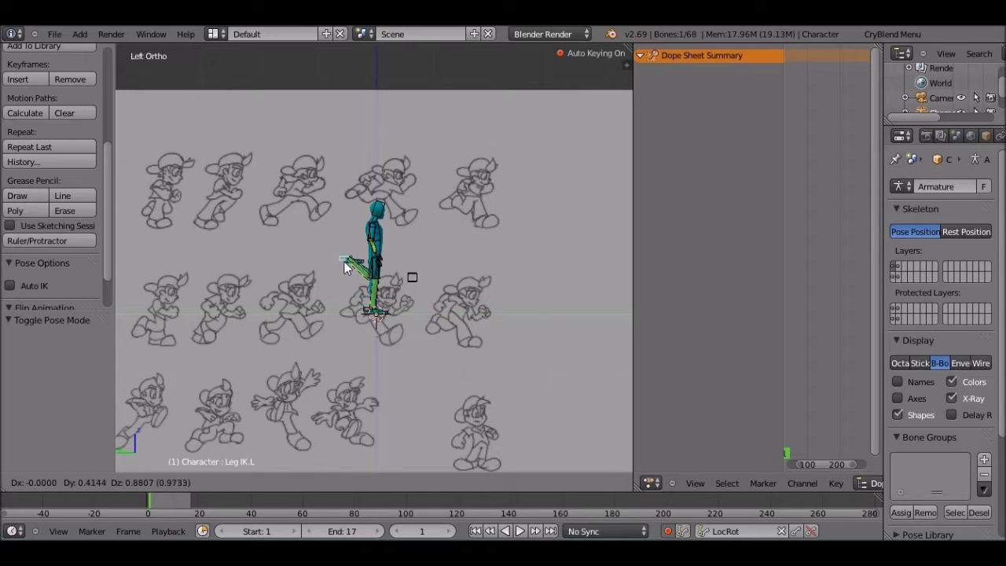
left_click(358, 285)
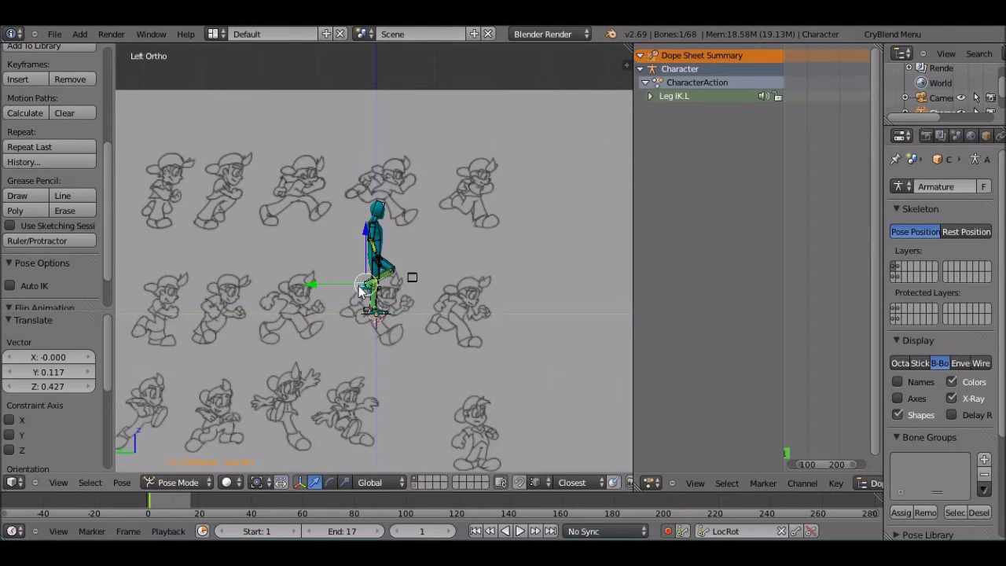
Fit the Dope Sheet to the recorded keyframes and set the current frame to 216.
key("Home")
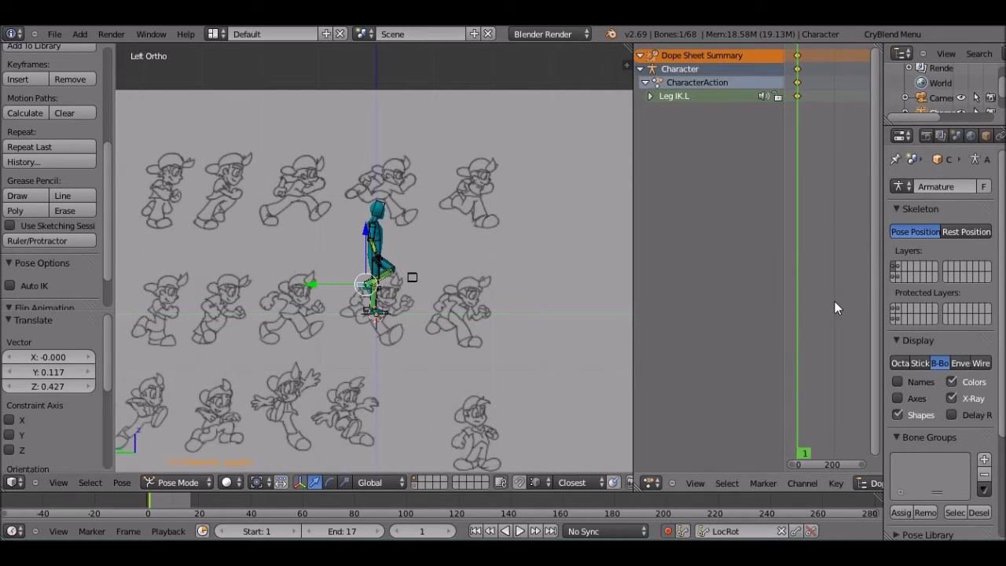
left_click_drag(782, 285, 718, 285)
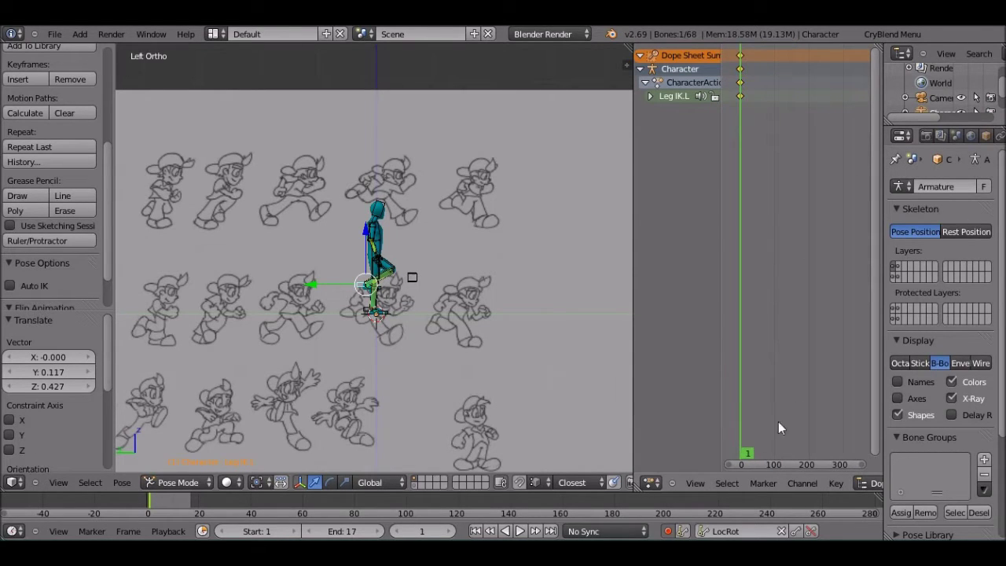
middle_click_drag(767, 389, 778, 399, "ctrl")
left_click(767, 392)
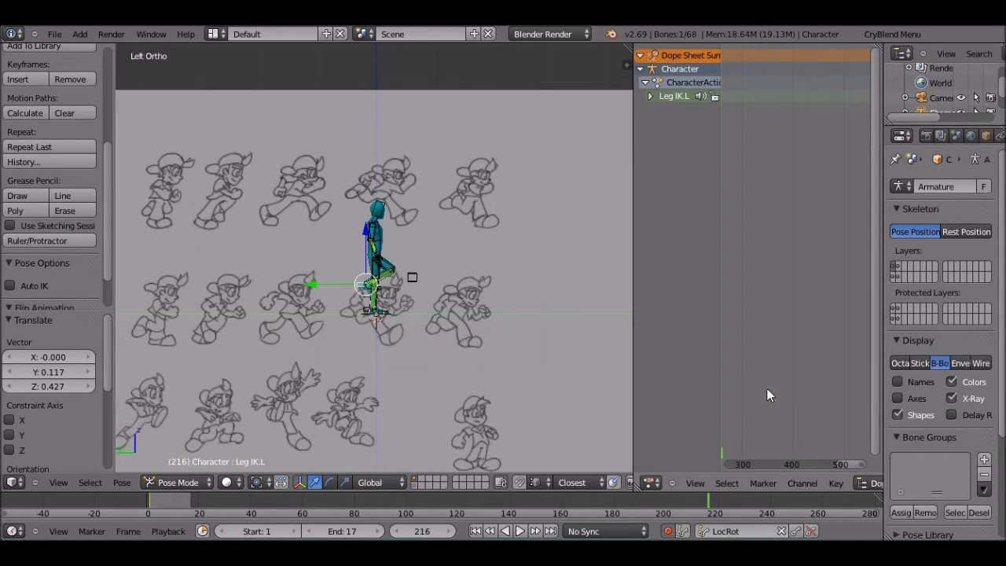
middle_click_drag(767, 389, 777, 397, "ctrl")
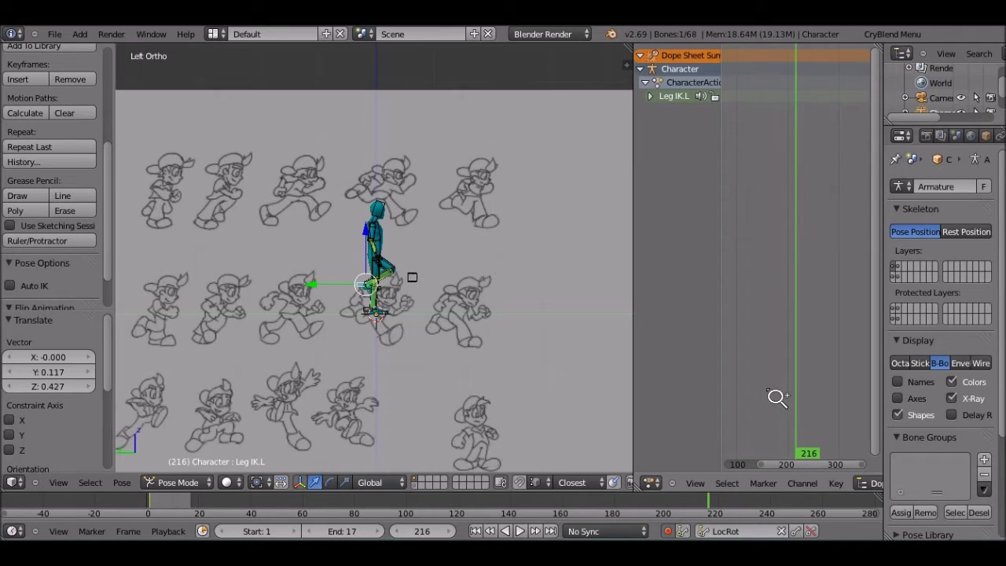
scroll(776, 397, "up", 2, "ctrl")
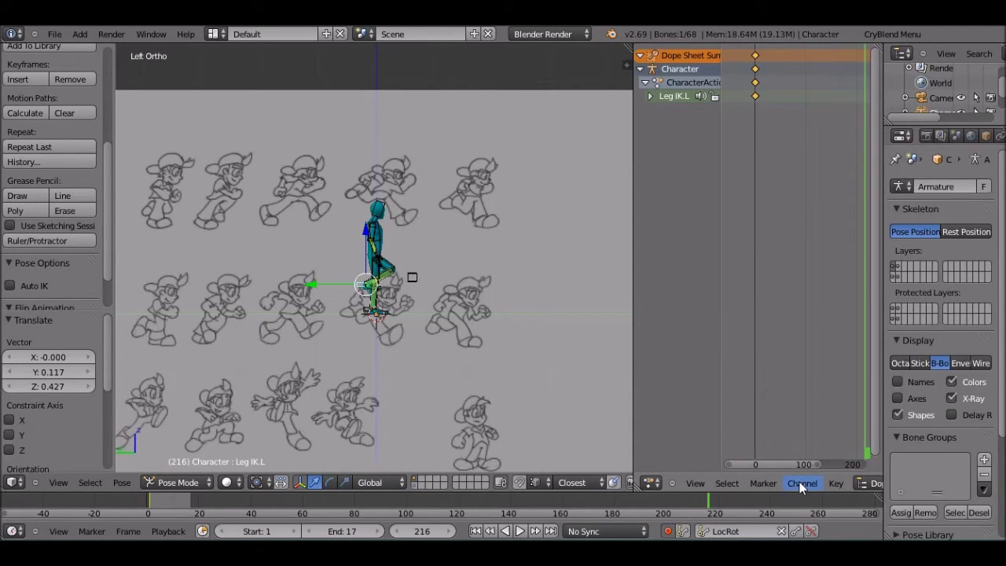
scroll(801, 484, "up", 5)
scroll(755, 482, "down", 5)
scroll(672, 484, "up", 2)
scroll(673, 485, "up", 2)
scroll(673, 485, "up", 2)
scroll(673, 485, "up", 2)
scroll(672, 484, "up", 2)
scroll(660, 484, "down", 3)
scroll(634, 482, "down", 2)
scroll(667, 482, "up", 2)
left_click(716, 485)
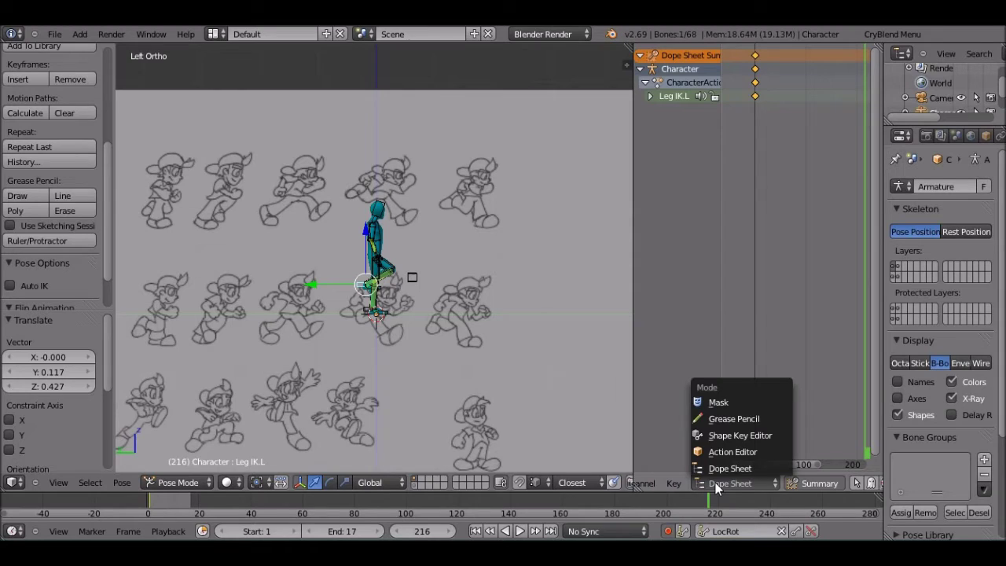
left_click(726, 451)
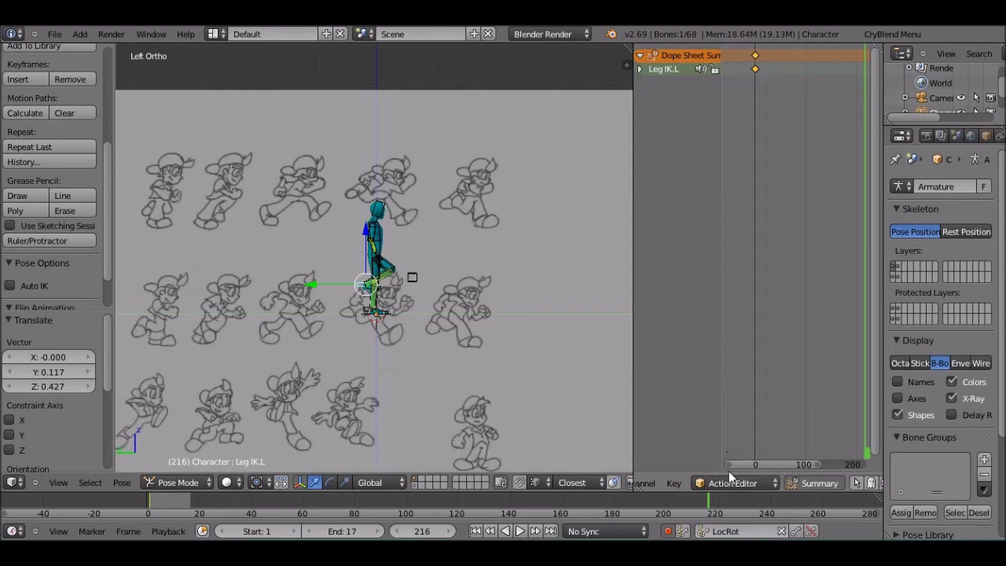
left_click(729, 483)
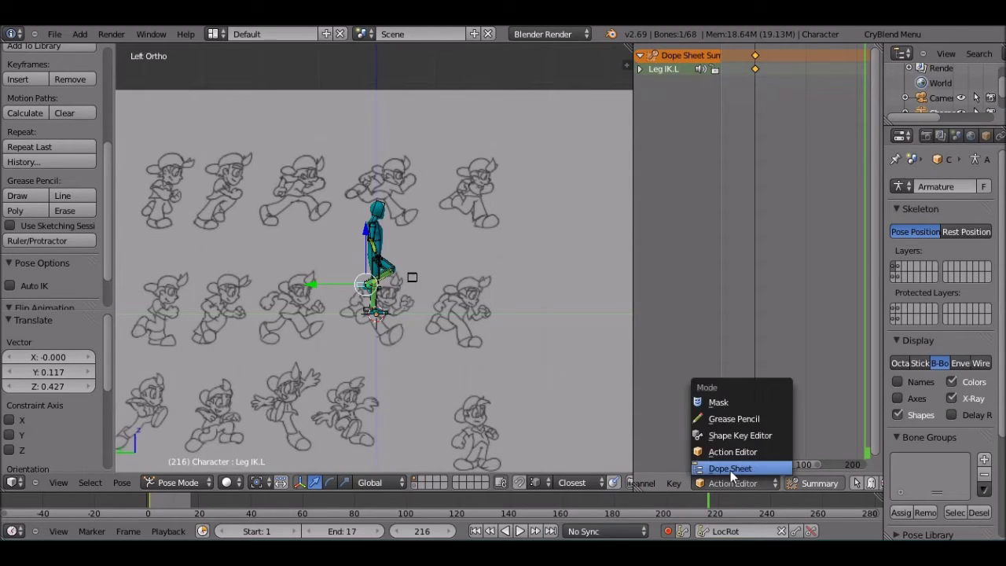
left_click(730, 468)
scroll(777, 482, "up", 3)
scroll(771, 488, "up", 2)
left_click(766, 483)
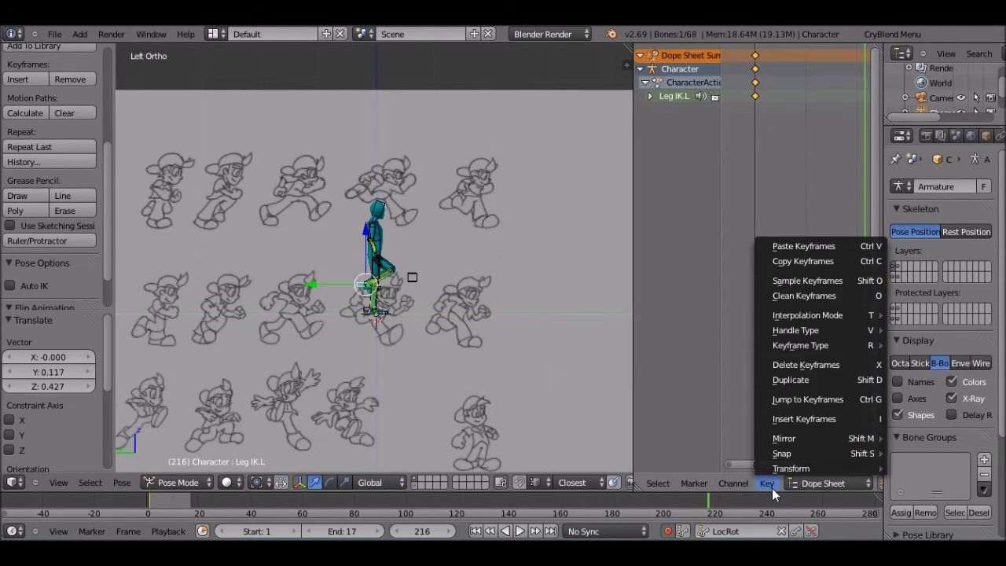
left_click(762, 485)
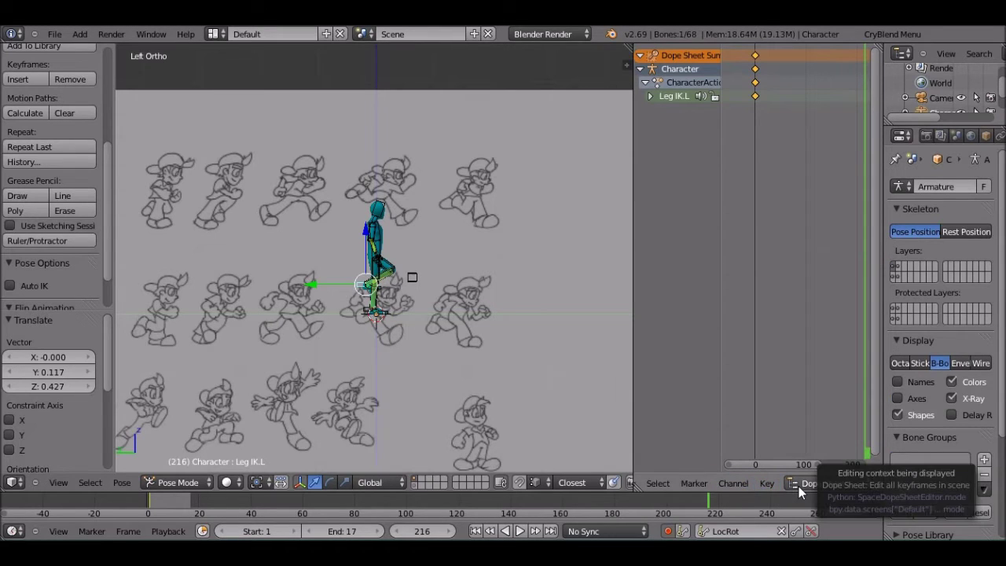
scroll(785, 485, "down", 2)
scroll(730, 485, "down", 2)
scroll(684, 485, "down", 2)
scroll(664, 486, "down", 2)
scroll(665, 486, "down", 2)
scroll(665, 485, "down", 2)
scroll(664, 485, "down", 2)
scroll(746, 482, "down", 2)
left_click(784, 483)
scroll(668, 483, "up", 10)
scroll(754, 483, "up", 3)
scroll(754, 482, "up", 2)
scroll(754, 482, "up", 2)
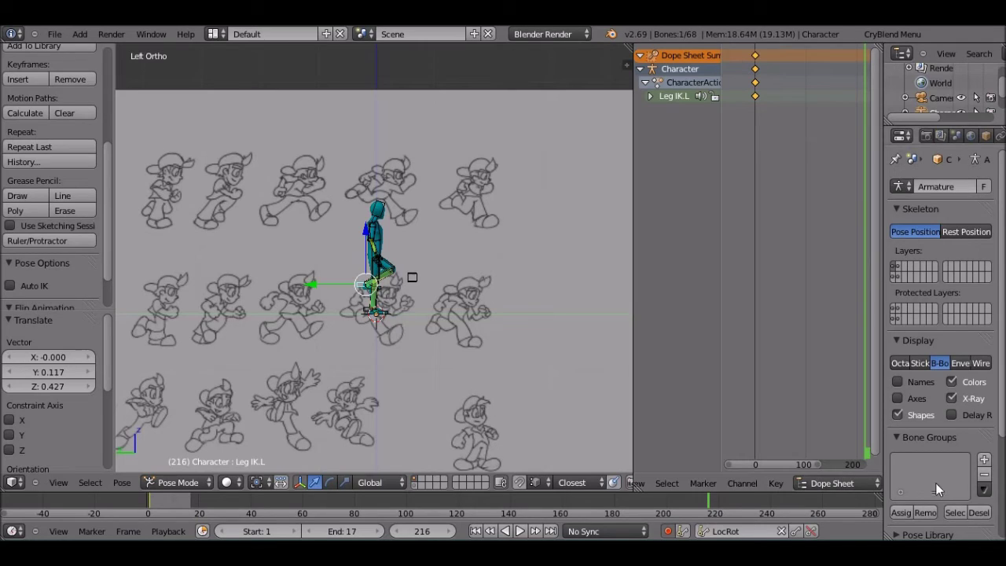
left_click(847, 484)
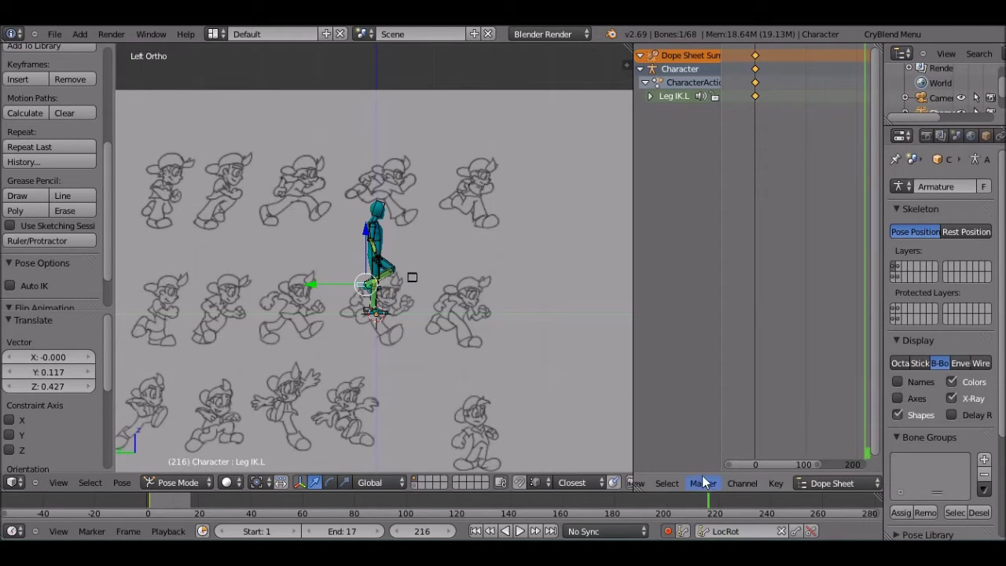
scroll(739, 482, "up", 2)
scroll(754, 483, "up", 2)
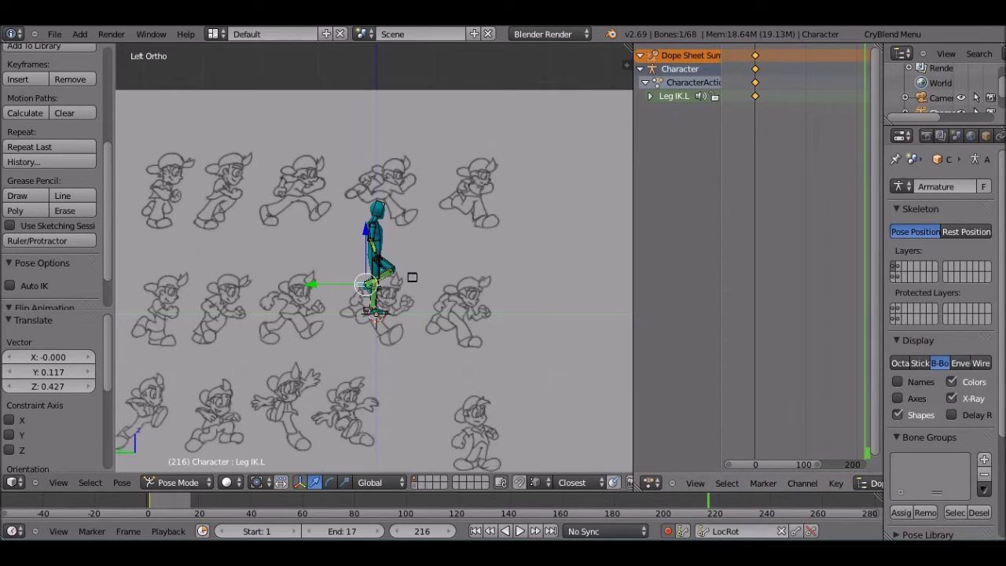
left_click(727, 482)
Scale the reference sketch sheet down to size 2.480 in the Background Images settings.
scroll(360, 289, "up", 4)
scroll(361, 289, "up", 6, "ctrl")
left_click(359, 282)
scroll(361, 289, "down", 4)
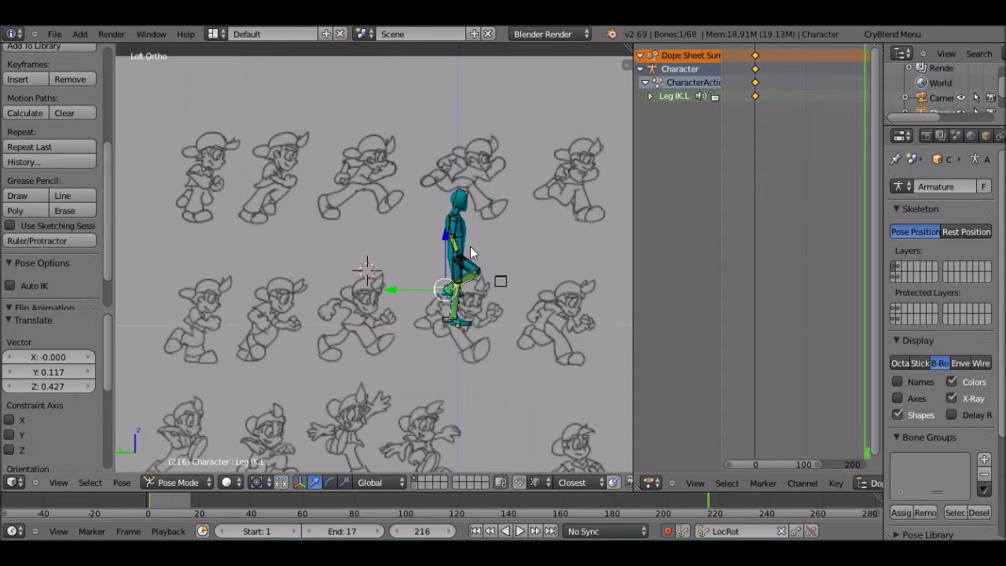
scroll(470, 251, "up", 3)
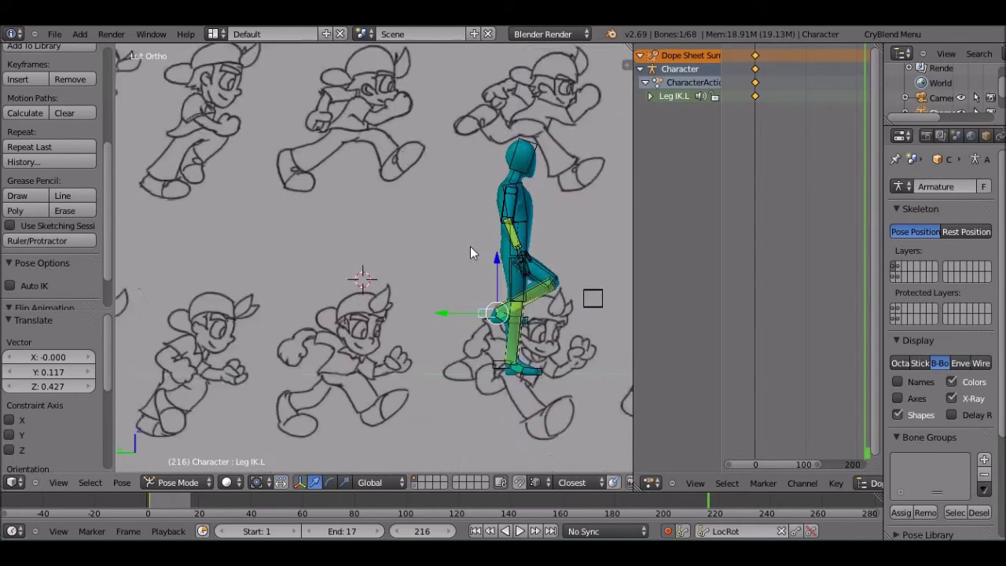
scroll(470, 251, "up", 1)
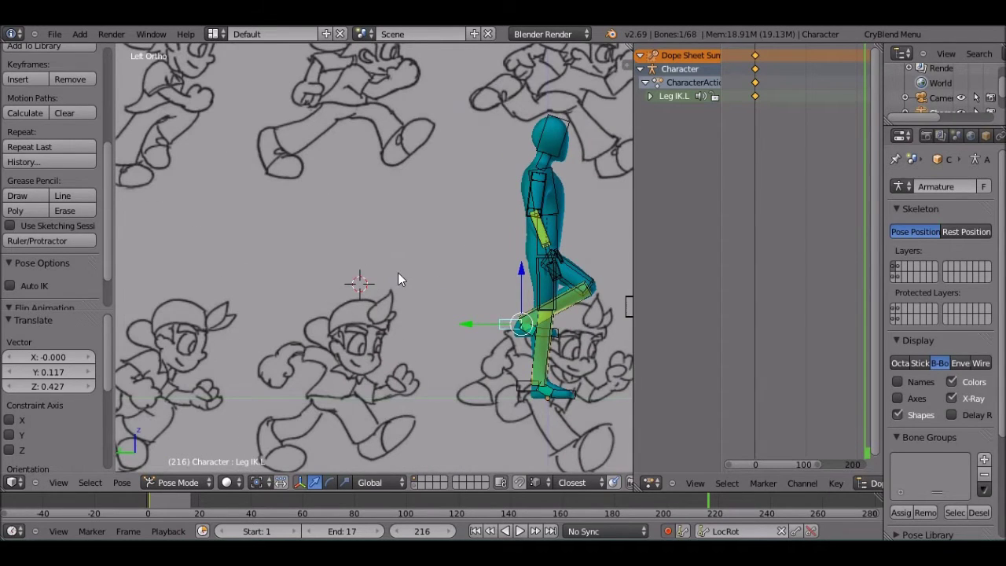
key("n")
scroll(555, 432, "down", 2)
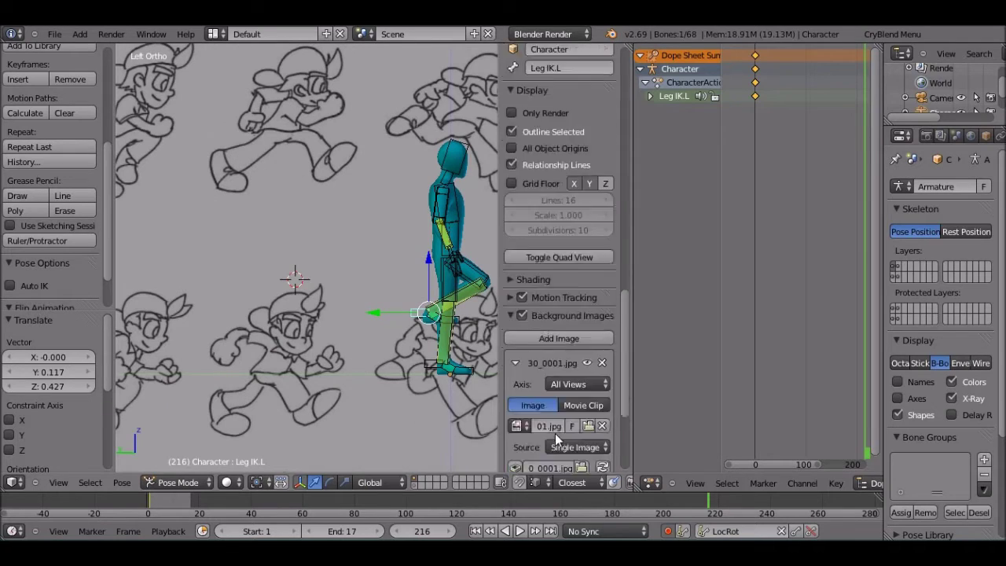
scroll(554, 433, "down", 5)
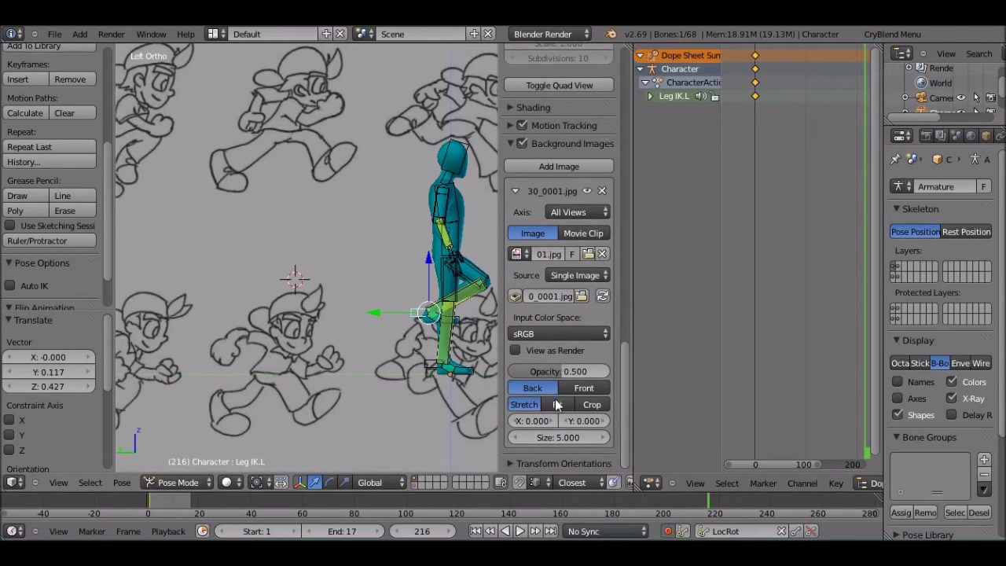
left_click_drag(563, 436, 552, 440)
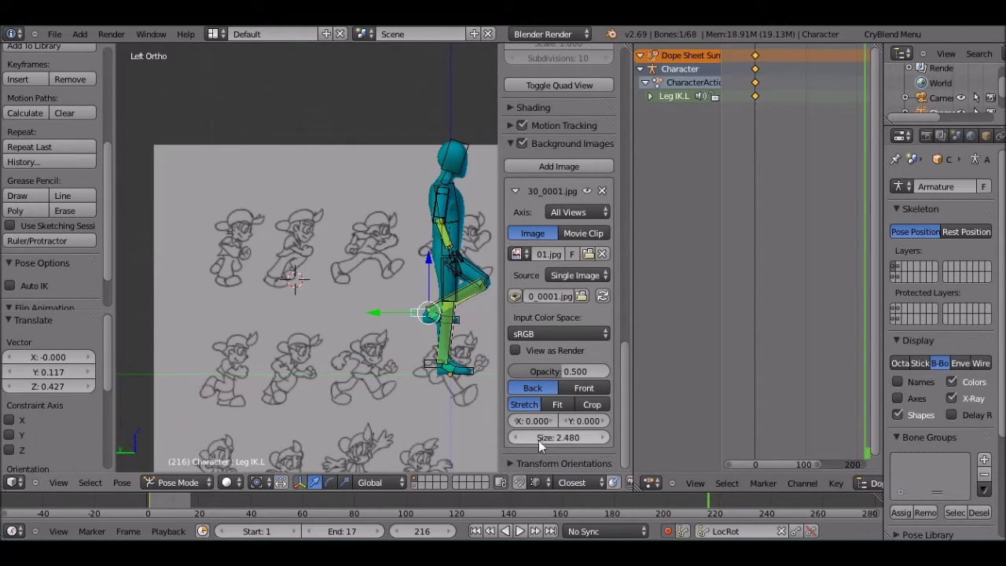
Shift the sketch sheet to X offset 2.319 beside the character and hide the sidebar.
scroll(403, 358, "up", 2)
scroll(404, 358, "up", 5)
scroll(404, 360, "down", 2)
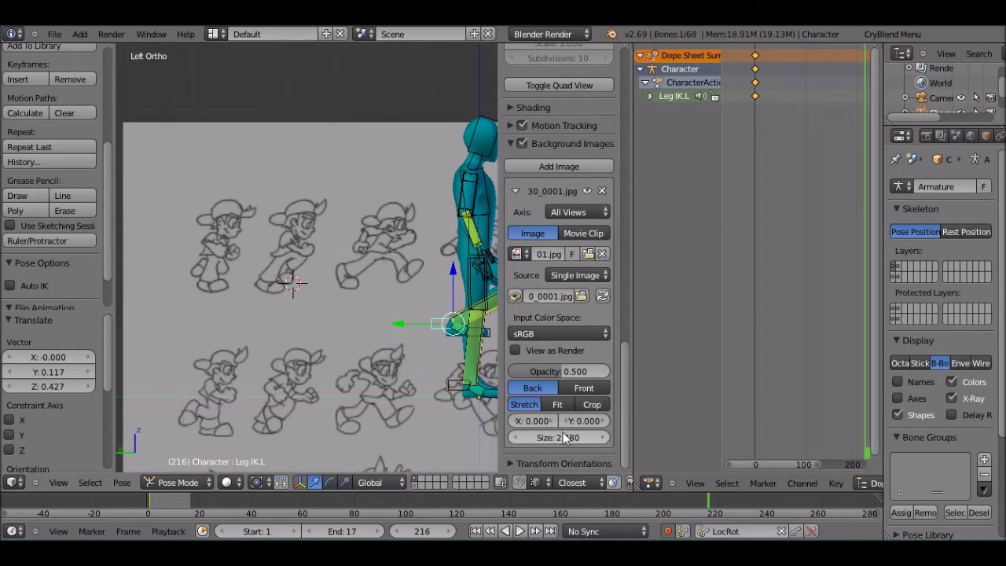
left_click_drag(519, 421, 526, 424)
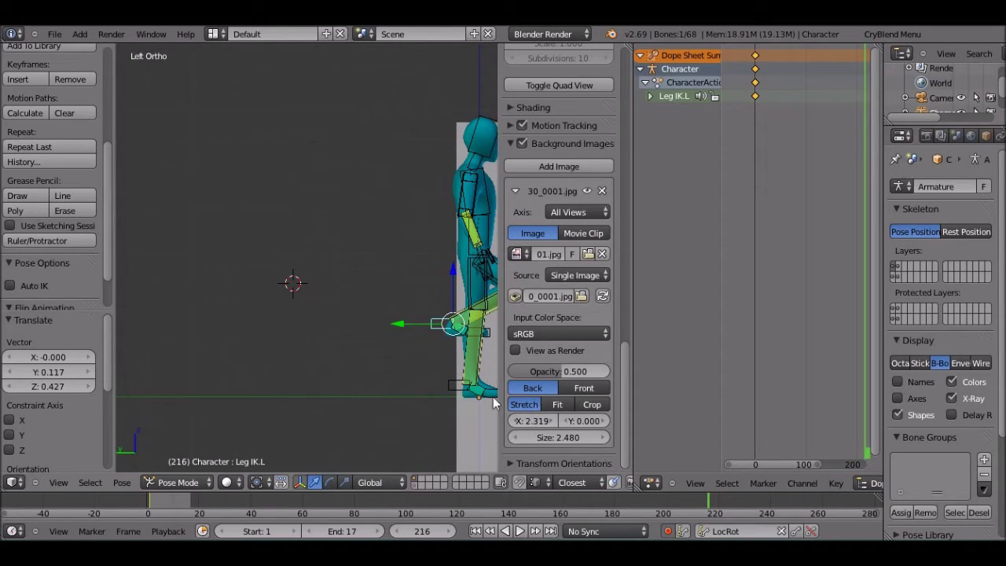
key("m")
left_click(213, 326)
key("n")
scroll(214, 325, "up", 1)
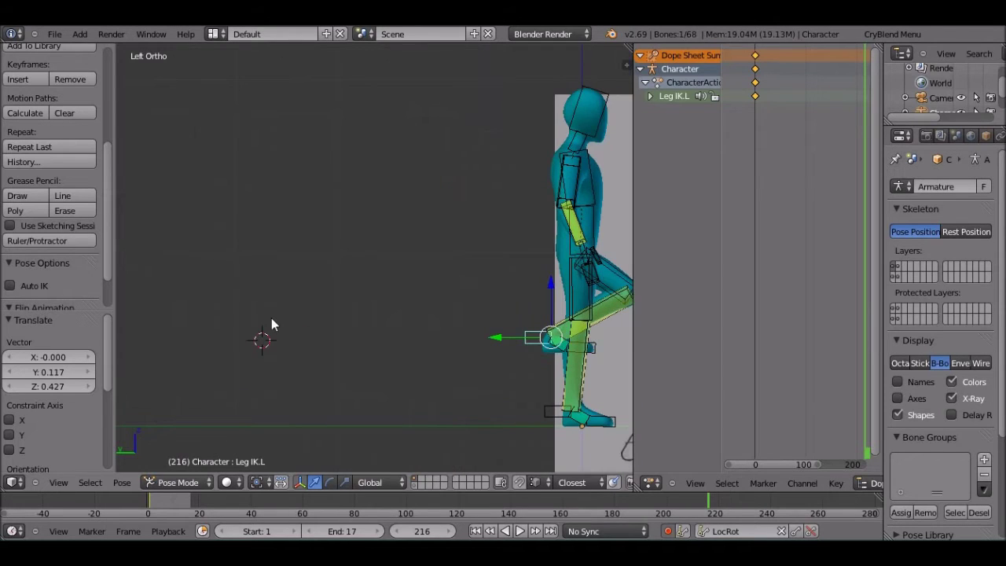
scroll(271, 319, "down", 2, "ctrl")
scroll(271, 319, "down", 3, "ctrl")
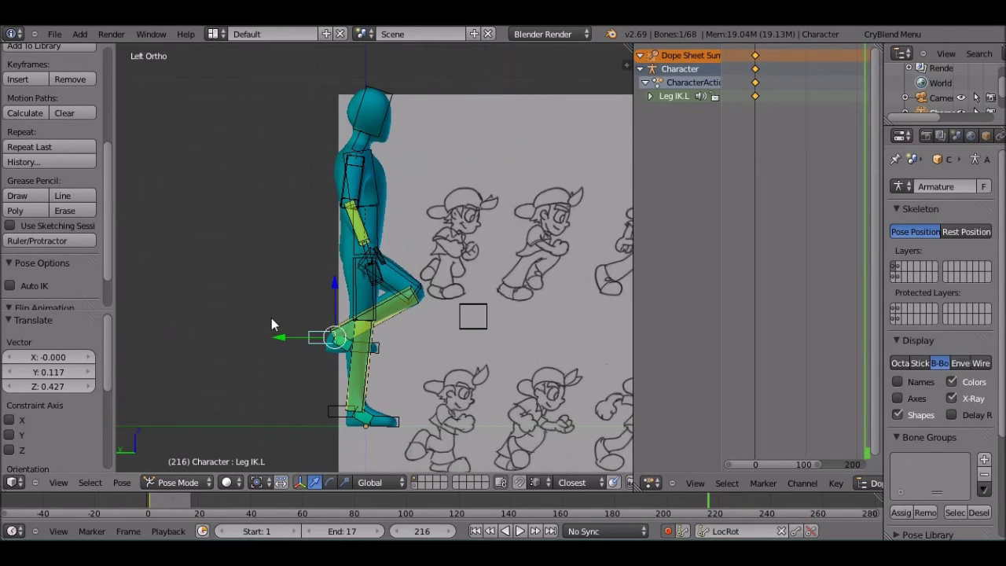
scroll(271, 318, "down", 2, "ctrl")
scroll(275, 322, "down", 1, "ctrl")
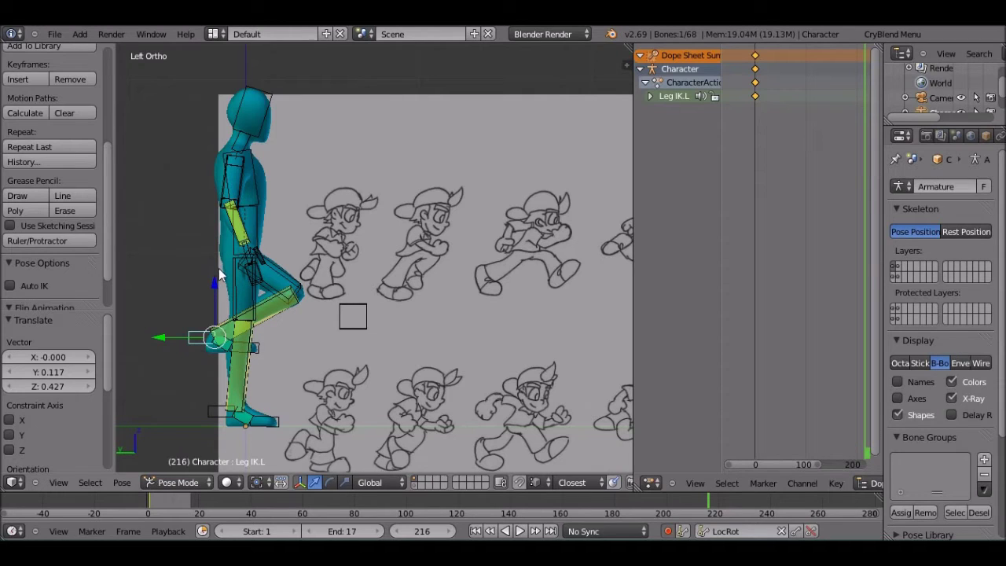
Test lowering the hips vertically into a crouch, then undo it so the hips stay unchanged.
left_click_drag(217, 285, 217, 288)
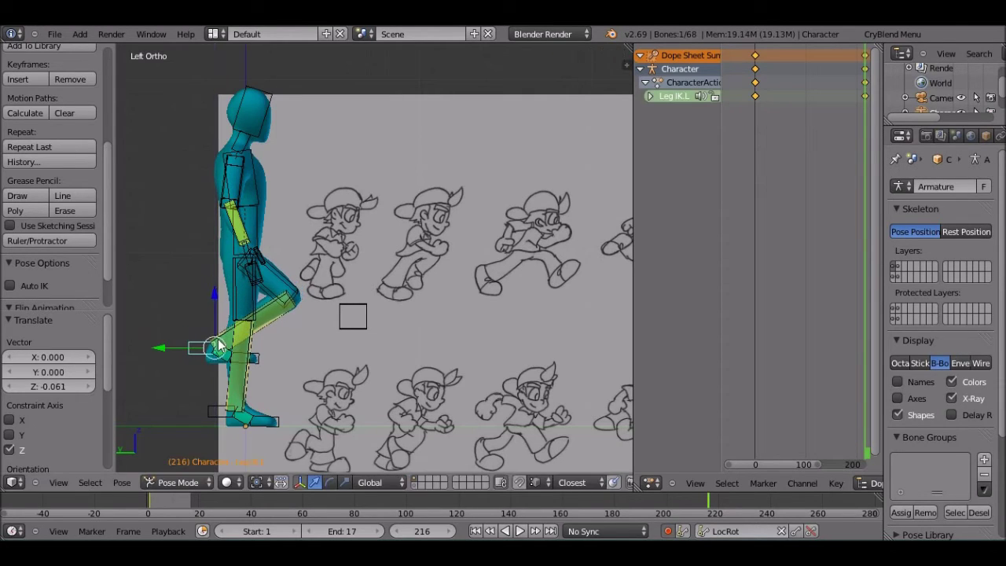
right_click(207, 406)
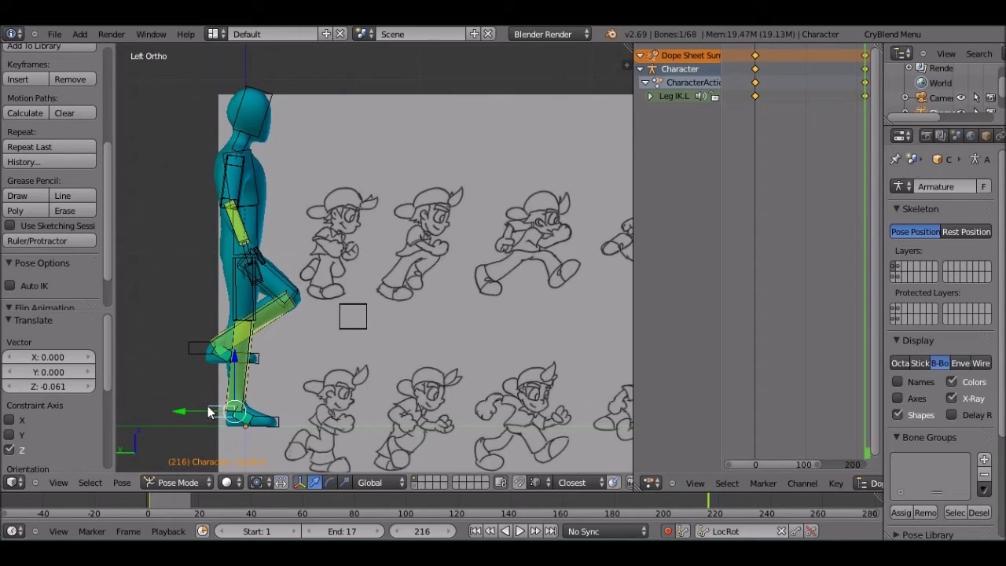
right_click(189, 343)
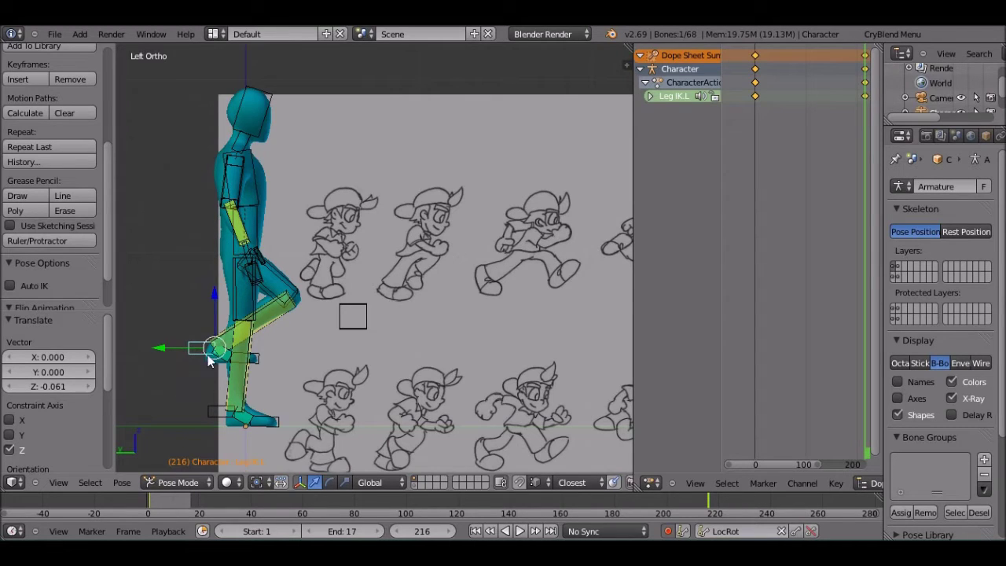
right_click(256, 223)
key("g")
key("z")
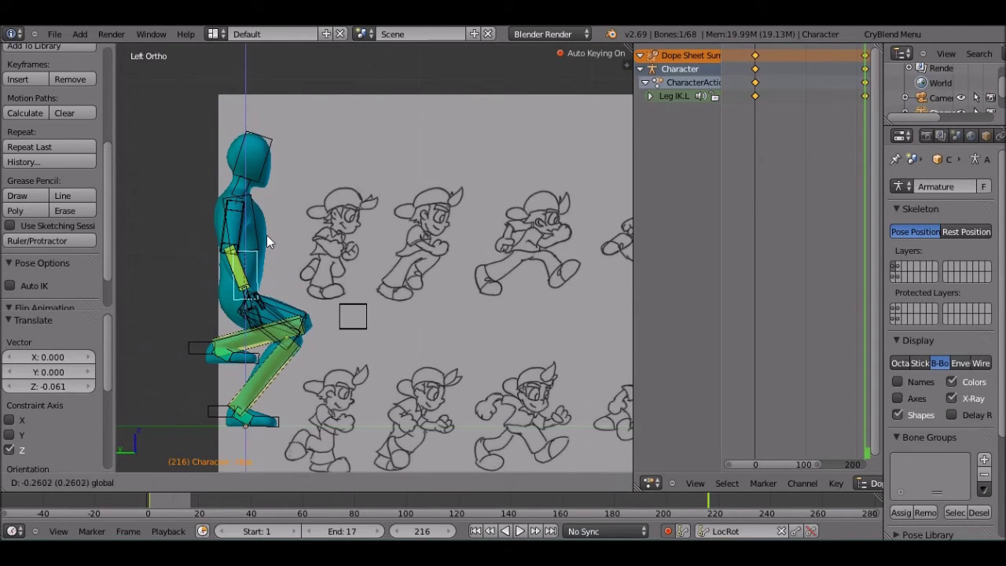
left_click(263, 226)
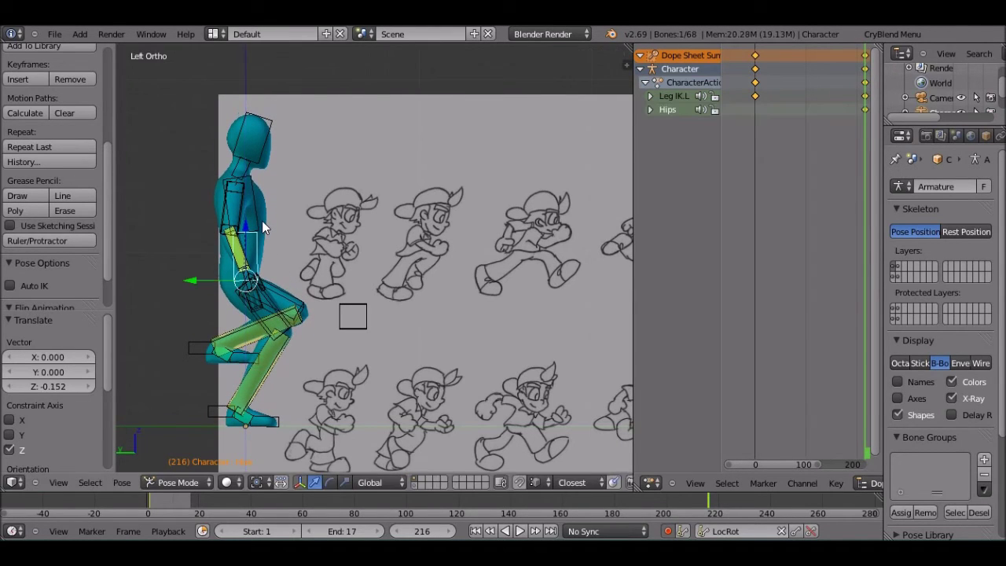
key("ctrl+z")
Lift the Leg IK.L foot behind the standing leg and tilt it toe-down about 33°.
right_click(206, 350)
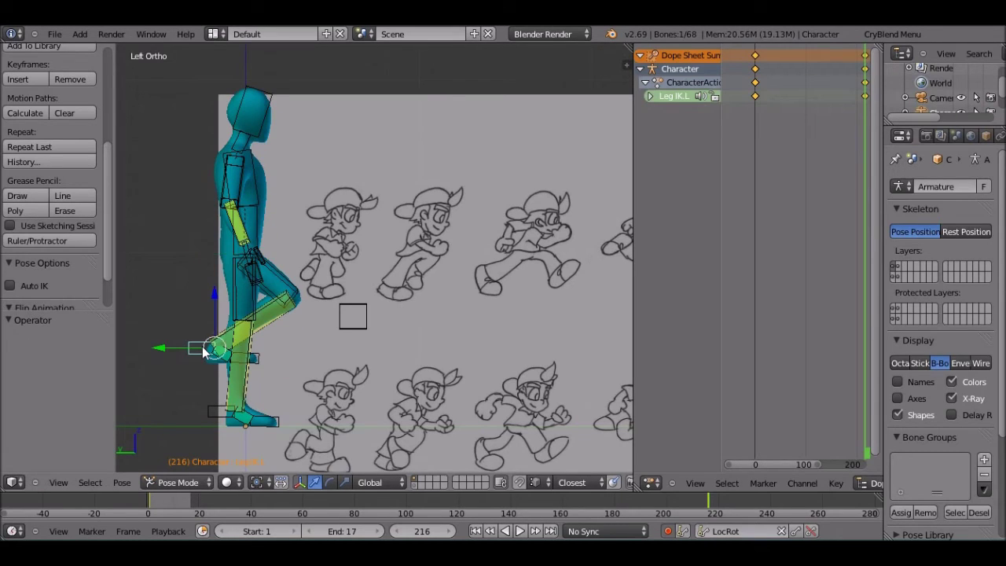
left_click_drag(213, 295, 217, 317)
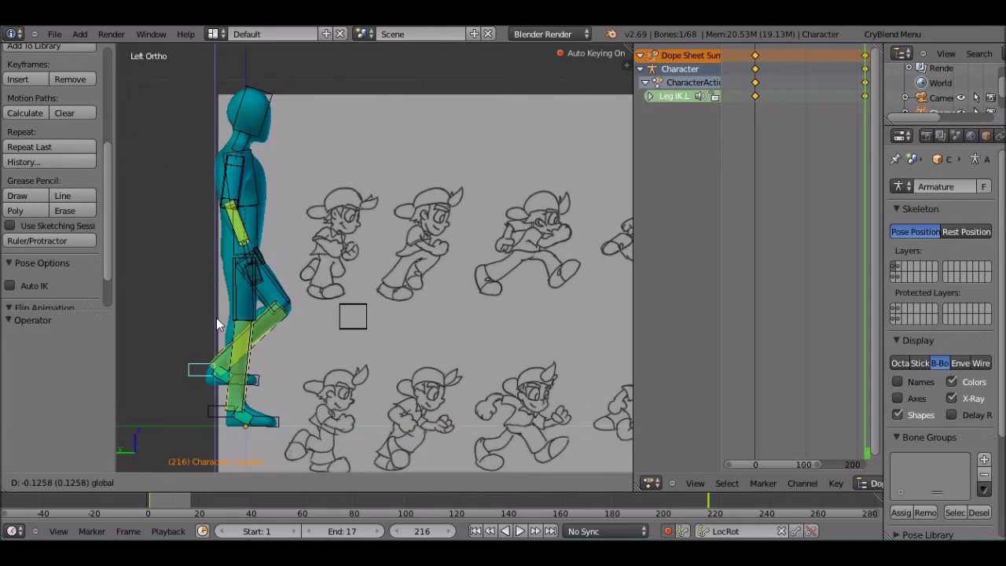
left_click_drag(216, 317, 216, 309)
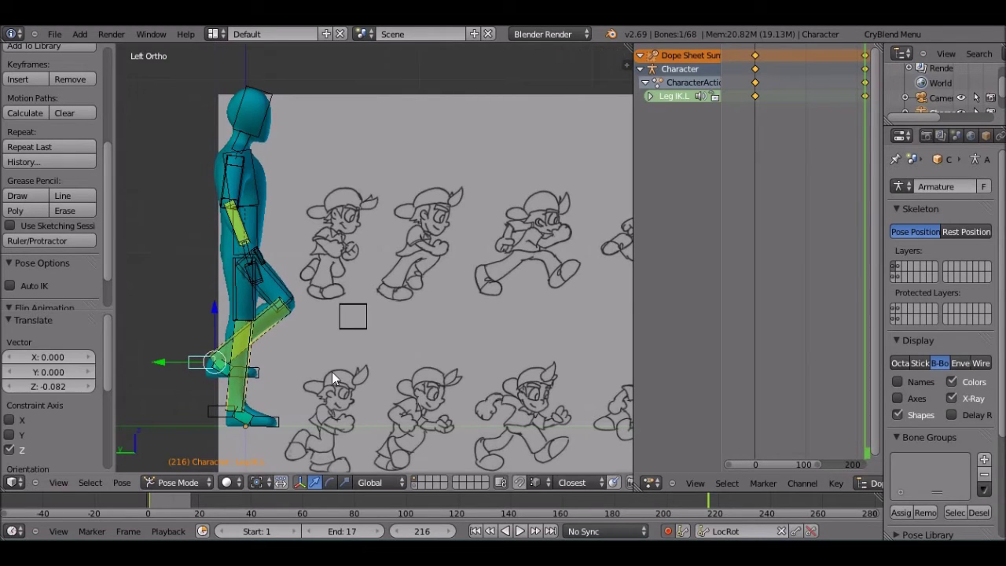
key("r")
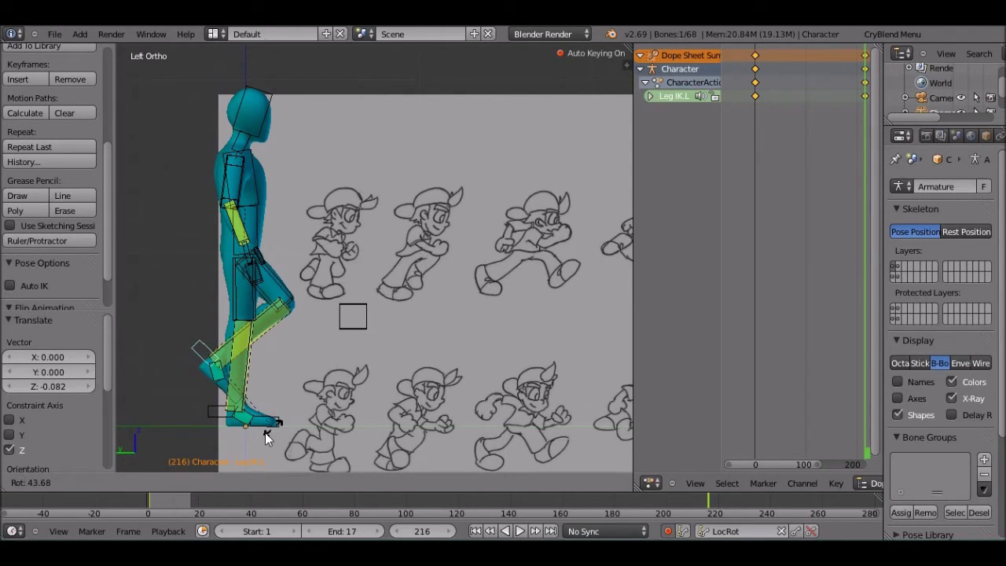
left_click(260, 433)
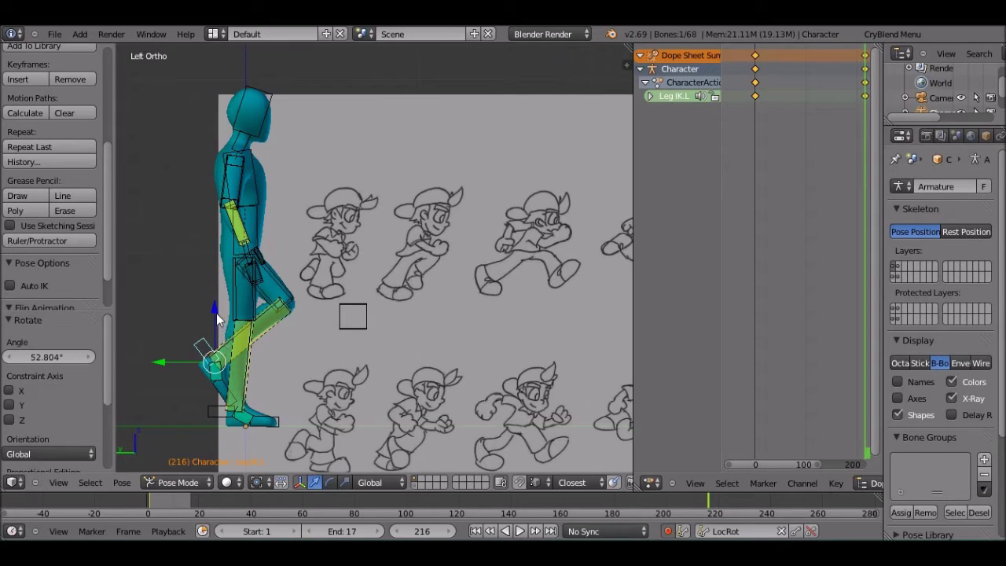
left_click_drag(216, 313, 217, 302)
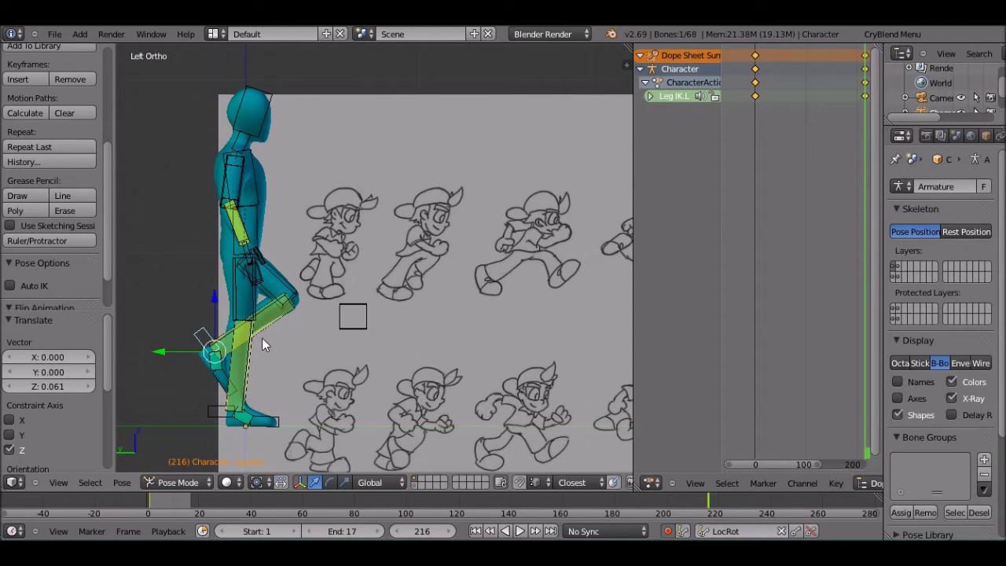
key("r")
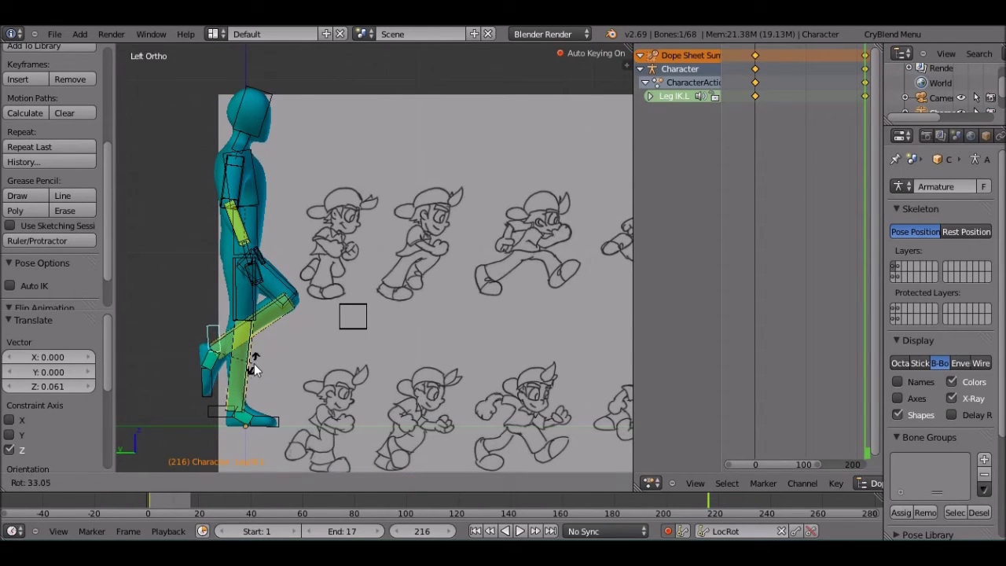
left_click(248, 363)
key("g")
key("z")
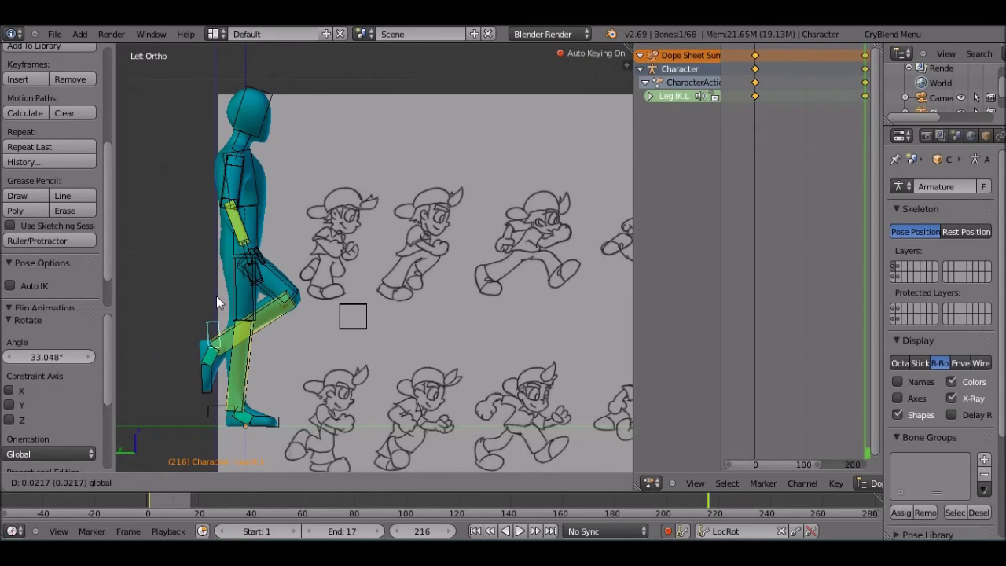
left_click(216, 296)
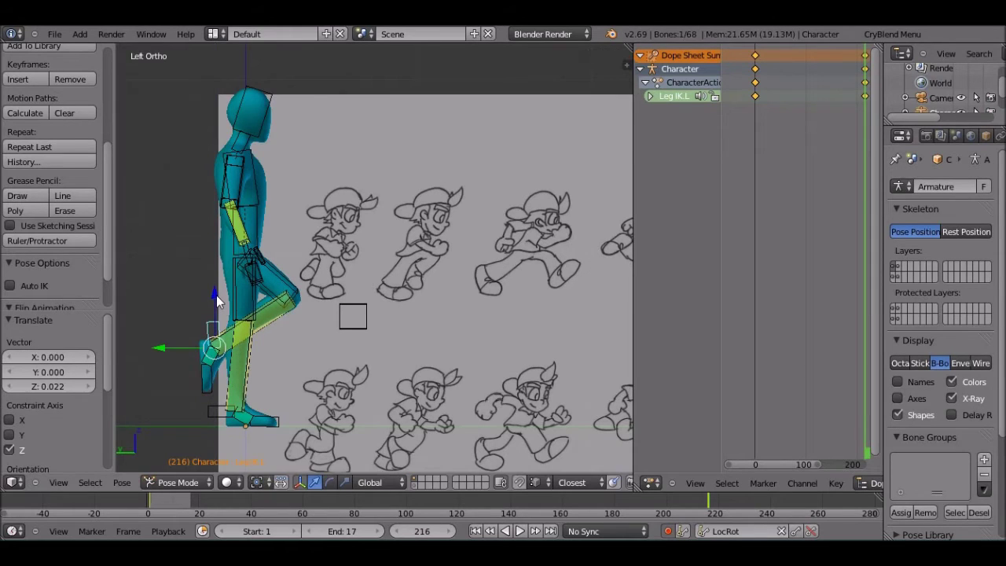
Lean the chest forward 8.3°, discarding a trial forward arm swing.
right_click(259, 204)
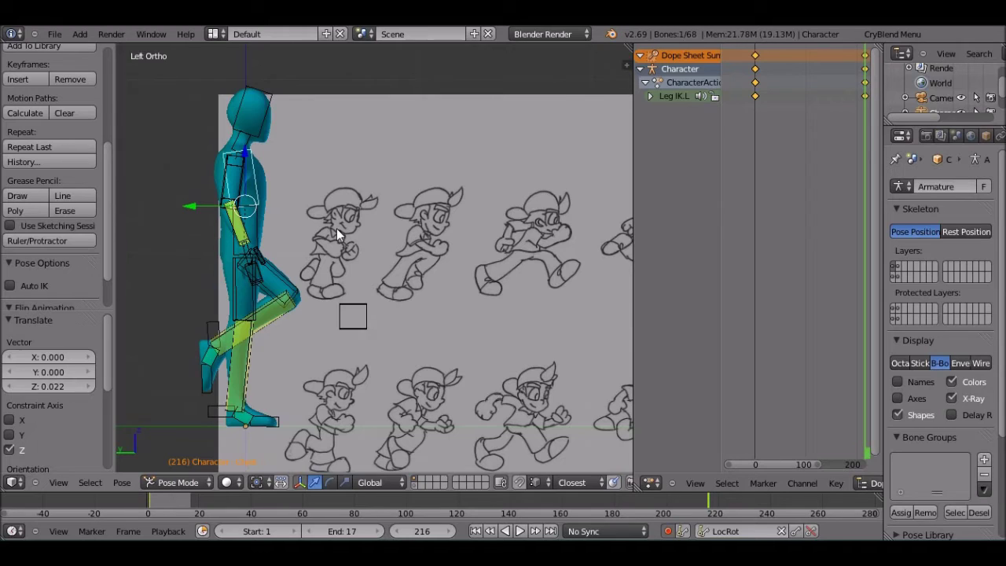
key("r")
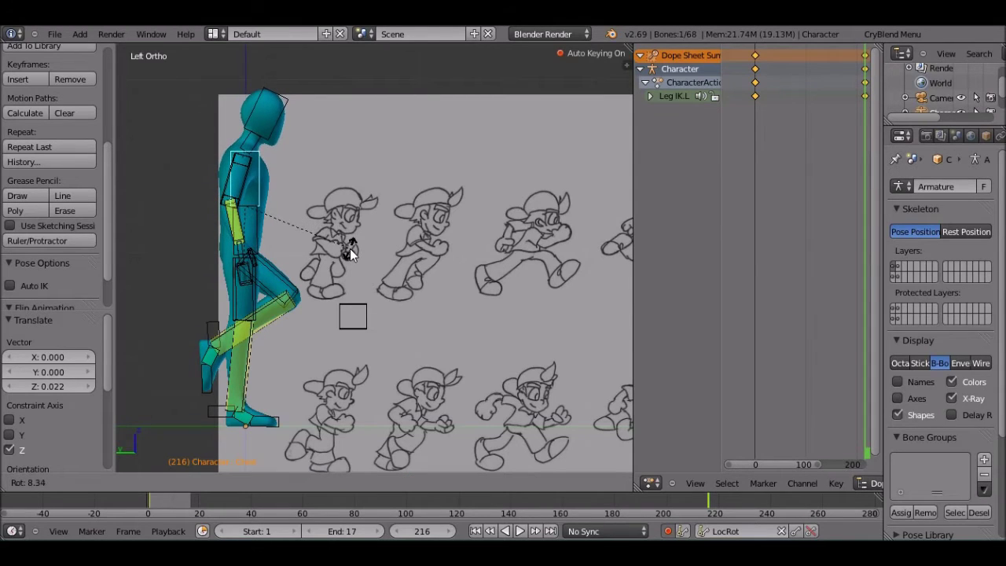
left_click(349, 248)
right_click(244, 196)
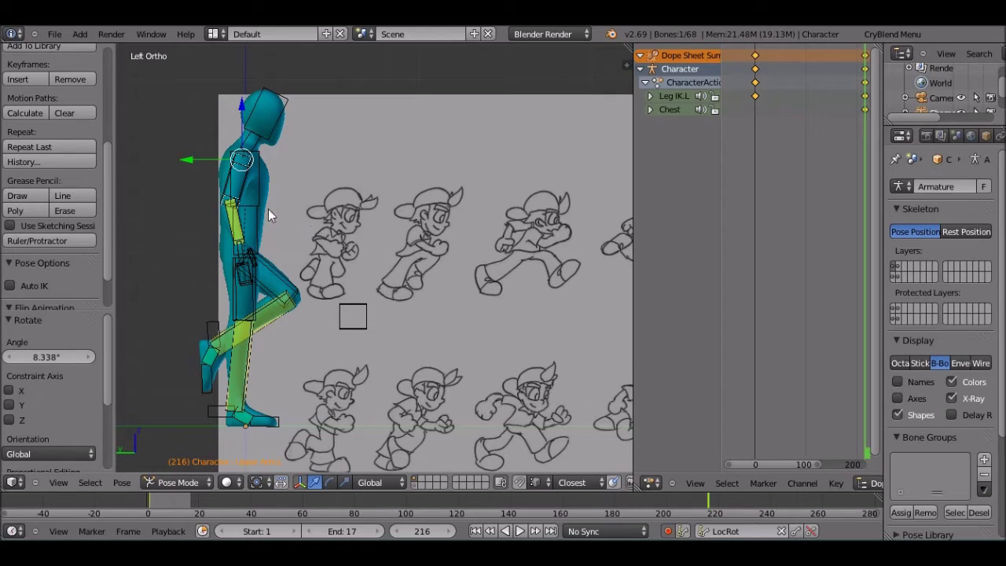
key("r")
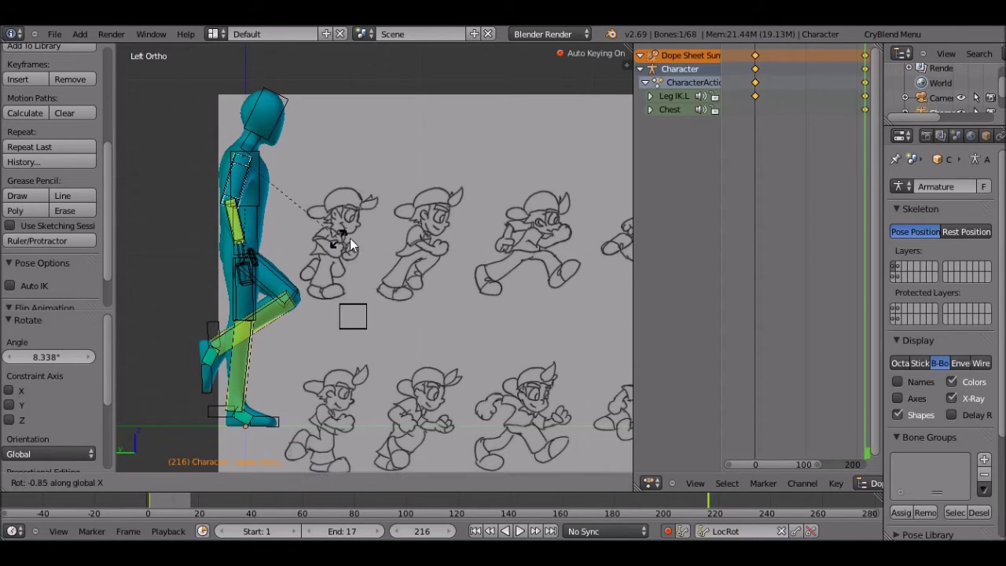
left_click(382, 192)
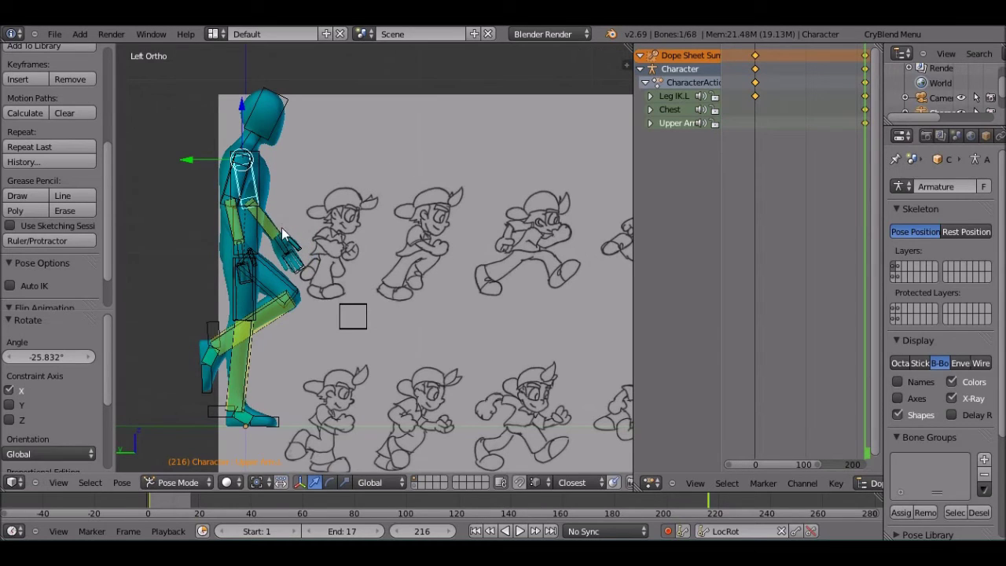
right_click(277, 224)
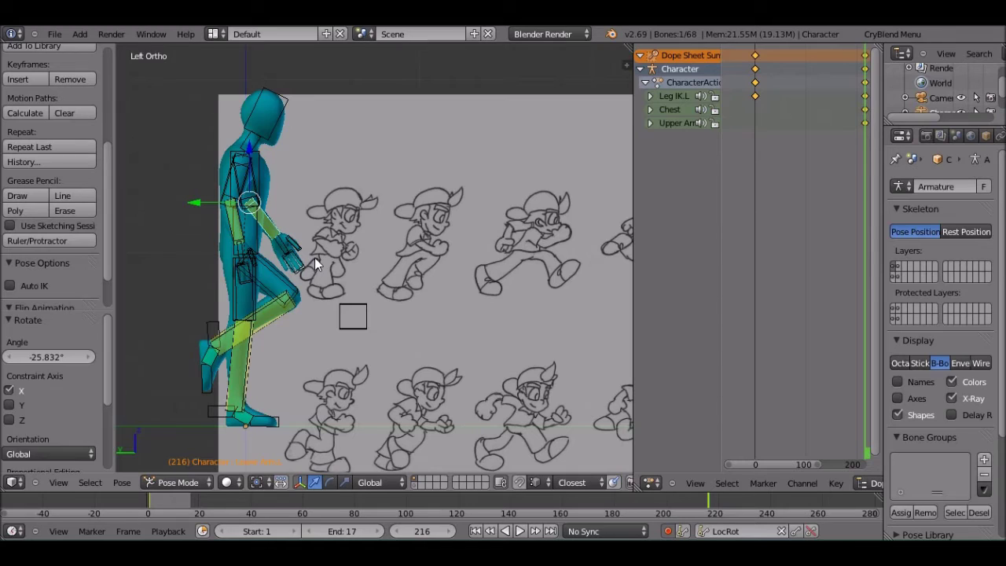
key("ctrl+z")
key("ctrl+z")
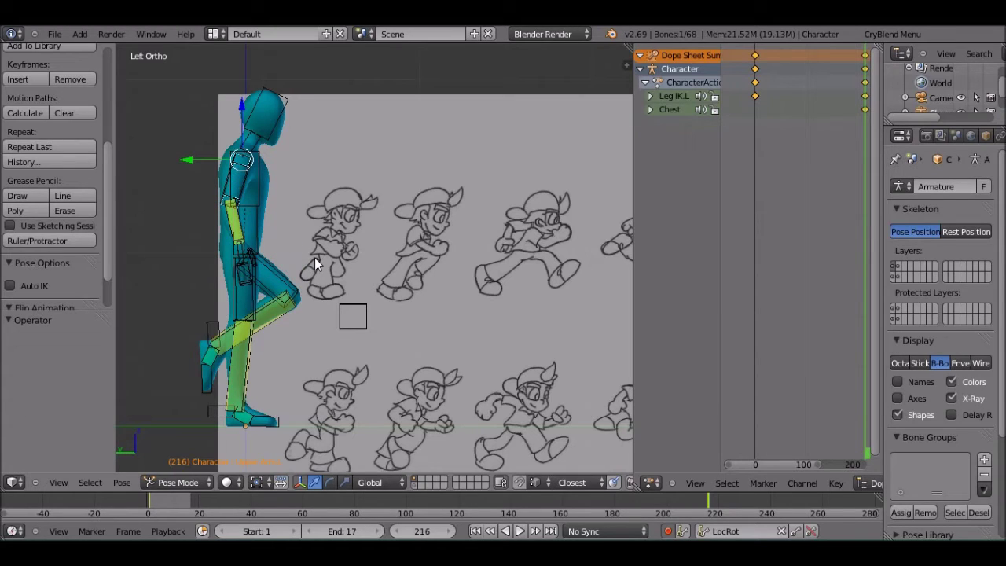
Tilt the hips 4.5° on the X axis and drop them slightly.
right_click(259, 225)
key("r")
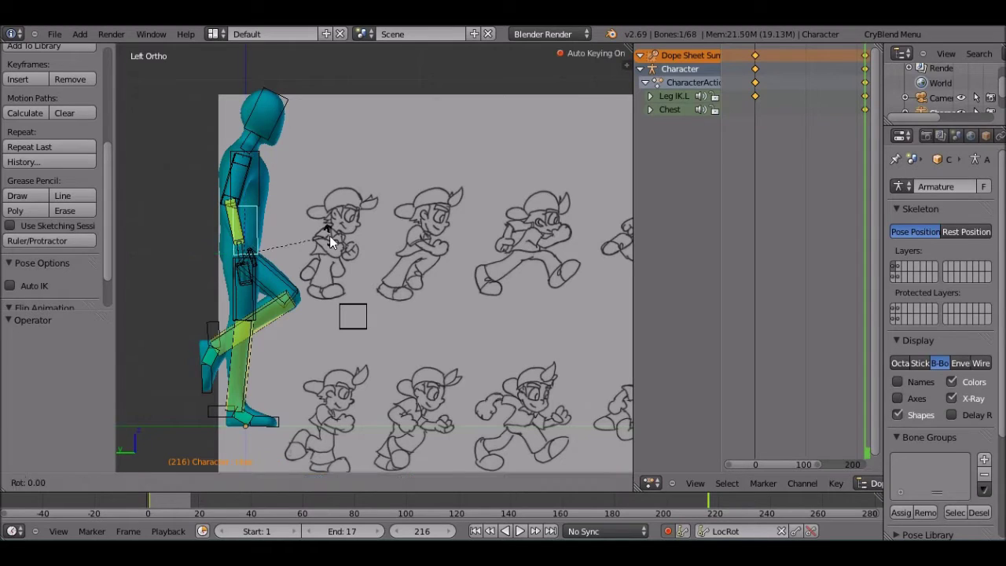
key("x")
left_click(336, 243)
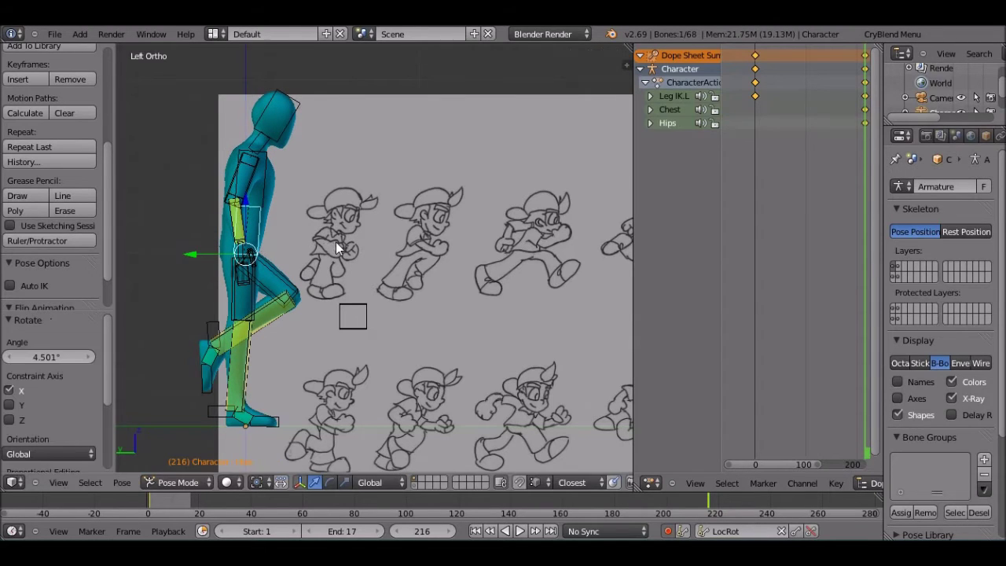
key("g")
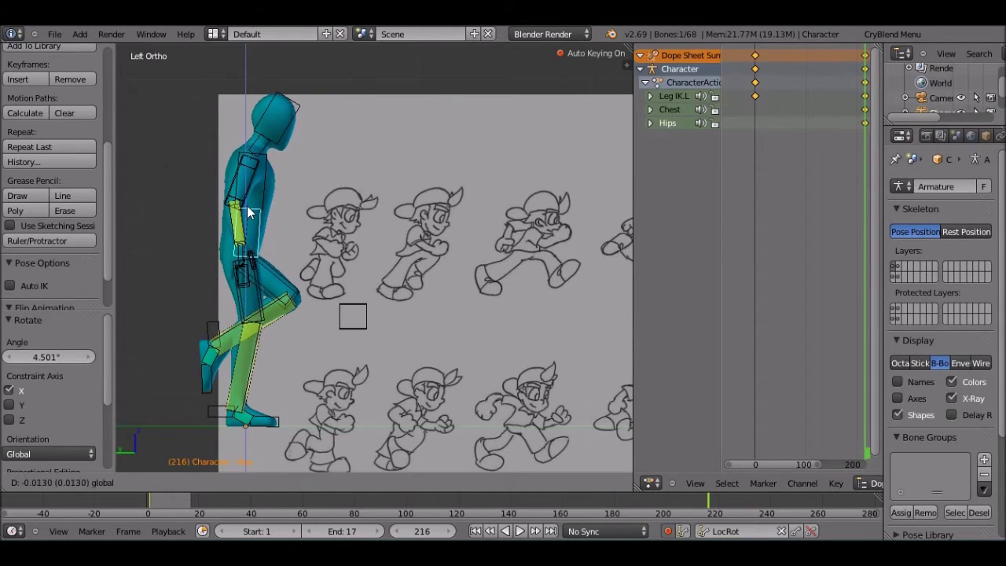
left_click(249, 209)
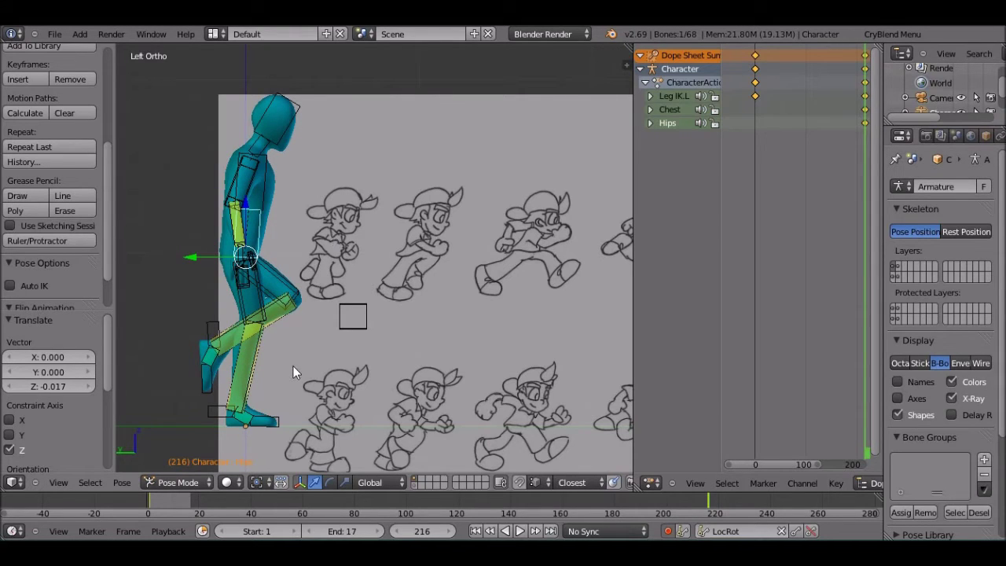
key("Right")
At frame 1, tilt the left foot IK control to 58.4°.
left_click(158, 502)
key("Left")
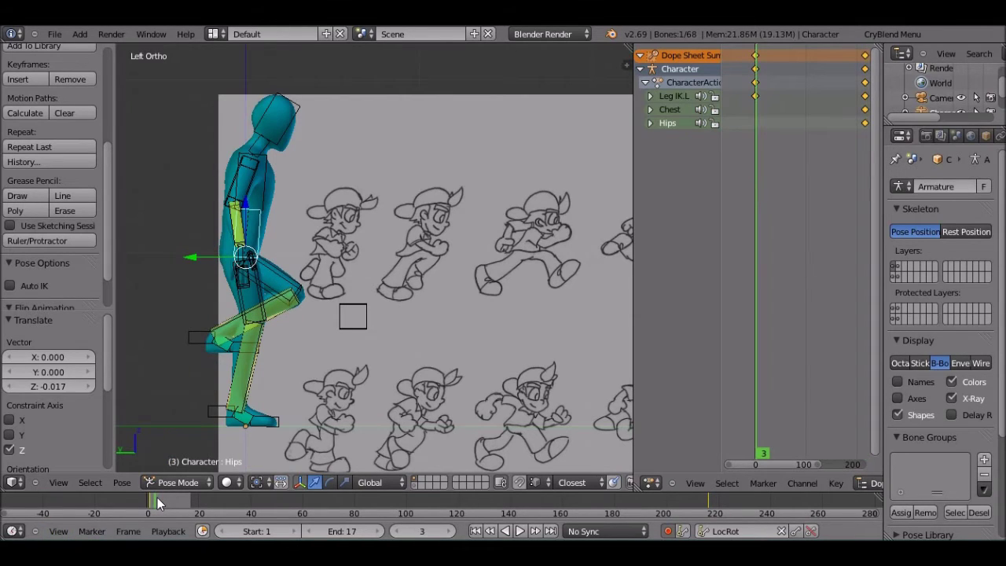
key("Left")
right_click(287, 281)
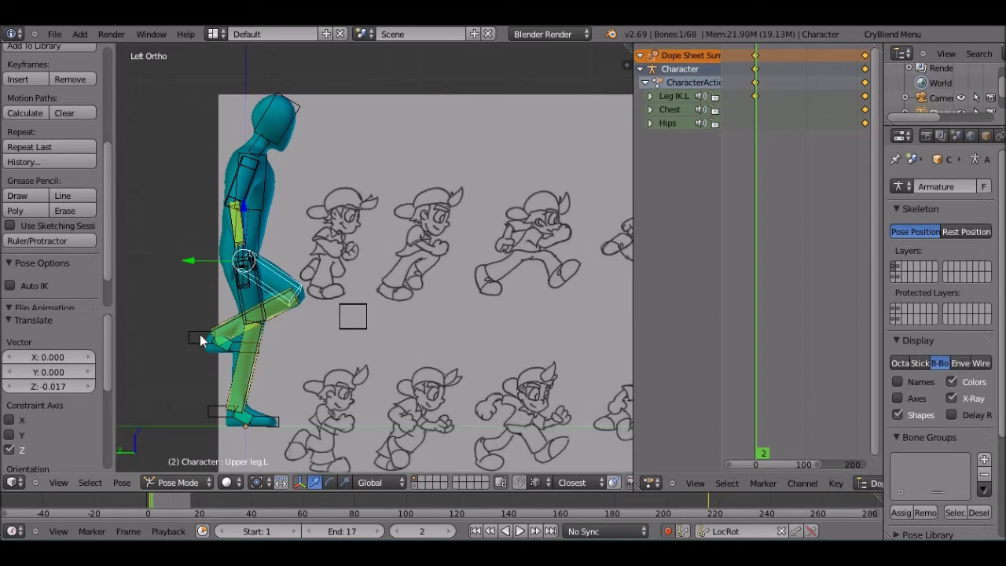
key("Left")
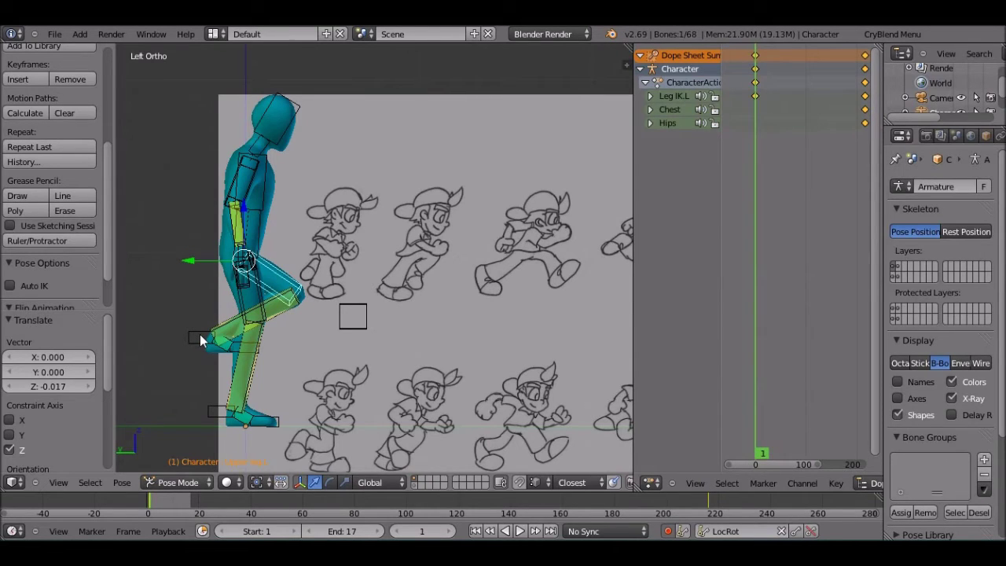
right_click(204, 339)
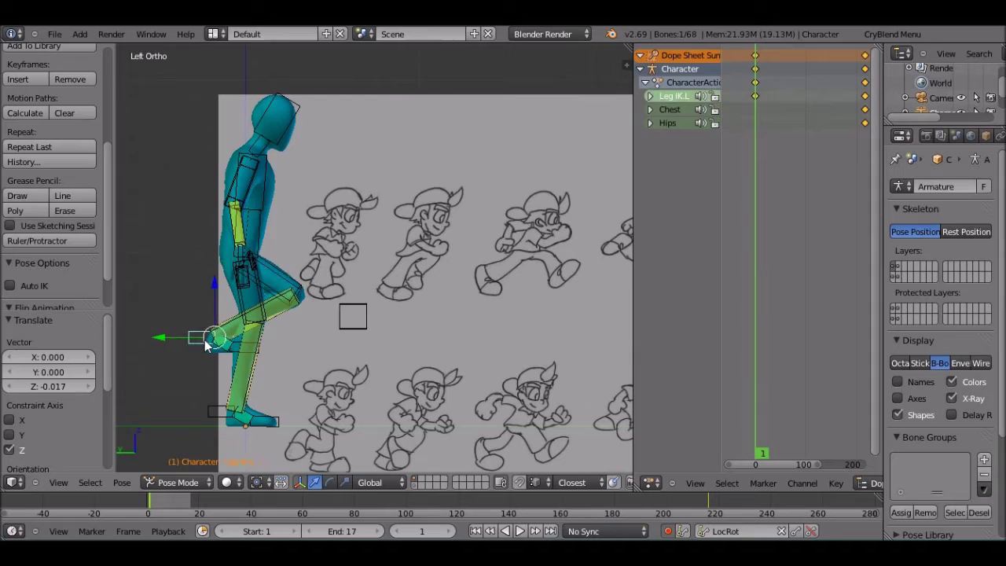
key("r")
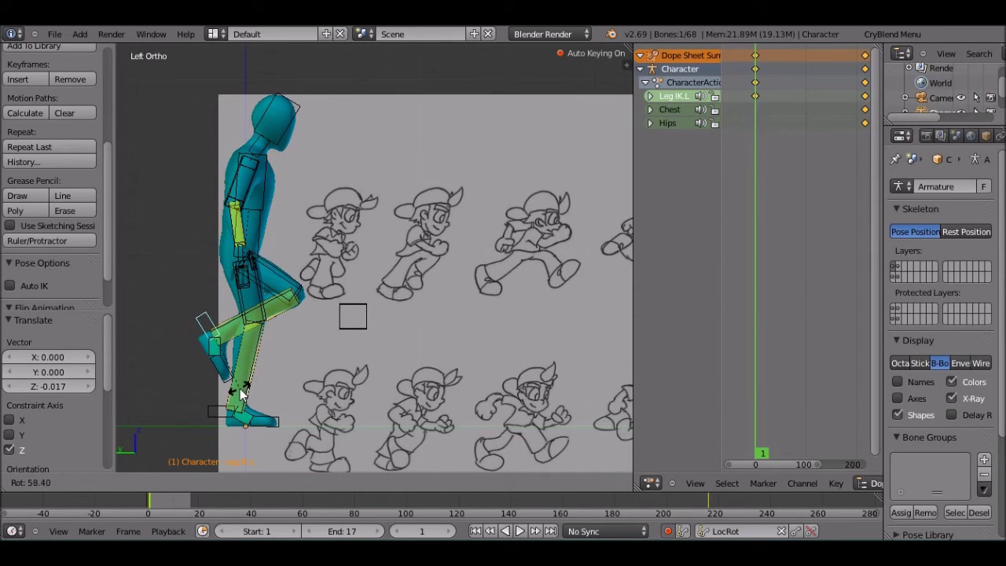
left_click(241, 395)
At frame 2, raise the leg IK and plant the back foot at a new position and angle.
key("Right")
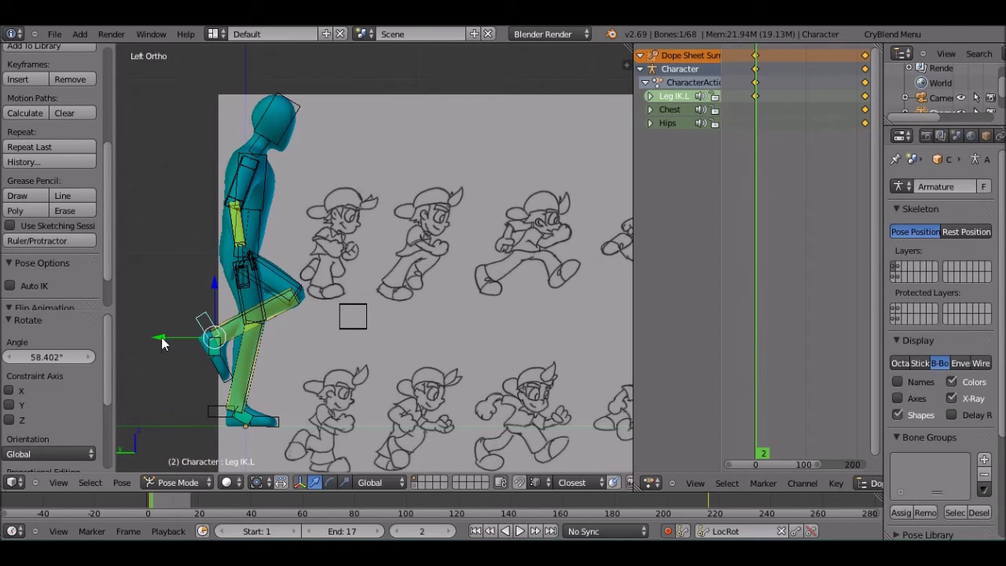
key("g")
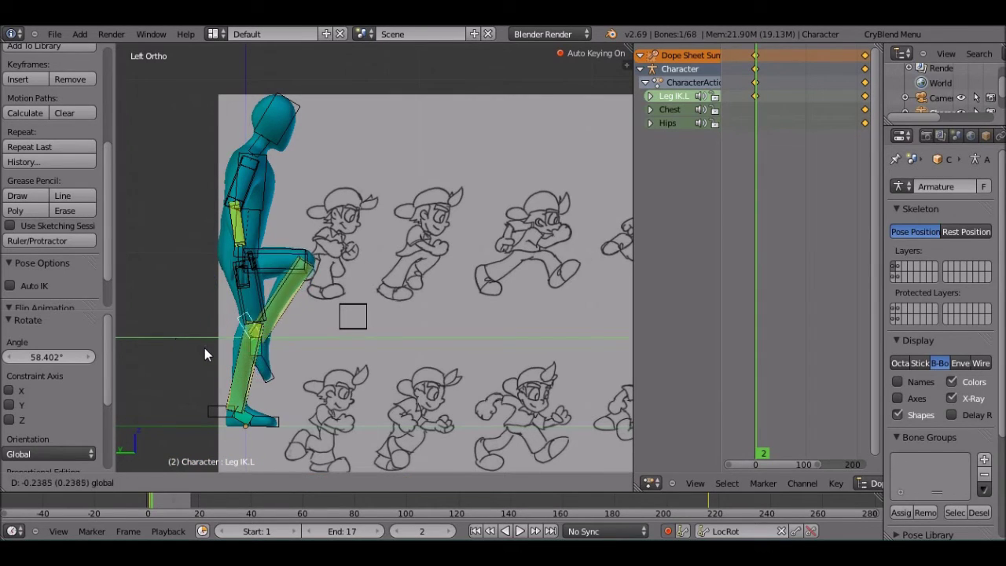
left_click(203, 355)
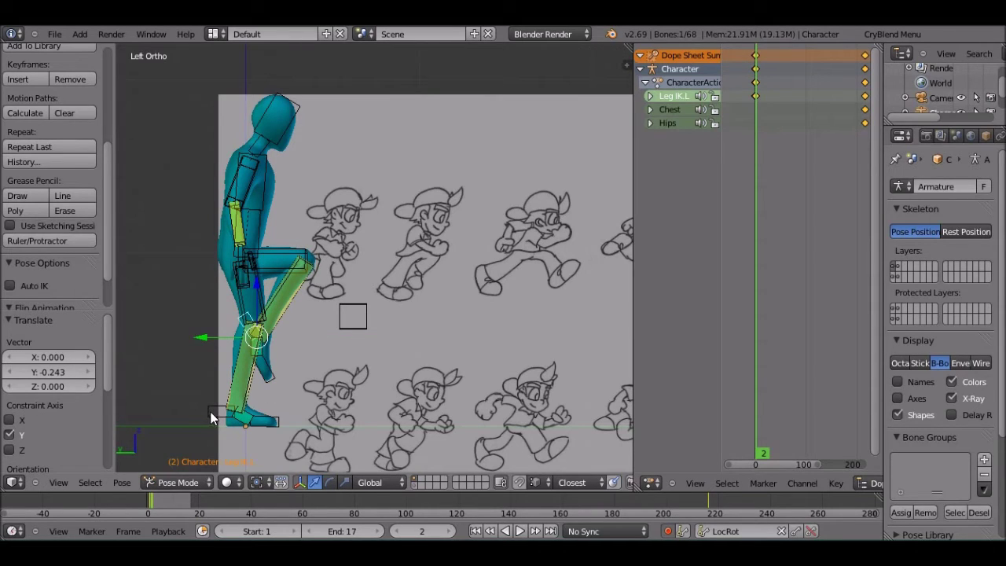
right_click(211, 411)
key("g")
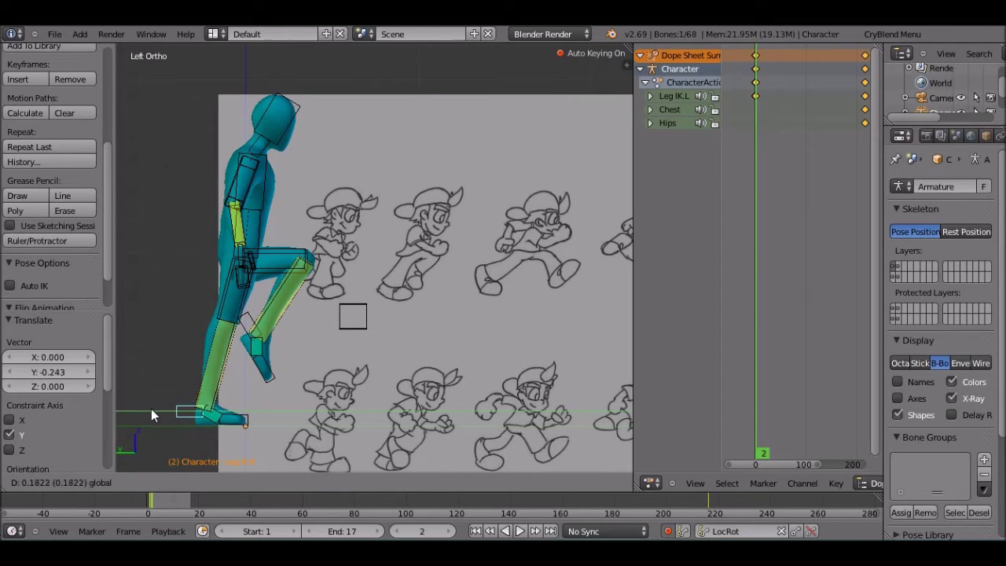
left_click(151, 409)
key("r")
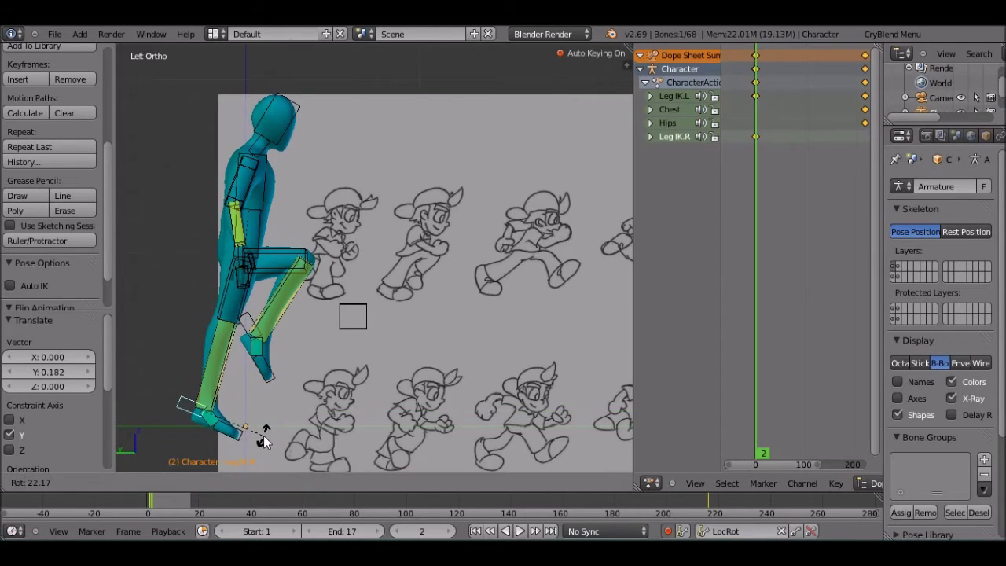
left_click(265, 434)
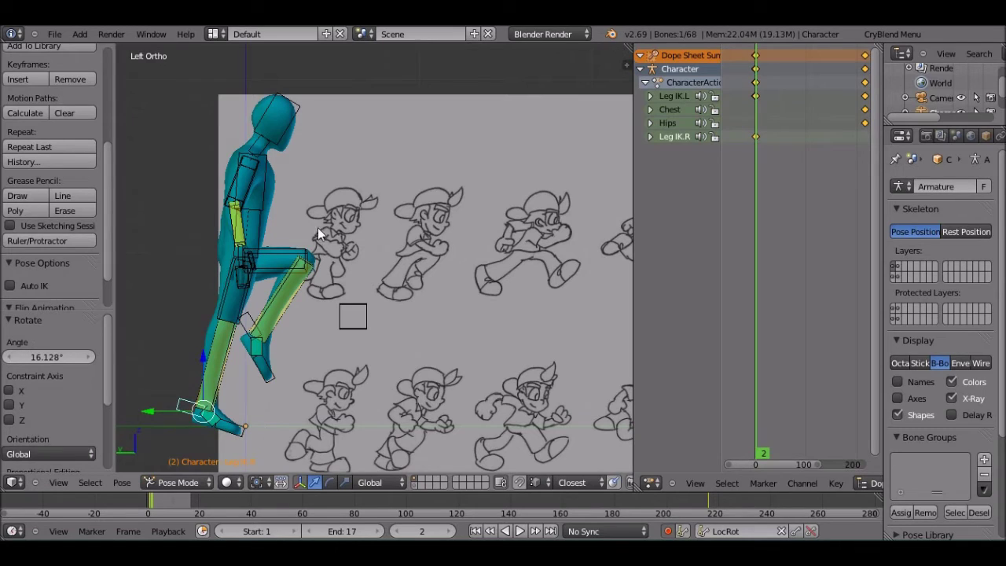
Shift the hips slightly along Y and nudge Leg IK.L 0.056 along Y.
right_click(264, 228)
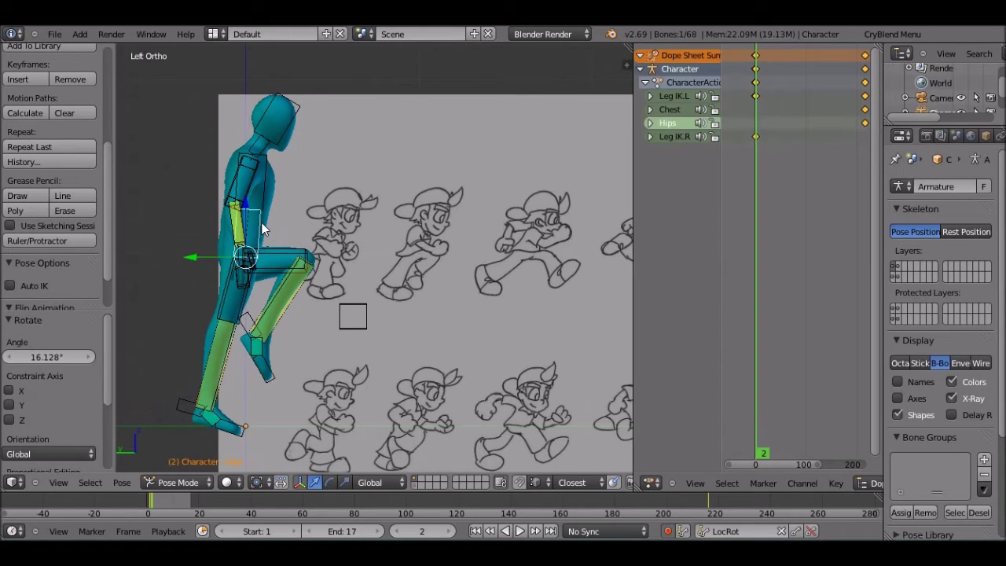
key("g")
key("y")
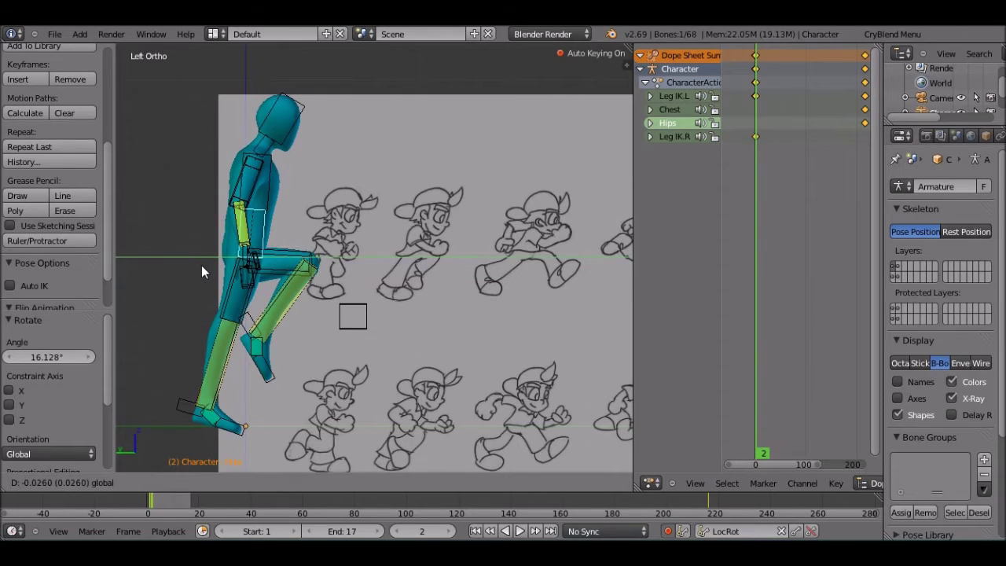
left_click(201, 266)
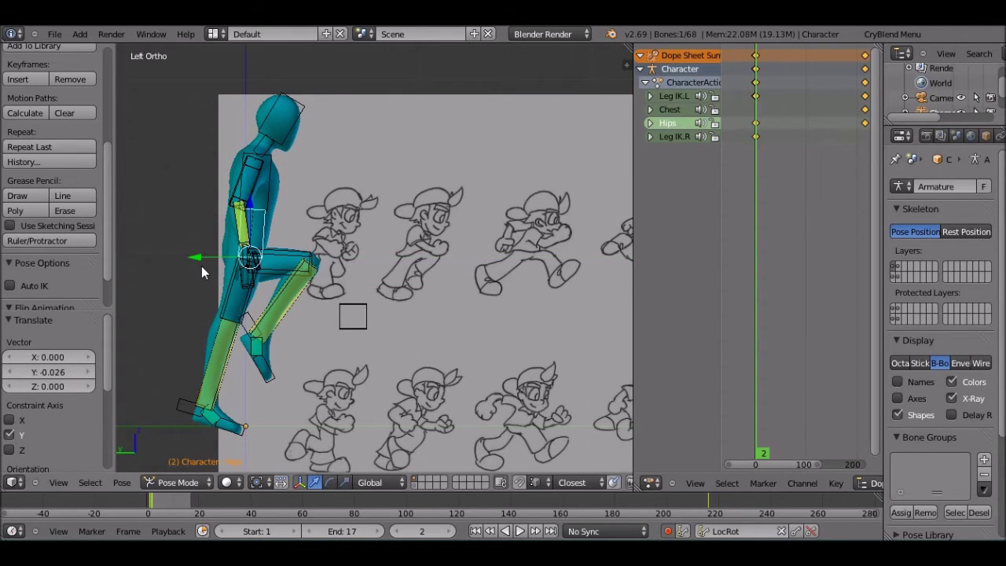
right_click(250, 334)
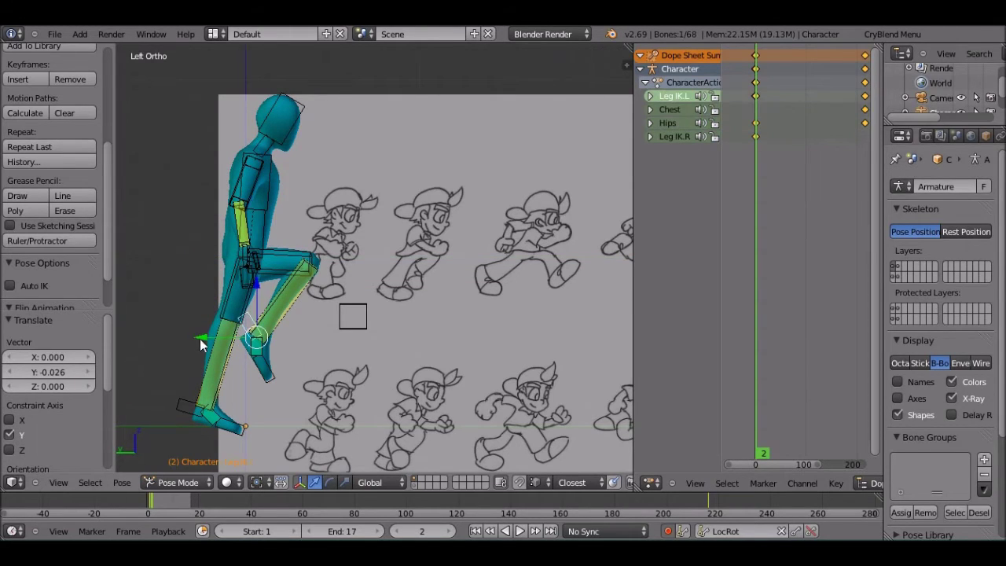
left_click_drag(201, 344, 190, 348)
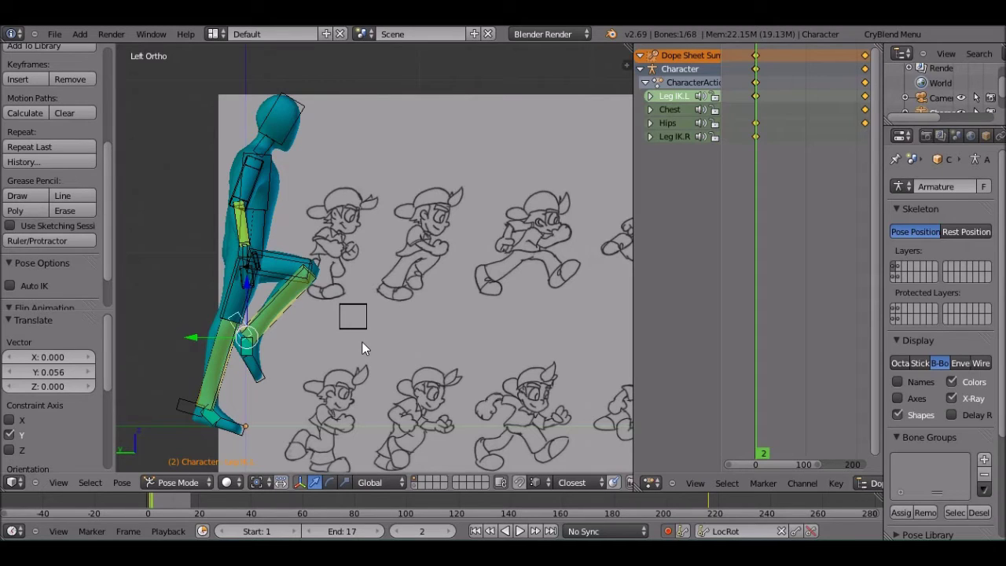
key("Right")
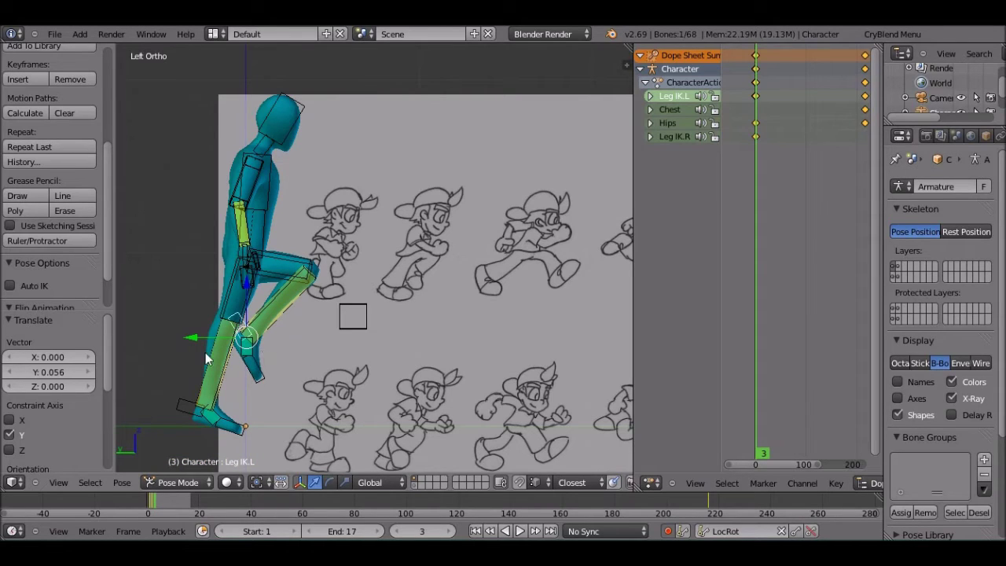
Push the front foot forward, rotate it flat, and lower it slightly.
left_click_drag(191, 339, 273, 355)
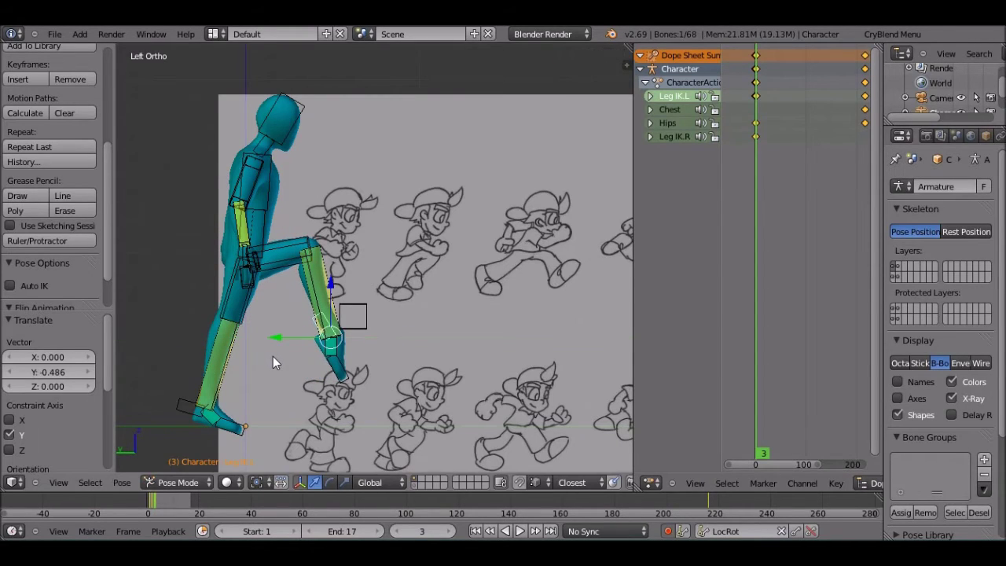
left_click_drag(280, 338, 339, 363)
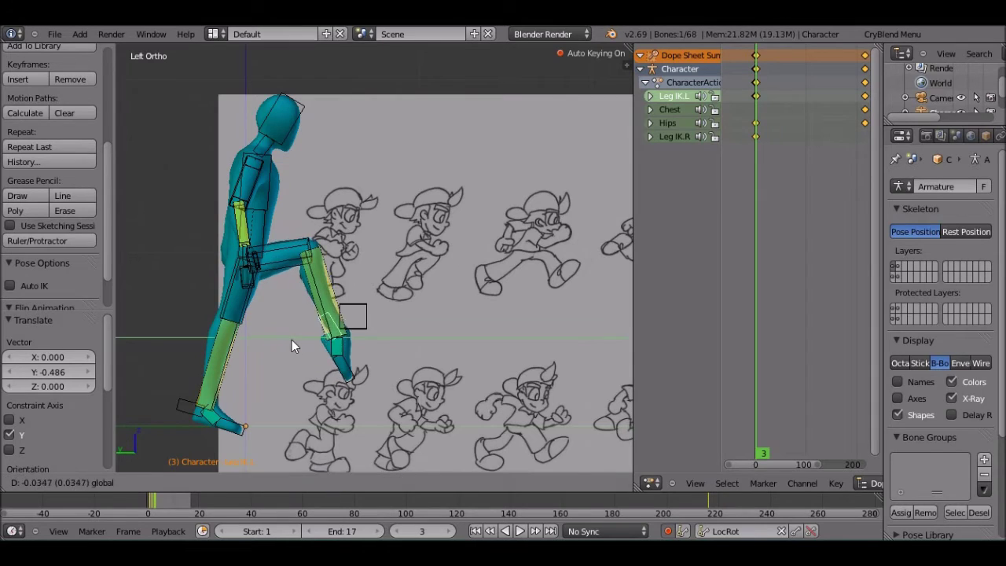
key("r")
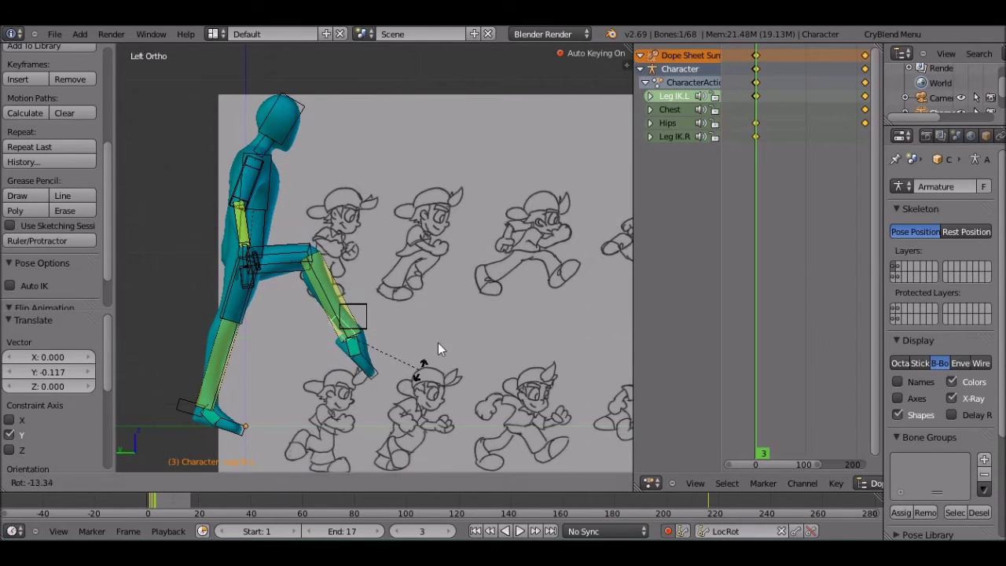
left_click(417, 257)
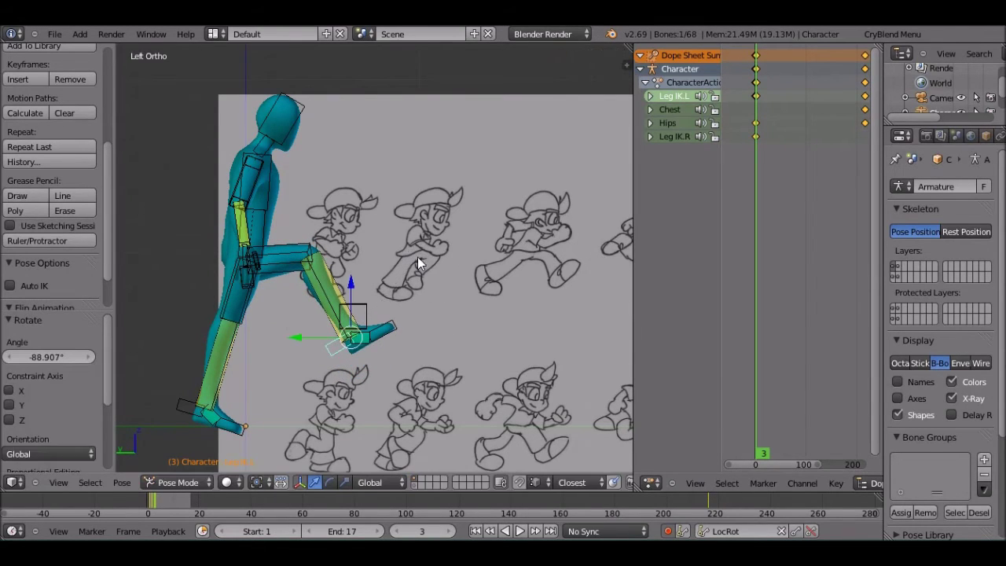
left_click_drag(351, 284, 340, 318)
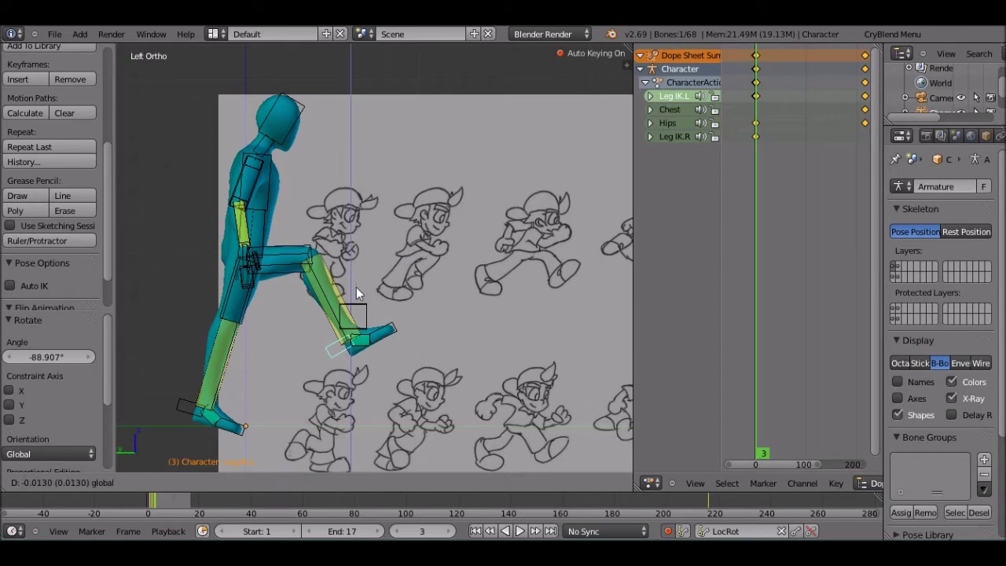
Slide the back foot Leg IK.R further behind, tilt it, and shift the hips.
right_click(177, 405)
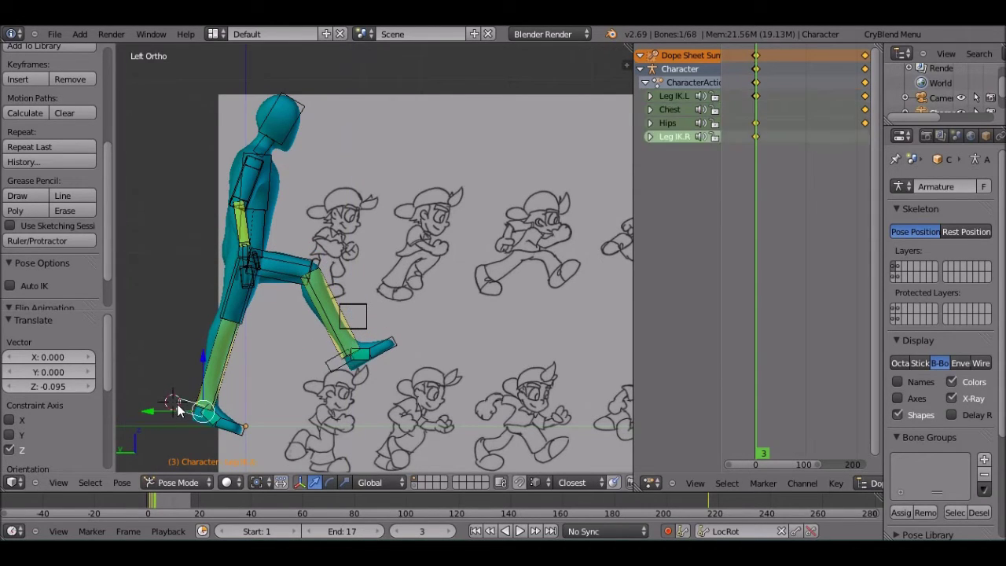
left_click_drag(155, 411, 132, 390)
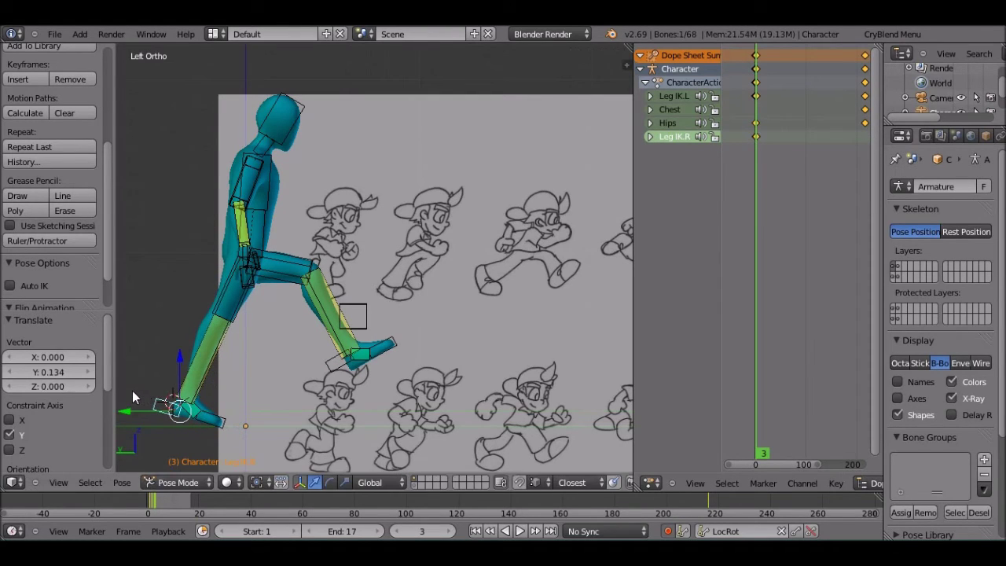
key("r")
left_click(273, 411)
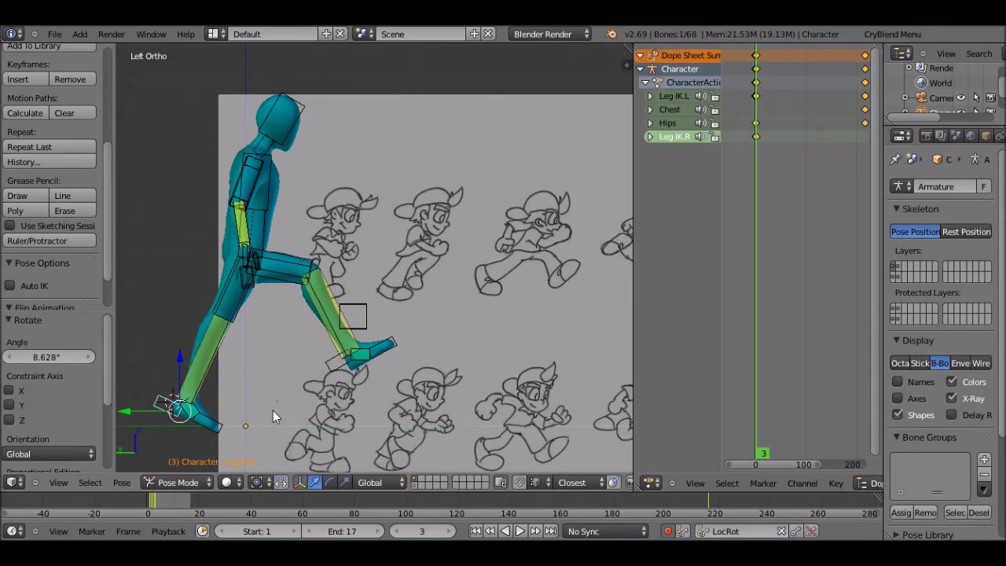
right_click(263, 223)
key("g")
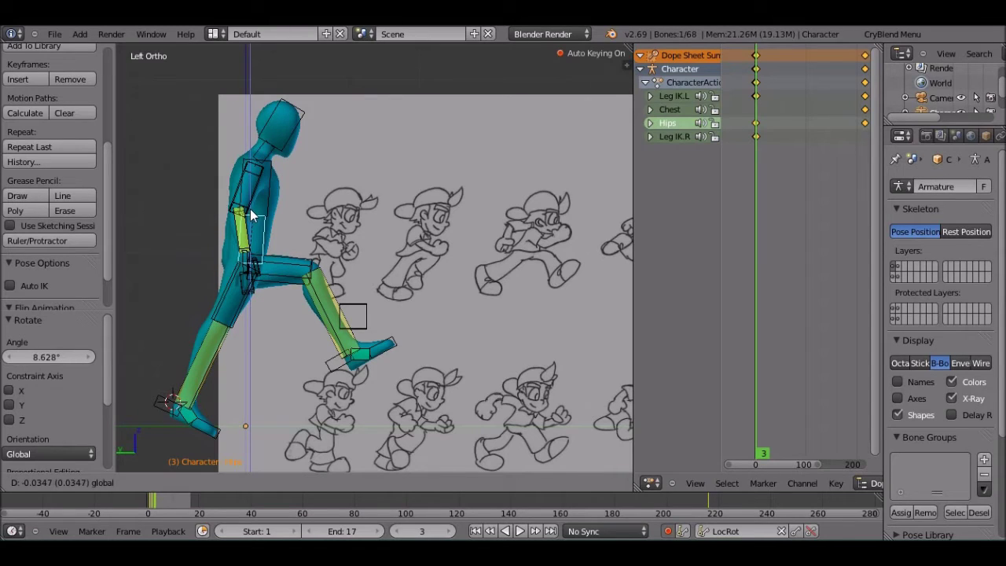
left_click(252, 216)
Refine Leg IK.R: rotate it slightly, raise it, and move it 0.056 along Y.
right_click(163, 402)
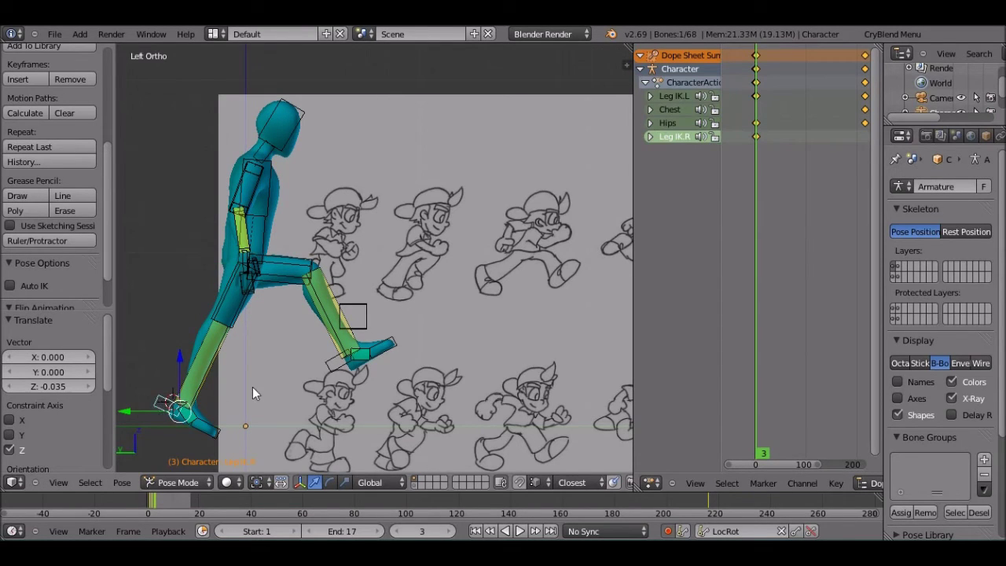
key("r")
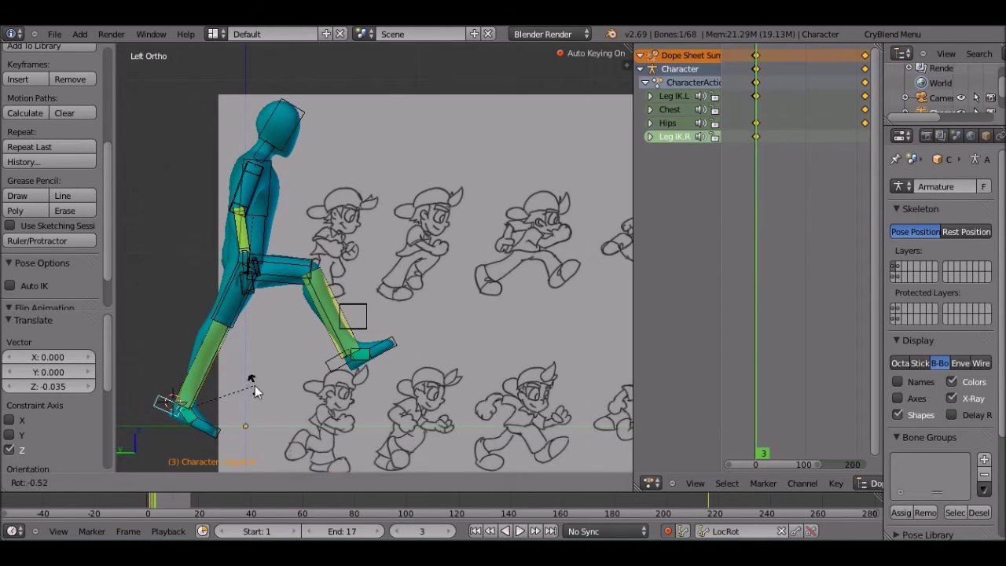
left_click(254, 391)
key("g")
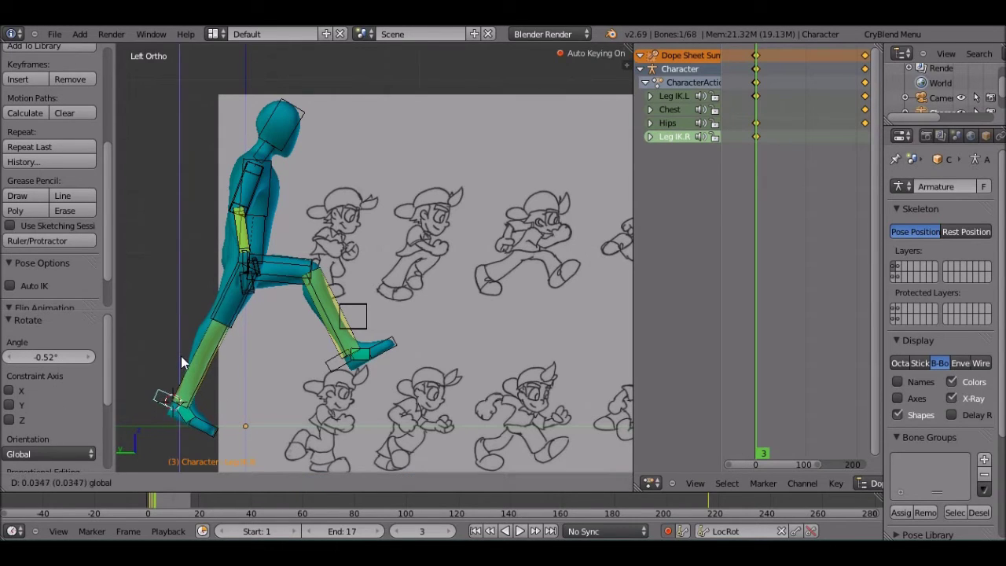
key("z")
left_click(181, 352)
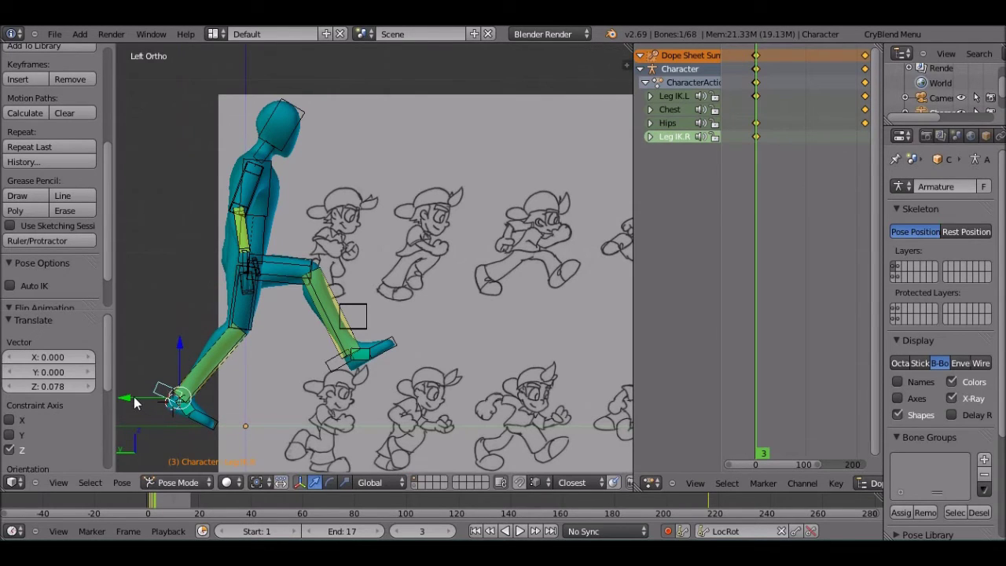
key("g")
key("y")
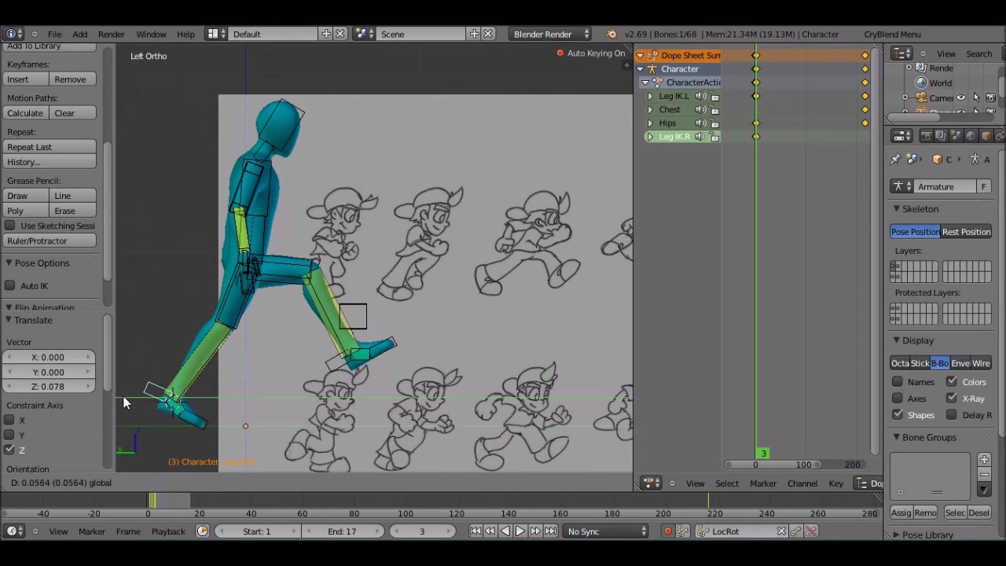
left_click(124, 401)
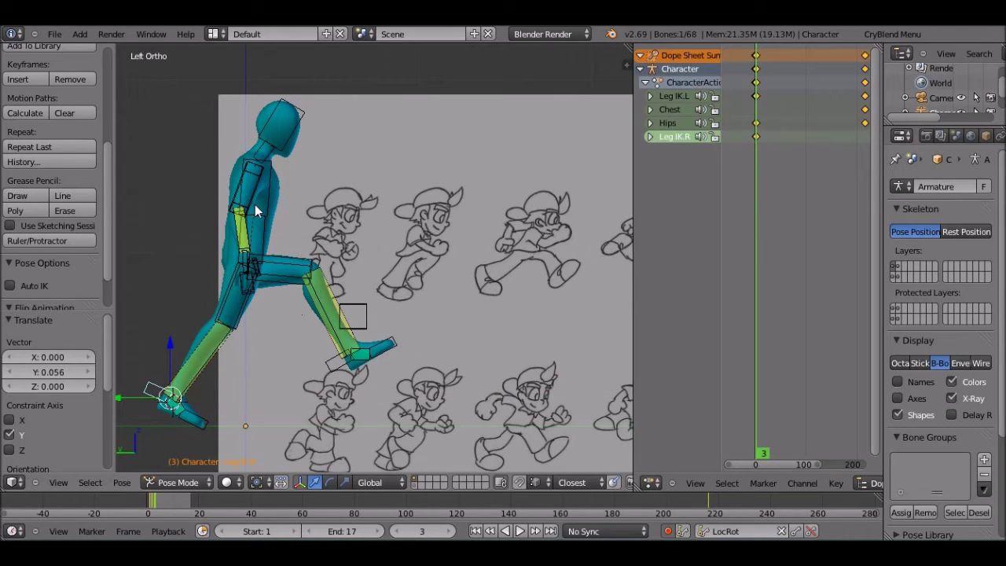
Tilt the hips forward 6.156° on the X axis.
right_click(263, 223)
key("r")
key("x")
left_click(395, 261)
Slide the reference sketch sheet left to X offset 0.960 and advance to frame 4.
scroll(395, 261, "up", 2, "ctrl")
scroll(396, 261, "down", 2, "ctrl")
scroll(395, 260, "down", 6, "ctrl")
scroll(395, 261, "down", 1, "ctrl")
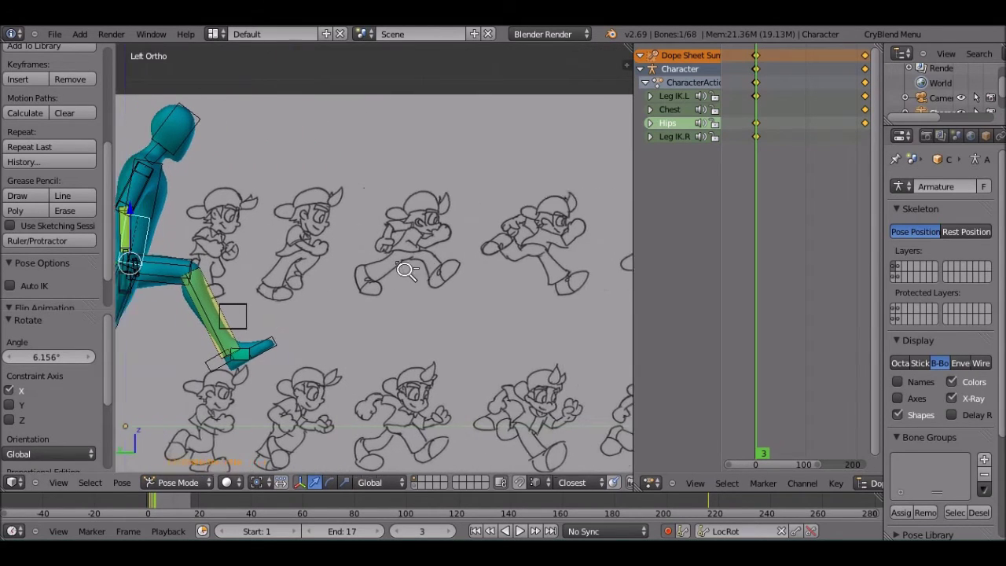
scroll(400, 265, "up", 6, "ctrl")
scroll(406, 270, "down", 1, "ctrl")
scroll(406, 270, "up", 1, "ctrl")
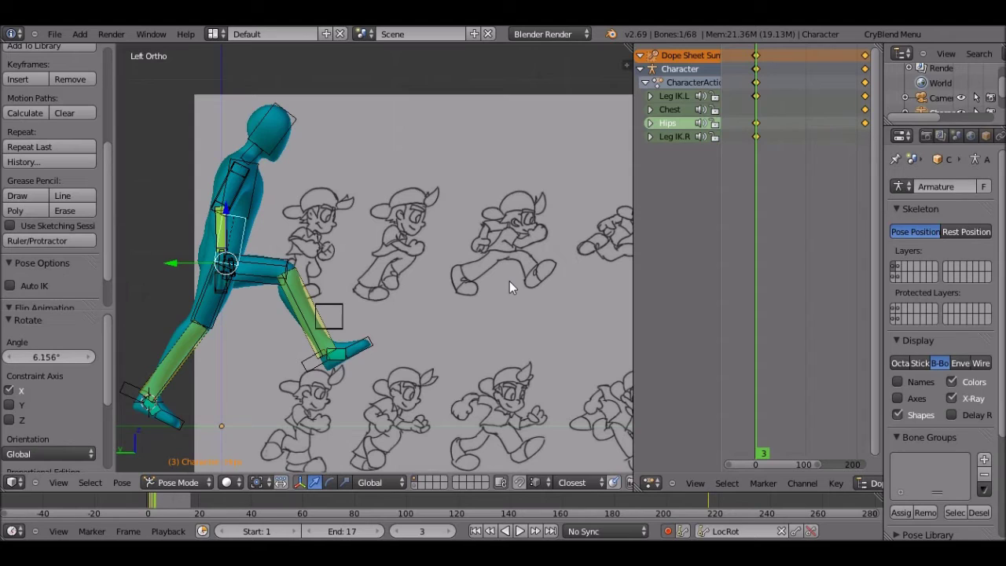
left_click(459, 250)
key("n")
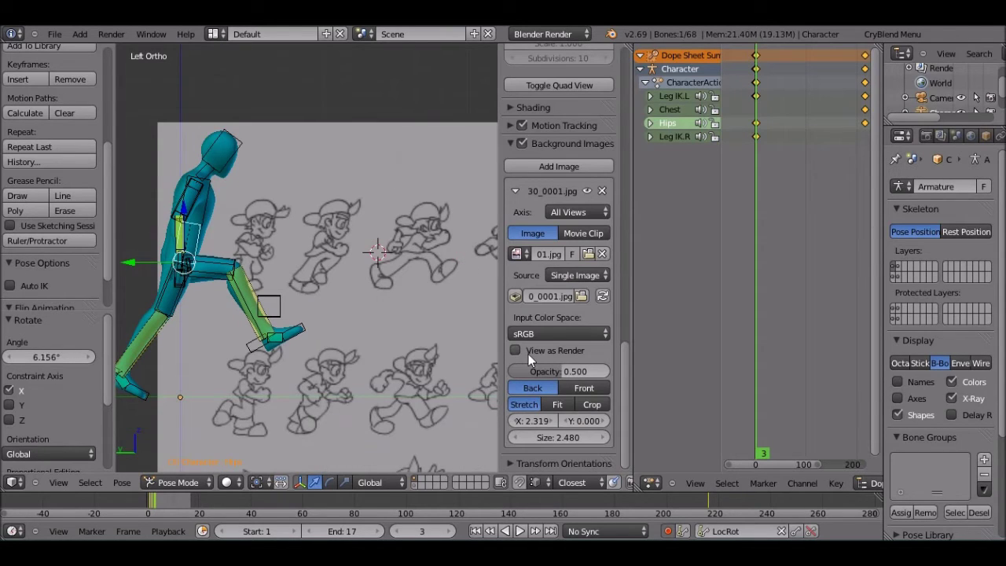
left_click_drag(540, 420, 534, 426)
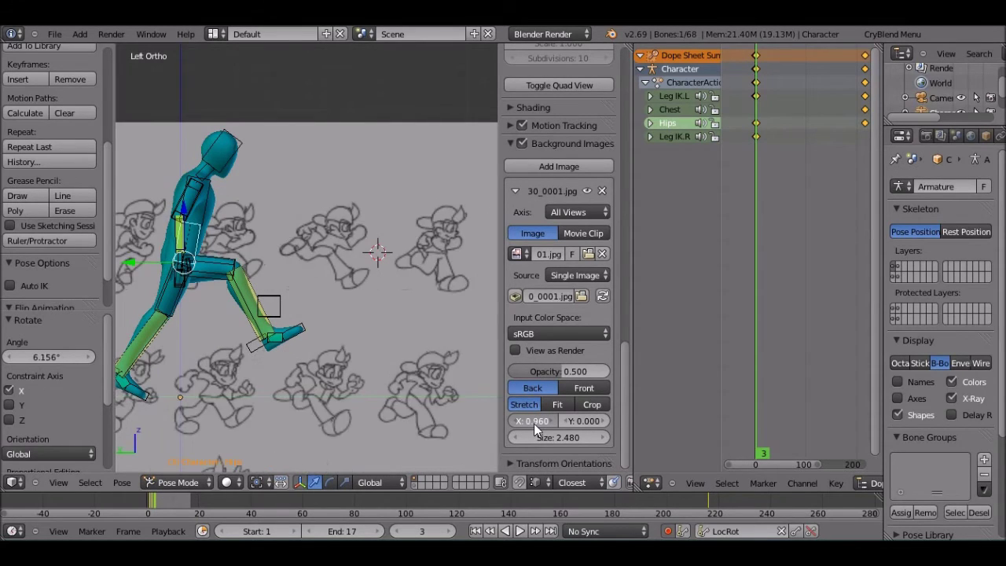
key("n")
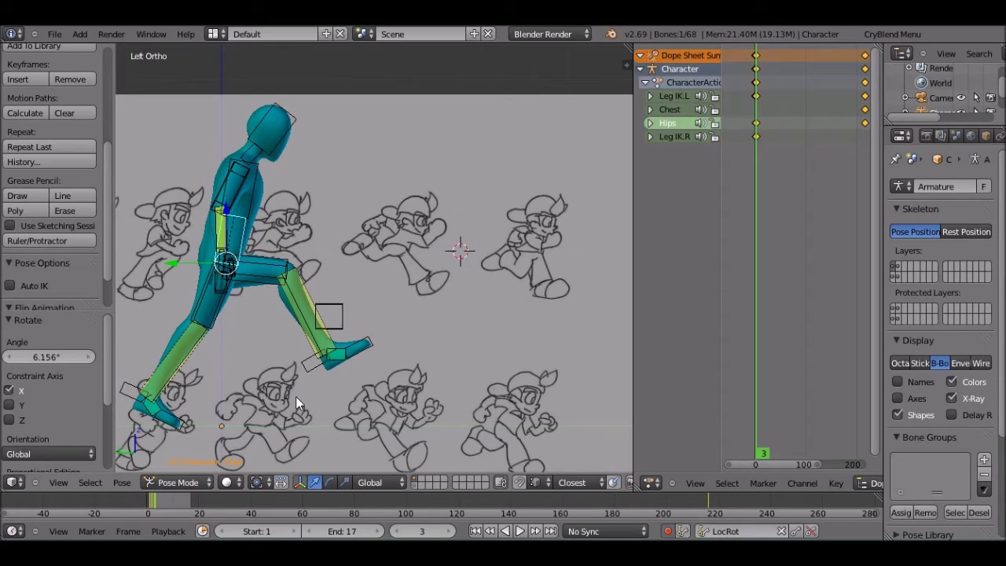
key("Right")
right_click(310, 361)
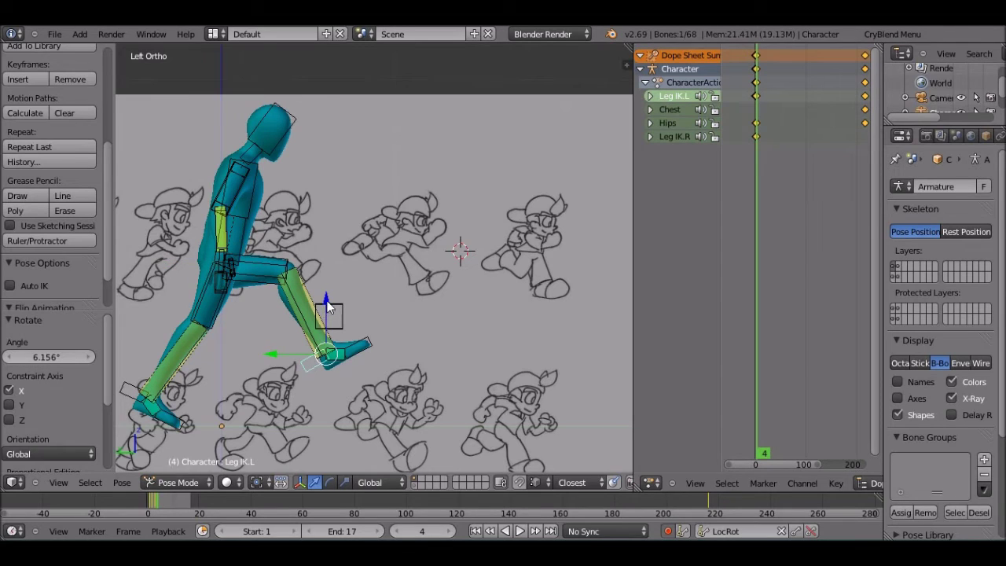
Lower the front foot to the ground and raise the right foot behind the body.
mouse_move(326, 303)
left_mouse_down()
mouse_move(323, 358)
mouse_move(312, 347)
left_mouse_up()
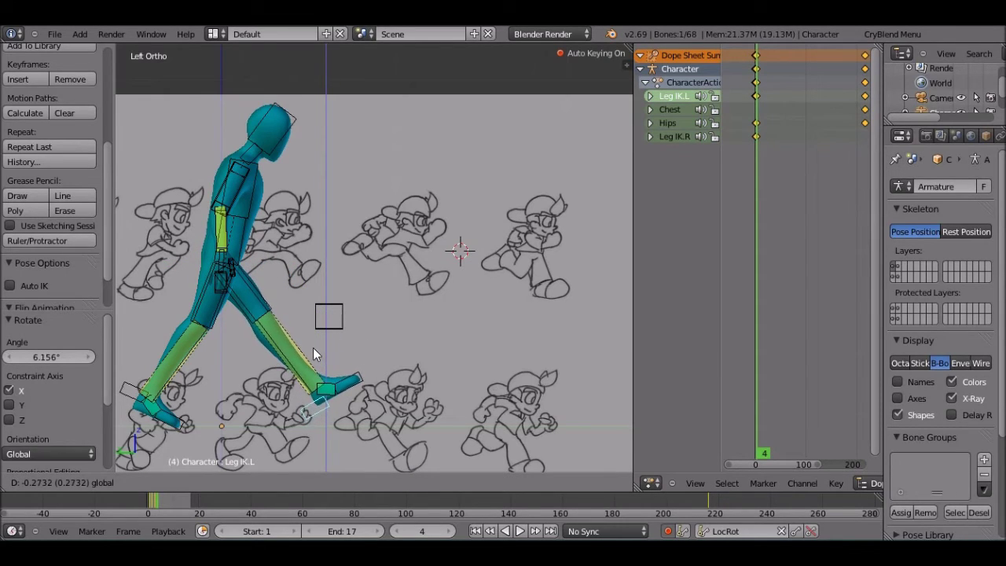
left_click_drag(312, 347, 312, 350)
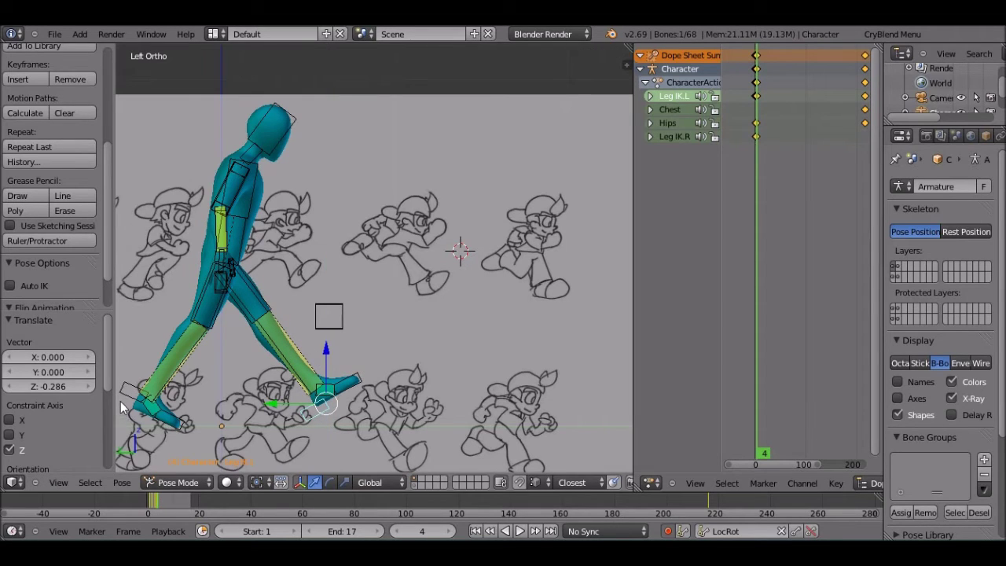
left_click(121, 386)
right_click(126, 393)
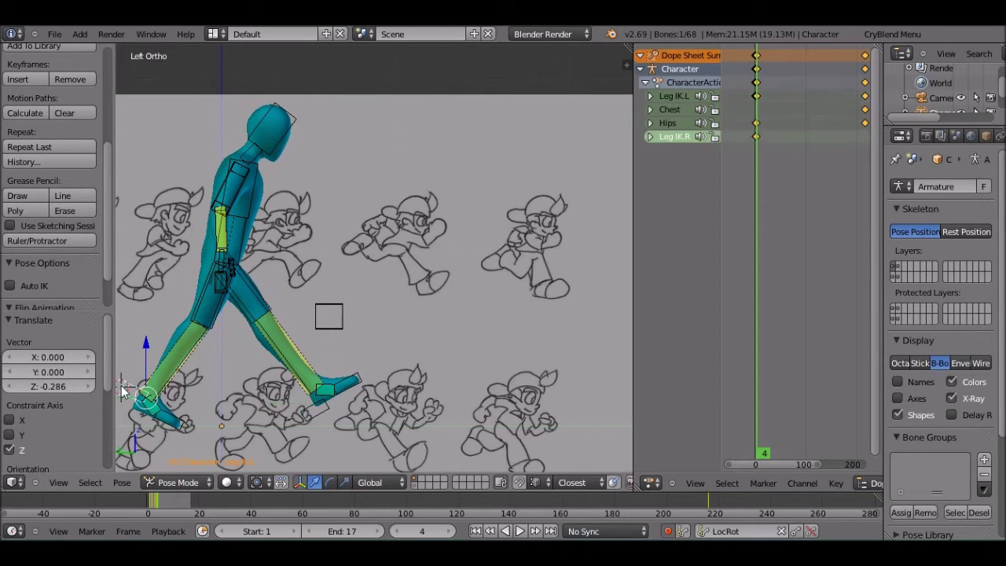
left_click_drag(140, 358, 134, 292)
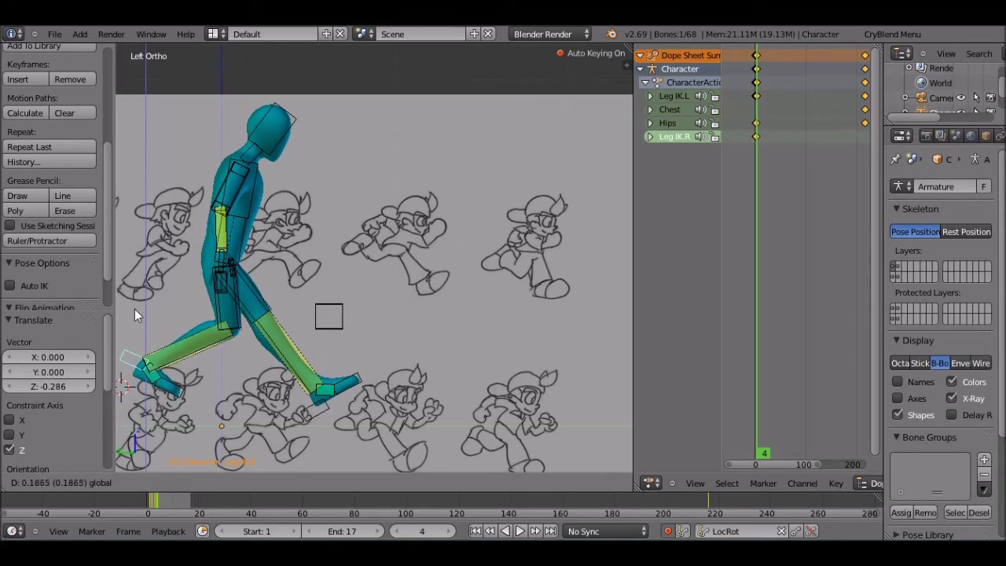
left_click_drag(134, 292, 134, 334)
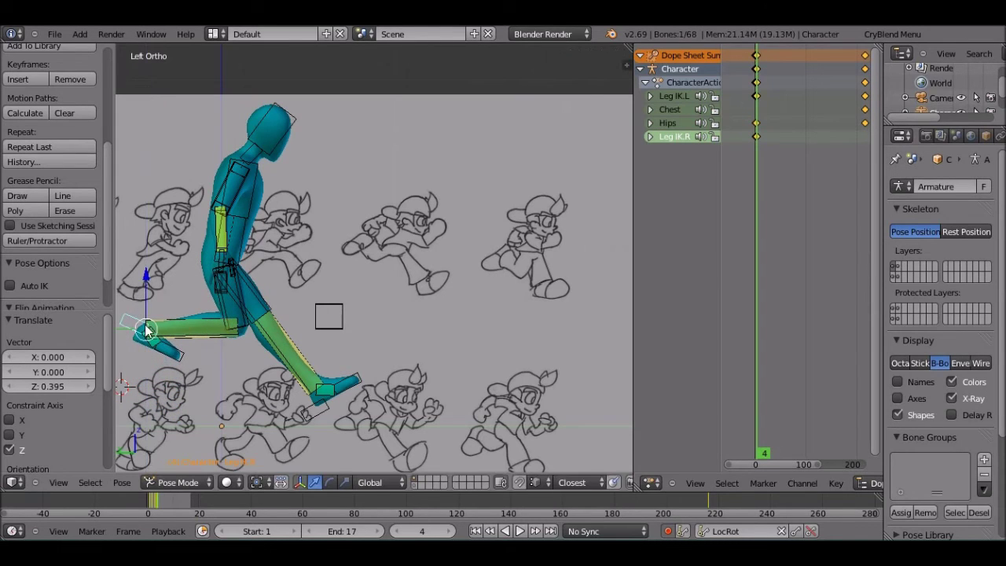
scroll(132, 330, "down", 5)
scroll(131, 330, "up", 7)
scroll(131, 330, "down", 6)
scroll(131, 330, "up", 2)
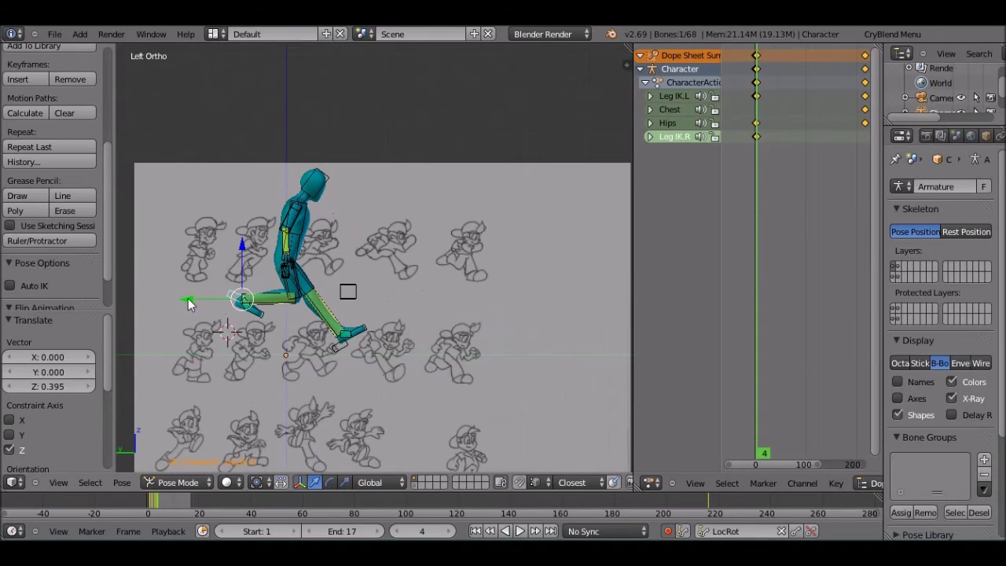
left_click_drag(188, 299, 168, 299)
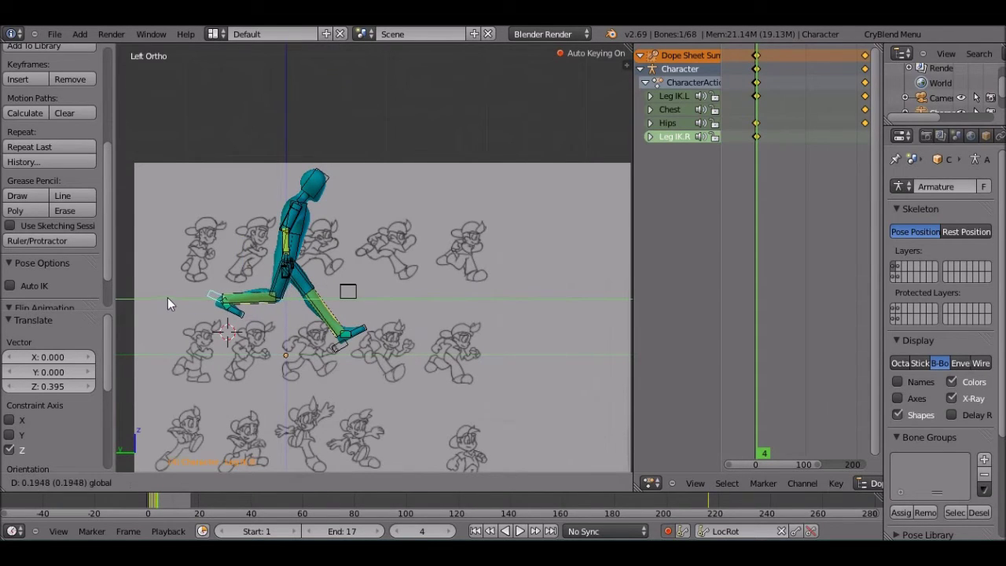
left_click_drag(167, 296, 163, 296)
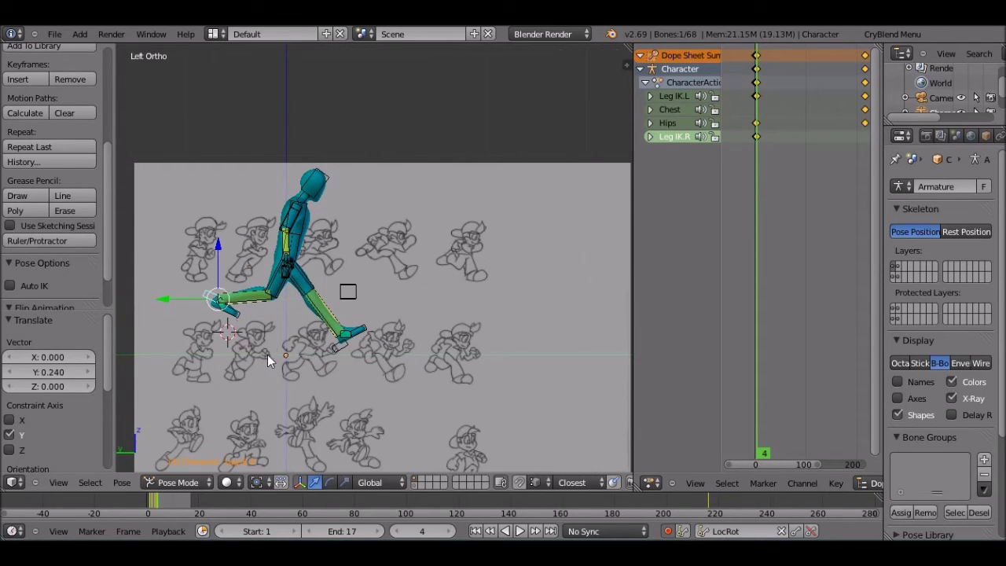
Tilt the right foot around X and fine-tune its height with a smaller tilt.
key("r")
key("x")
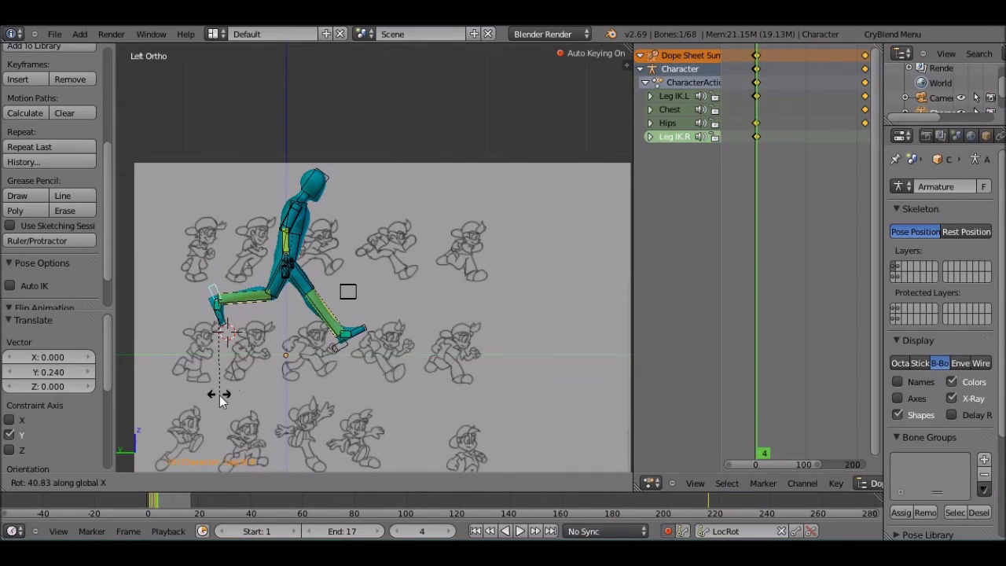
left_click(218, 395)
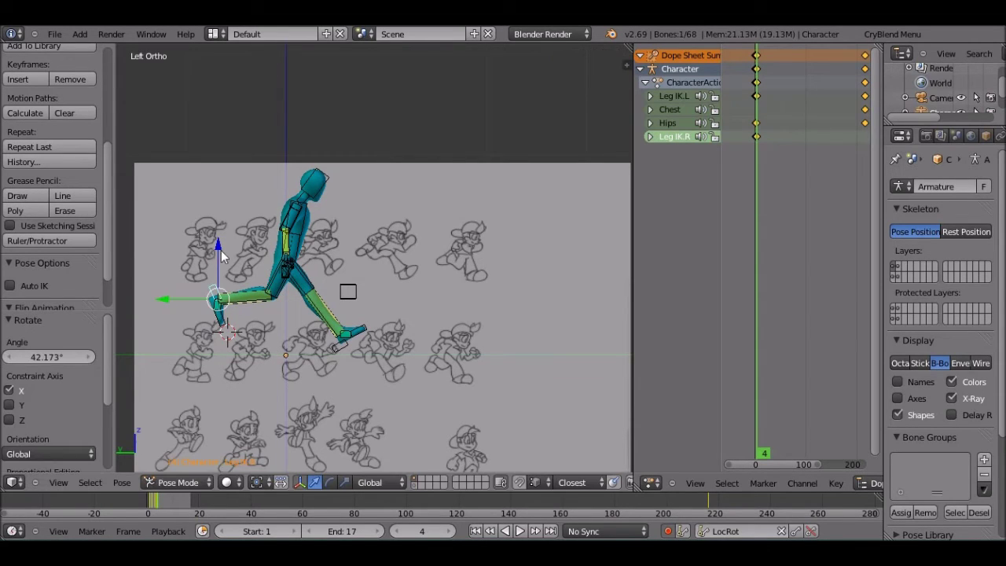
key("g")
key("z")
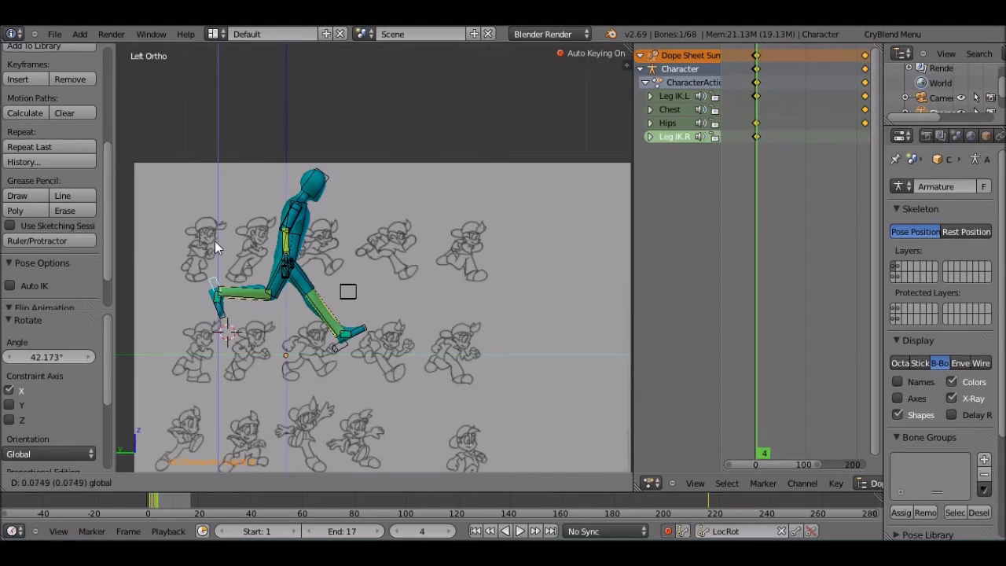
left_click(214, 241)
key("r")
key("x")
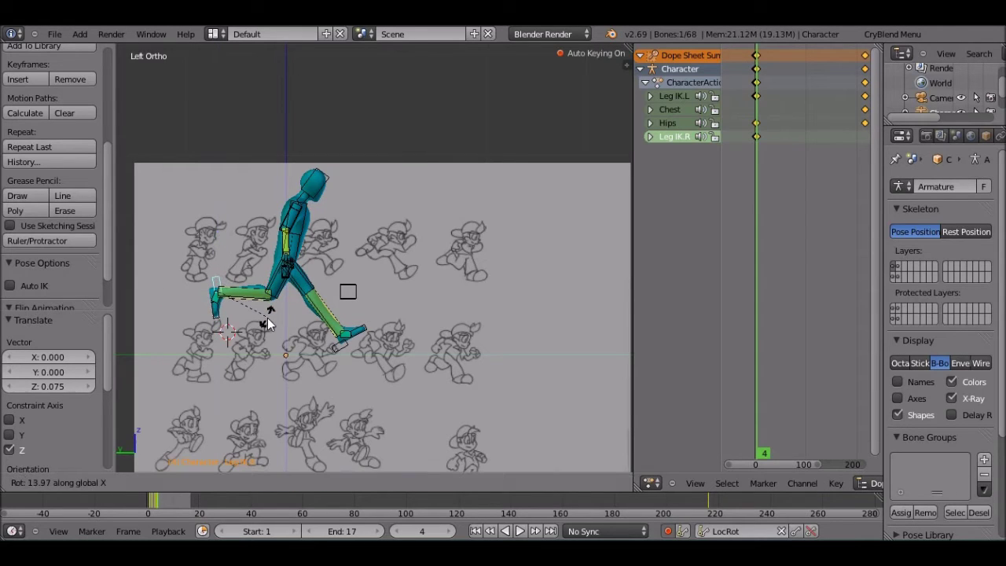
left_click(267, 322)
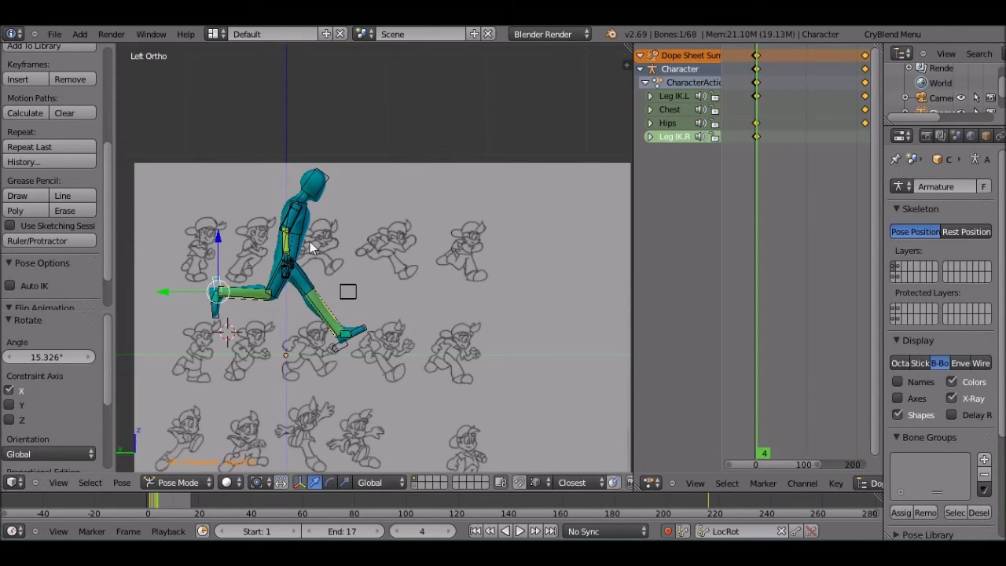
Raise Leg IK.R further along Z and shift it 0.097 back along Y.
right_click(301, 245)
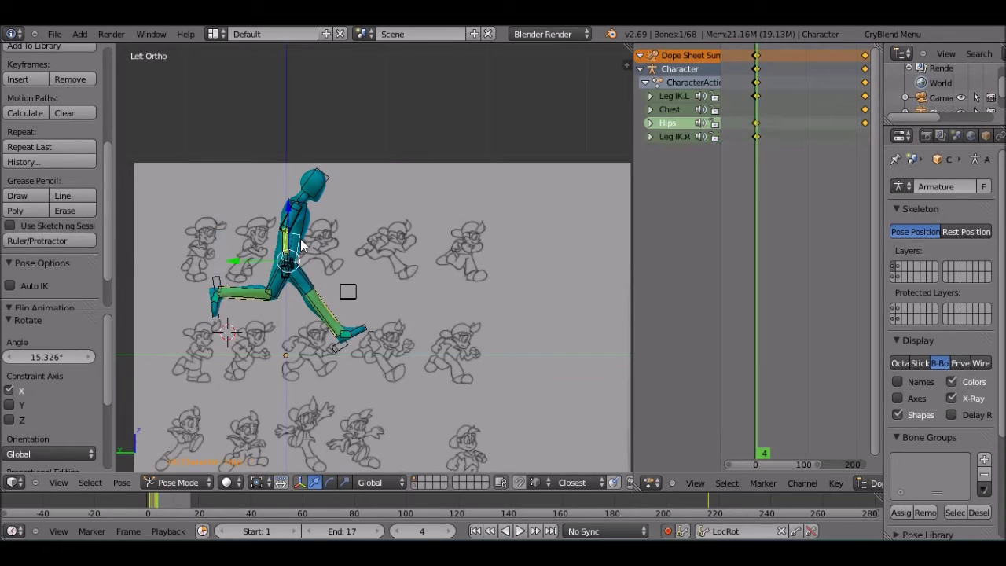
right_click(224, 288)
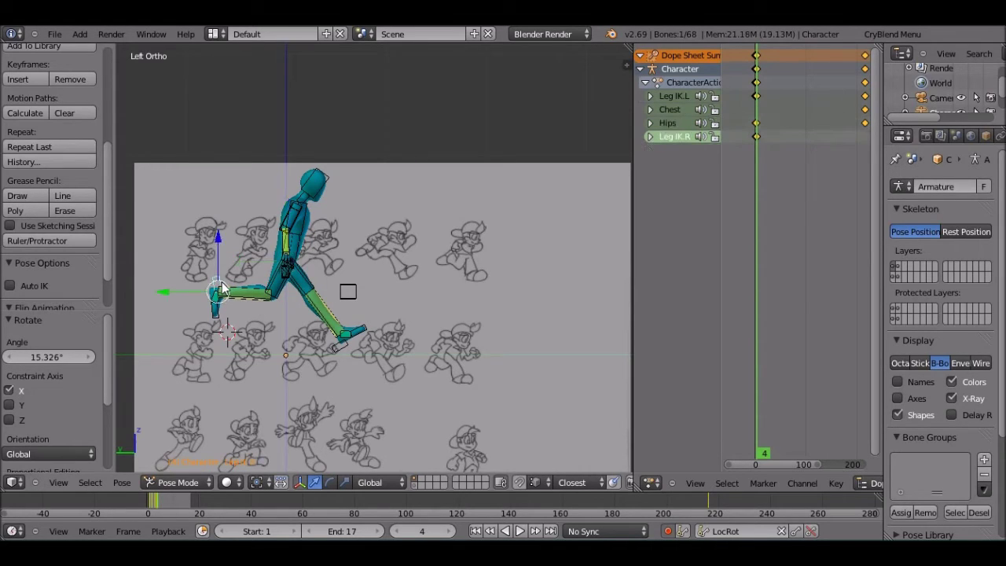
key("g")
key("z")
left_click(212, 241)
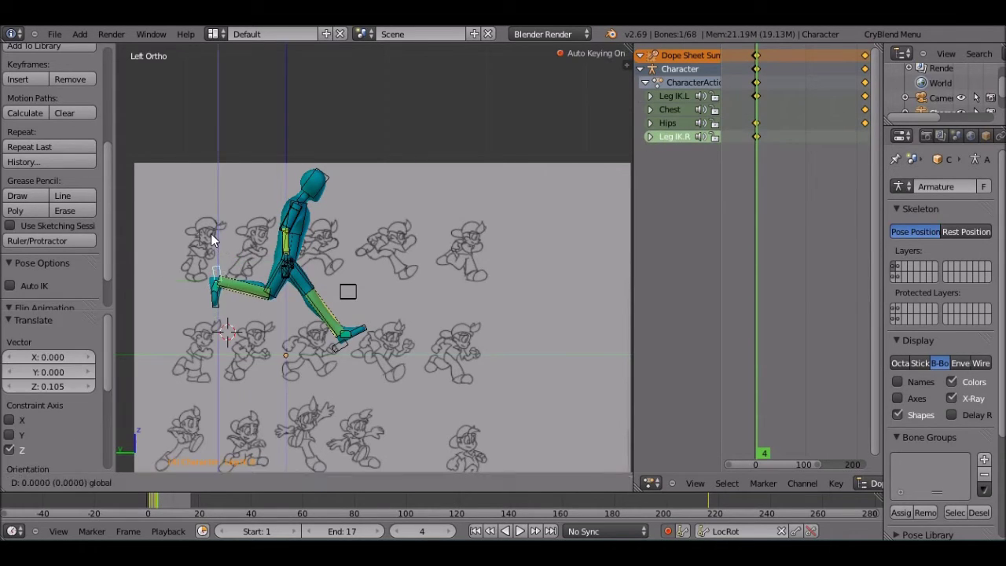
key("g")
key("y")
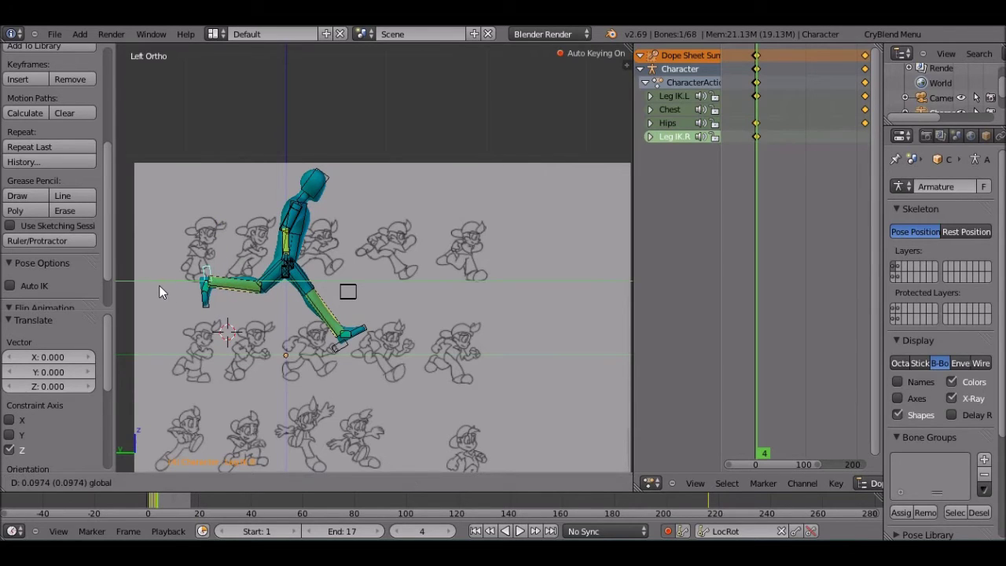
left_click(158, 286)
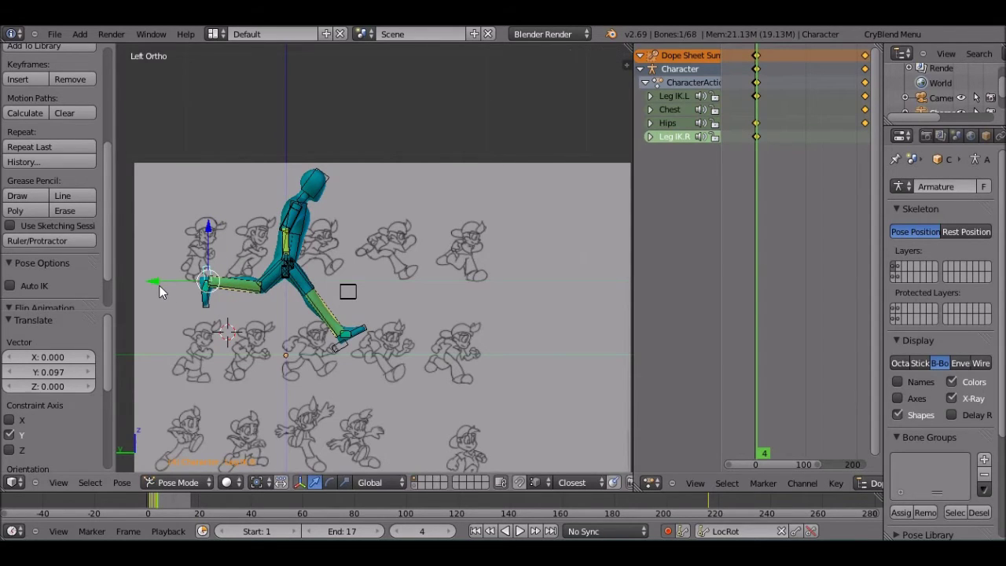
Tilt the hips 6.302° forward on X, then advance to frame 5.
right_click(301, 240)
key("r")
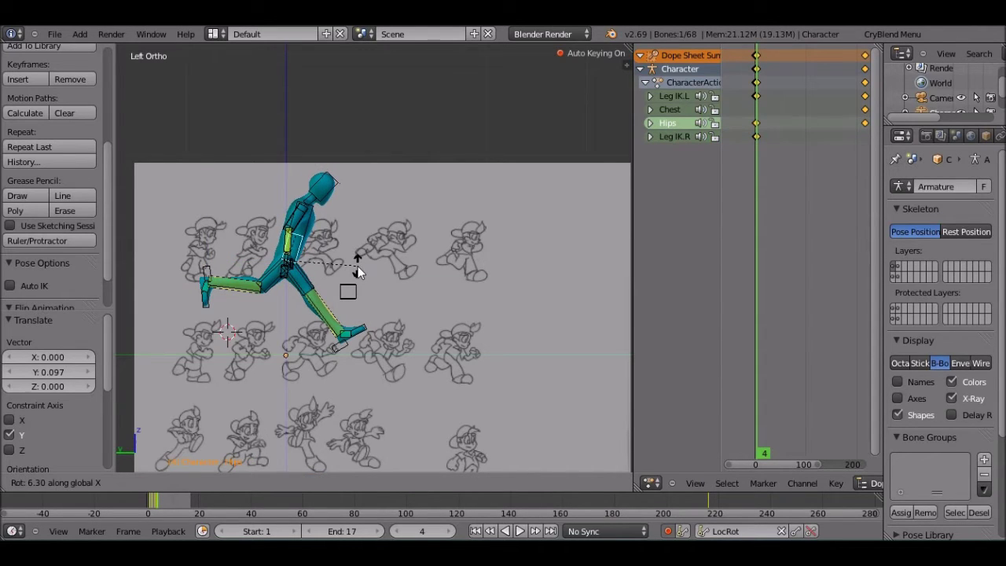
left_click(357, 266)
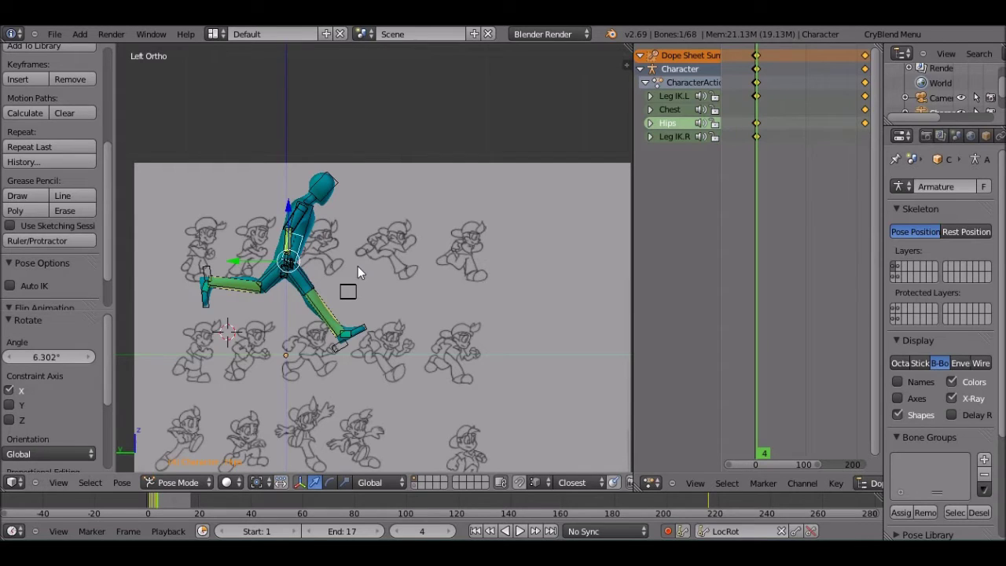
key("Right")
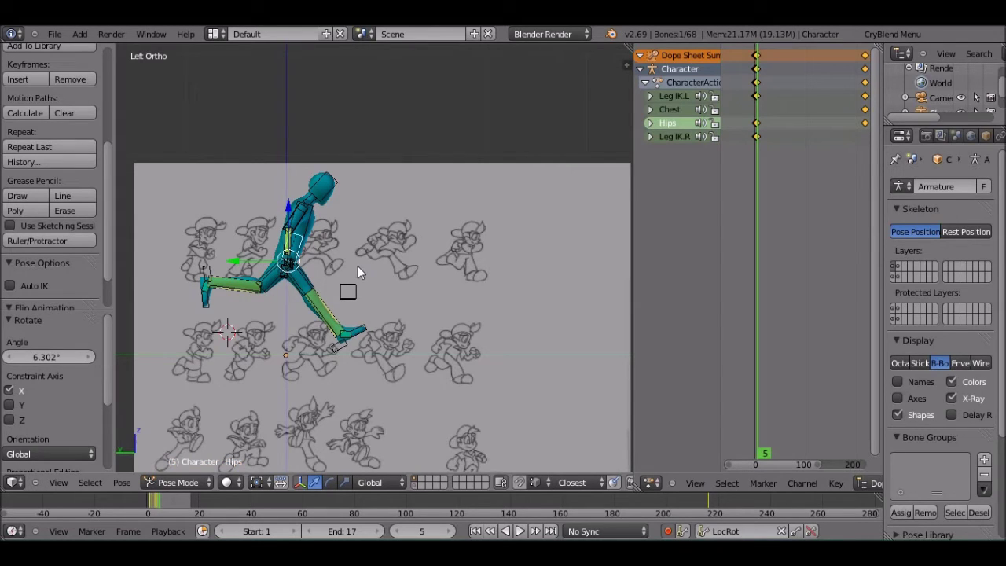
Move the right foot forward, raise it slightly and tilt its toes downward.
right_click(210, 277)
left_click_drag(155, 285, 178, 288)
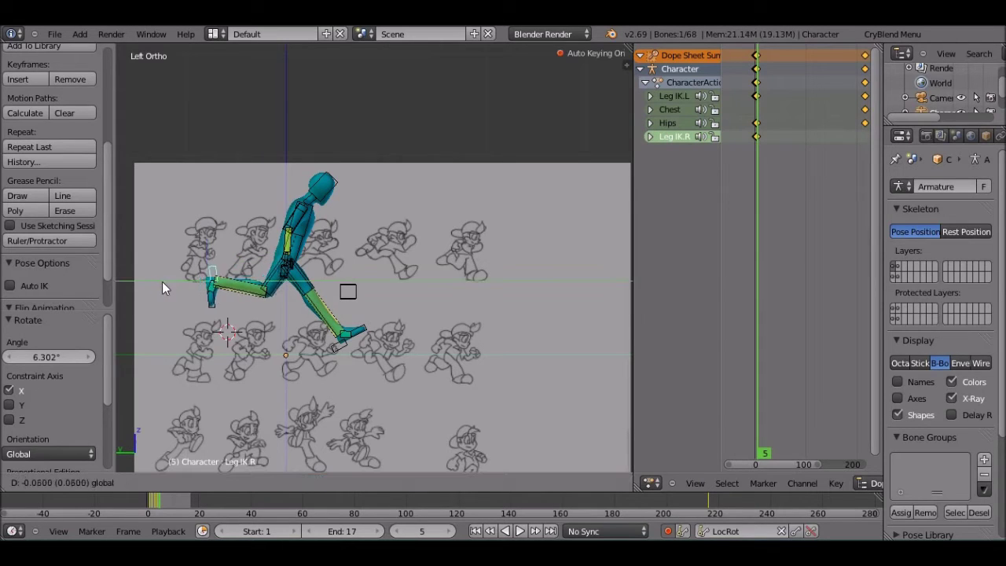
left_click(177, 281)
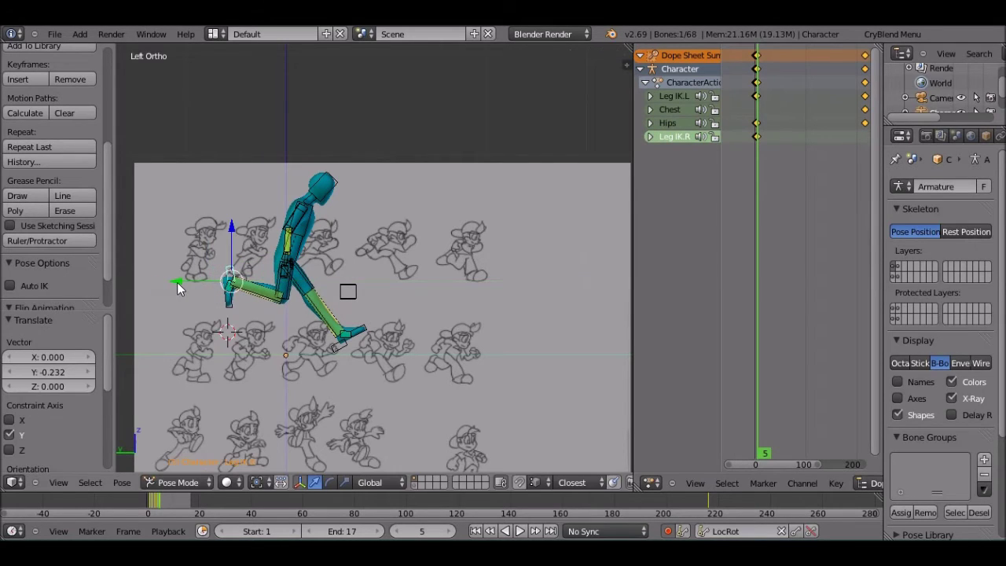
left_click_drag(233, 228, 234, 220)
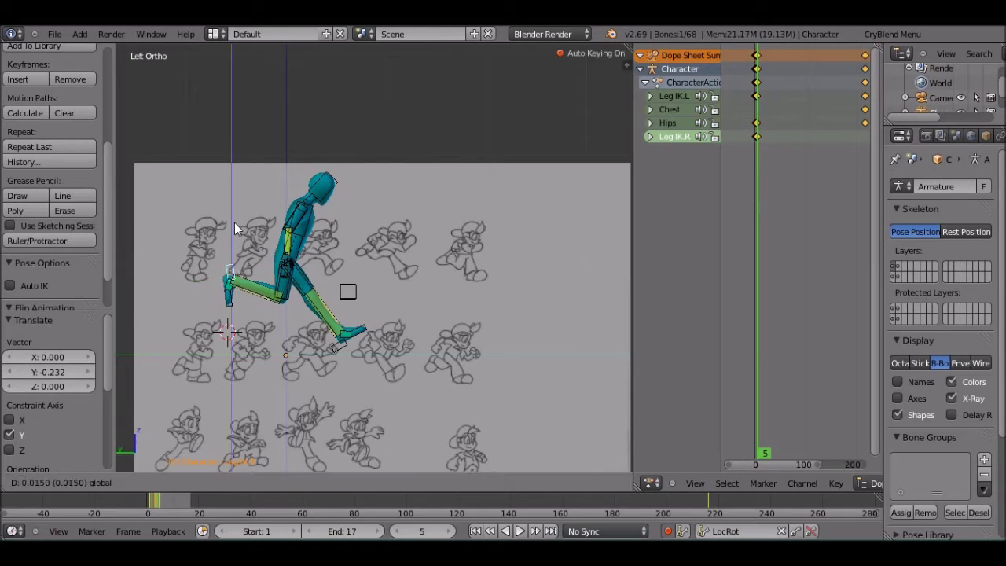
key("r")
key("x")
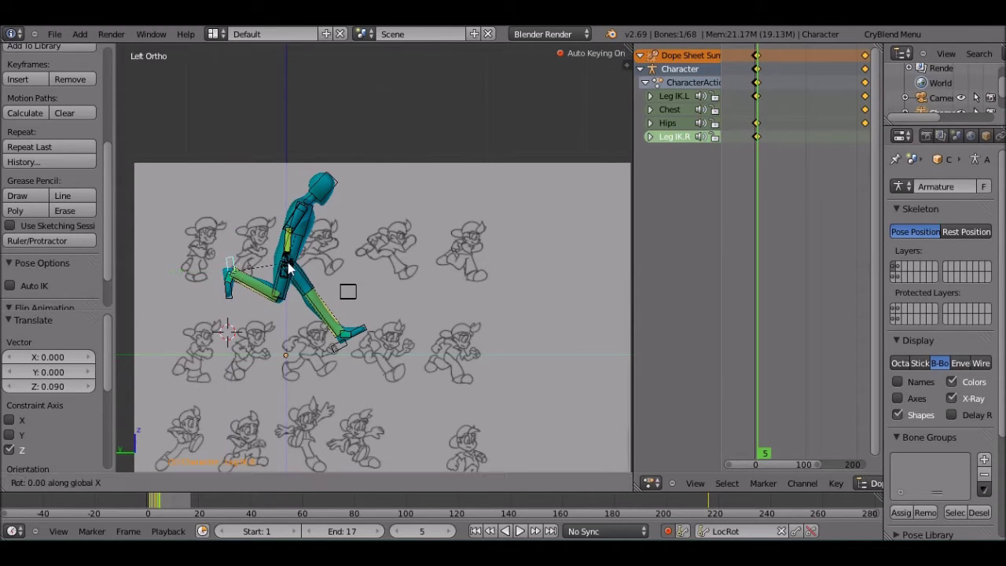
left_click(287, 293)
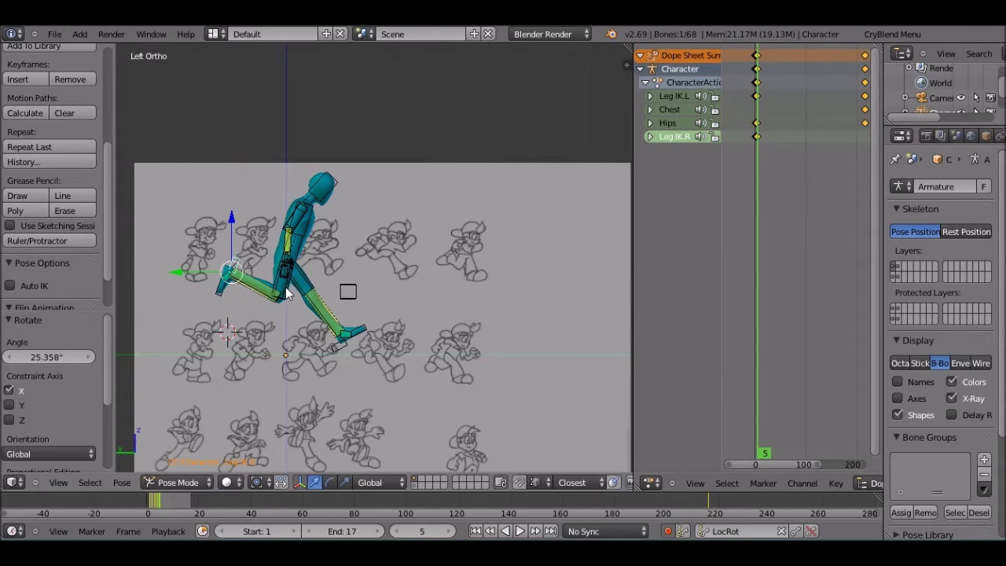
Slide the left foot back under the body and lean the hips back -6.252°.
right_click(337, 348)
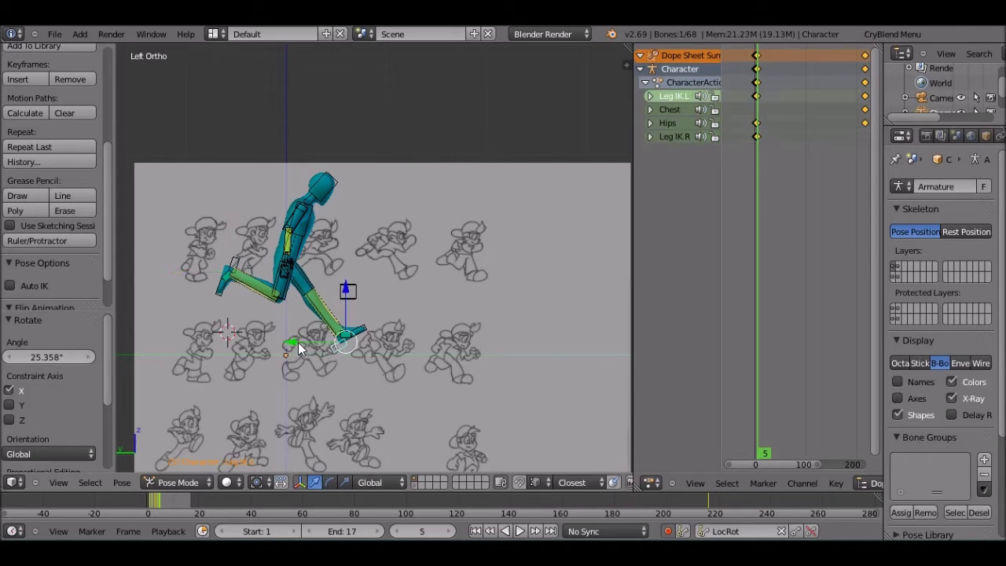
key("g")
key("y")
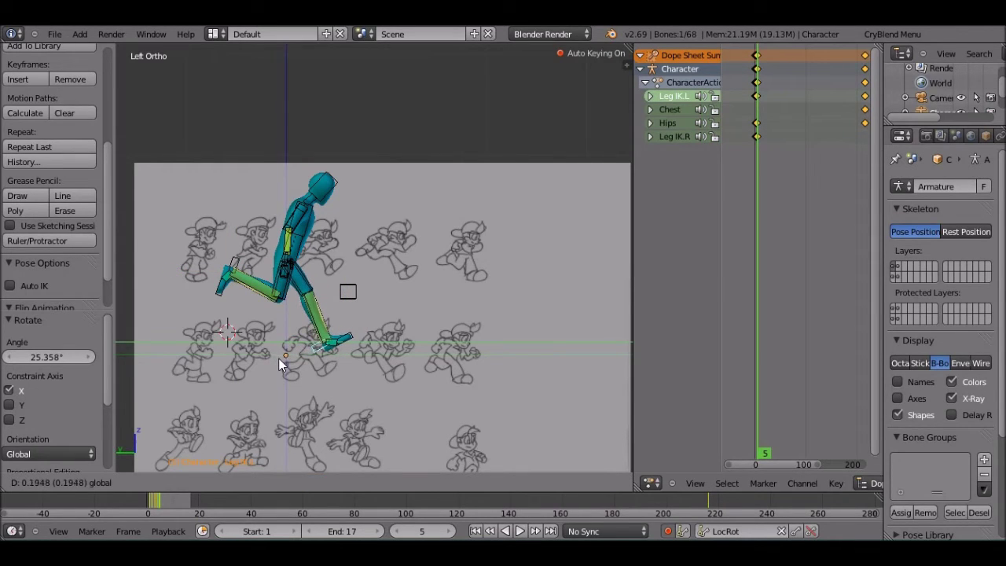
left_click(278, 357)
right_click(305, 250)
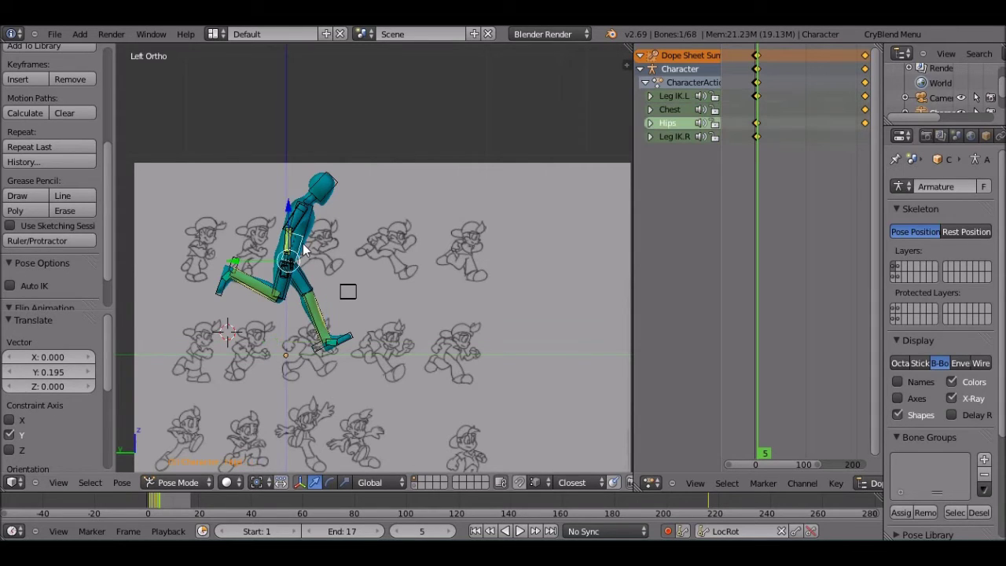
key("r")
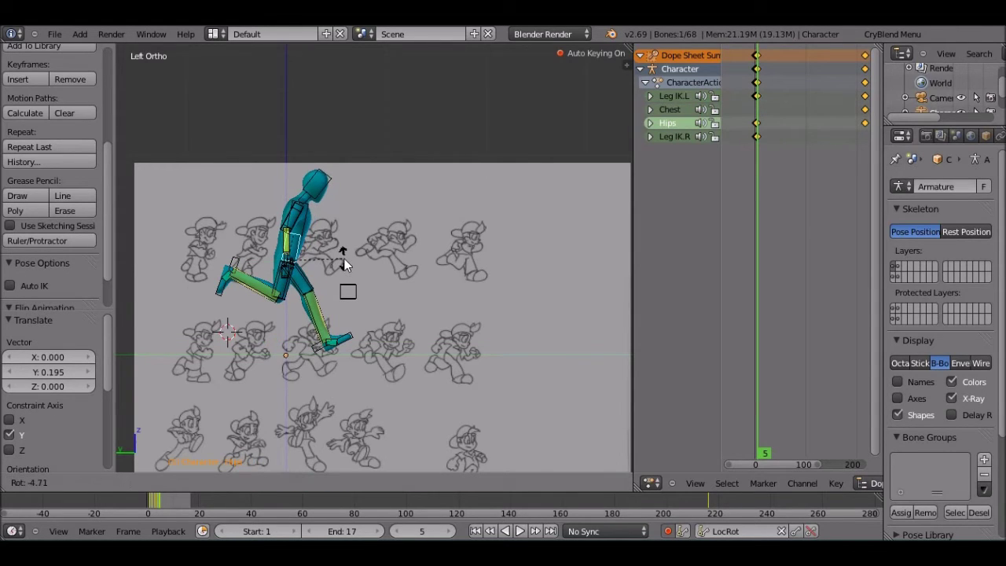
left_click(345, 257)
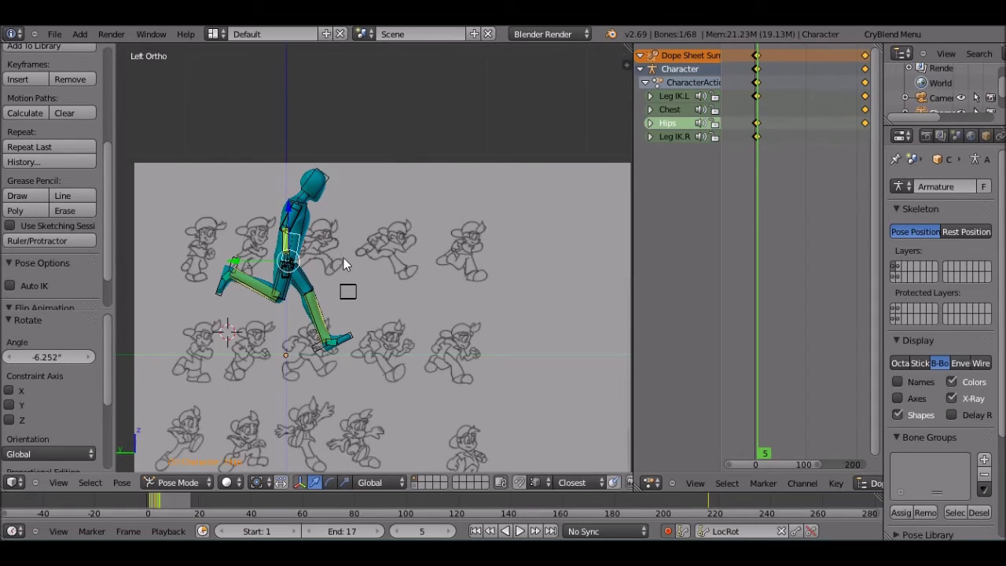
Nudge Leg IK.L 0.037 along Y and lower it slightly.
right_click(314, 345)
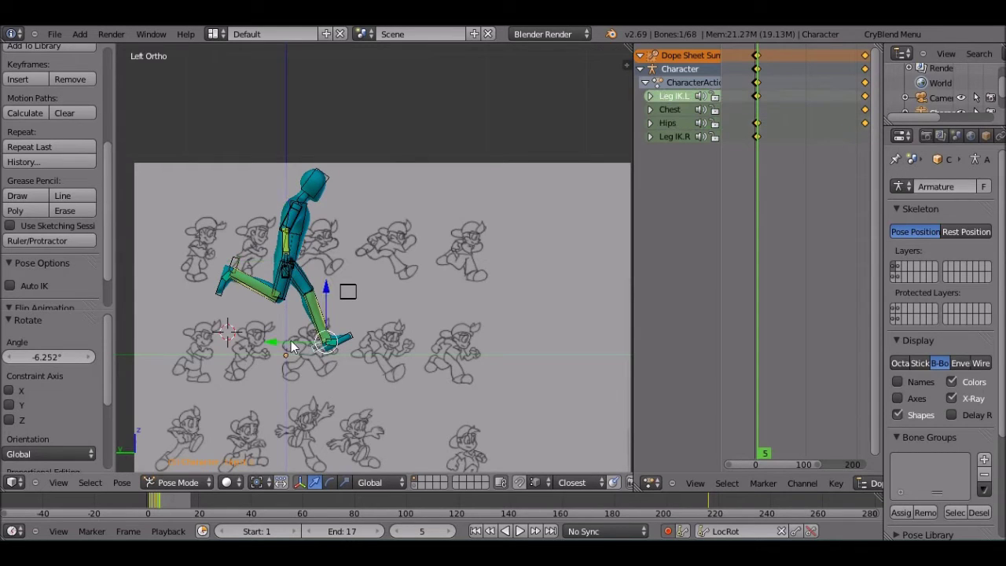
key("g")
key("y")
left_click(289, 347)
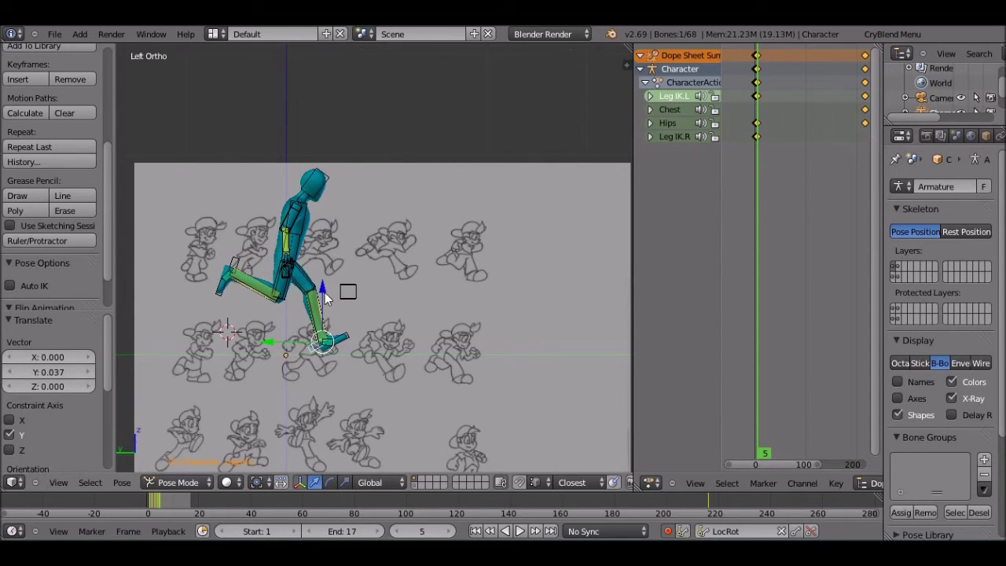
key("g")
key("z")
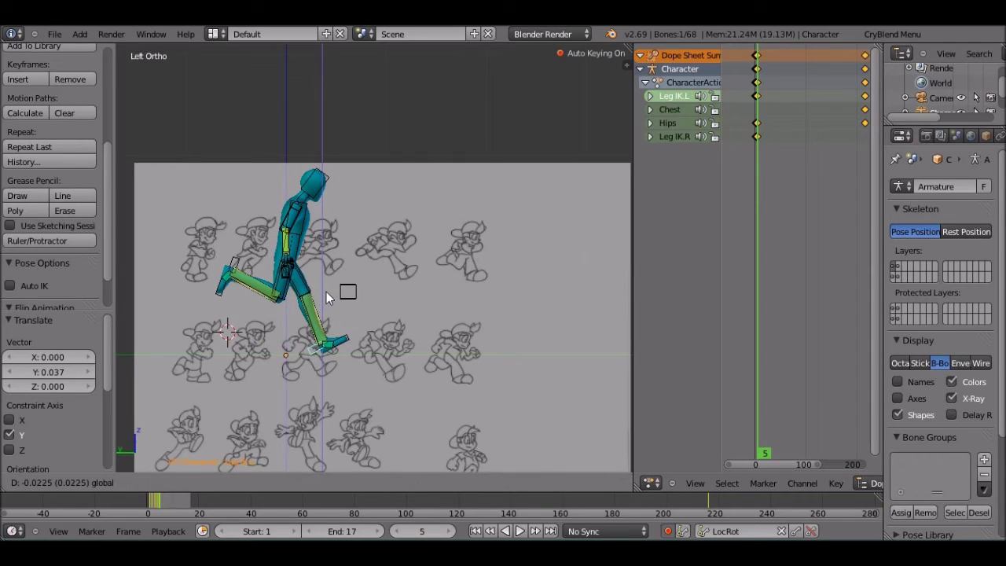
left_click(327, 292)
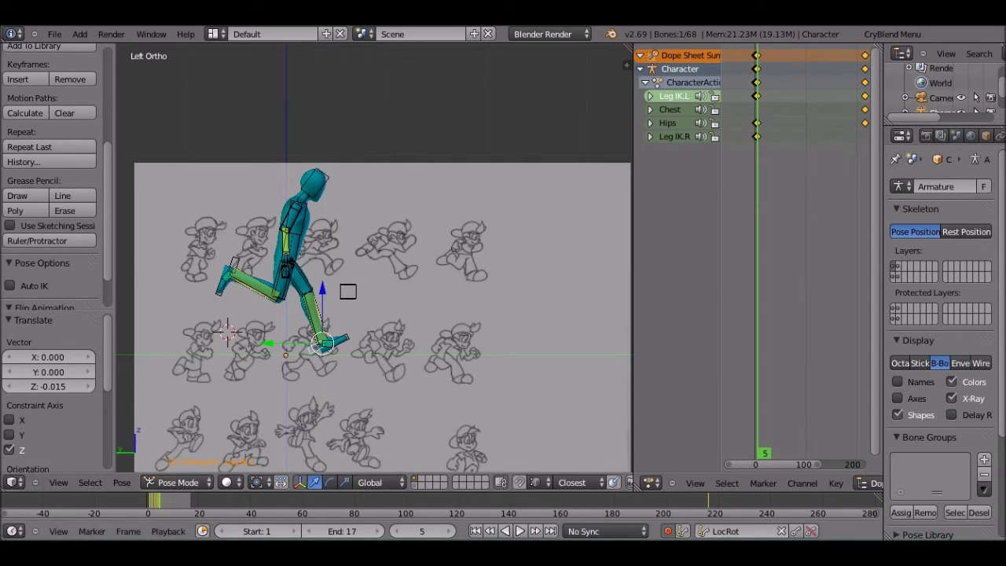
Set the animation End frame to 5 and preview the playback.
left_click(343, 531)
type("5")
key("Return")
key("alt+a")
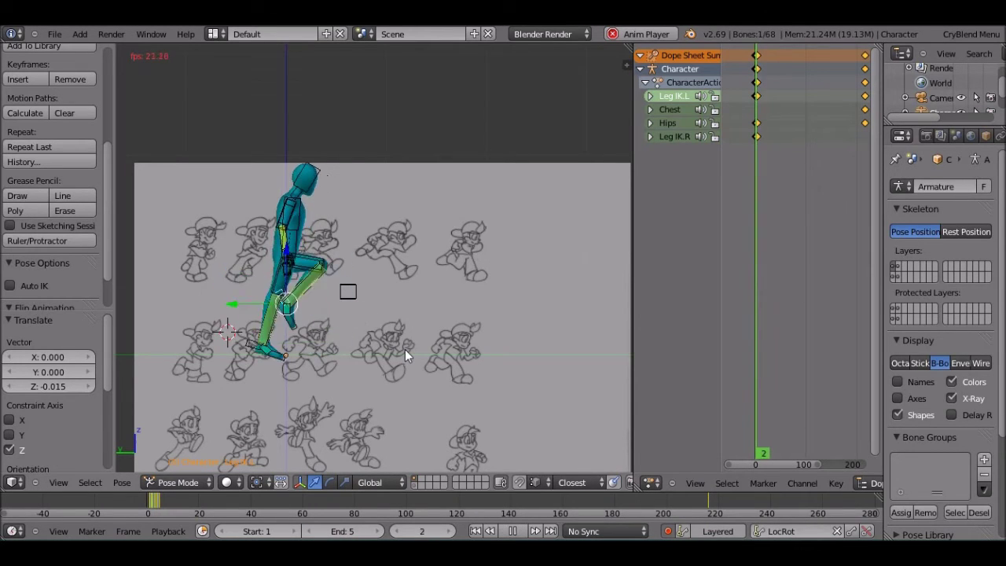
key("Escape")
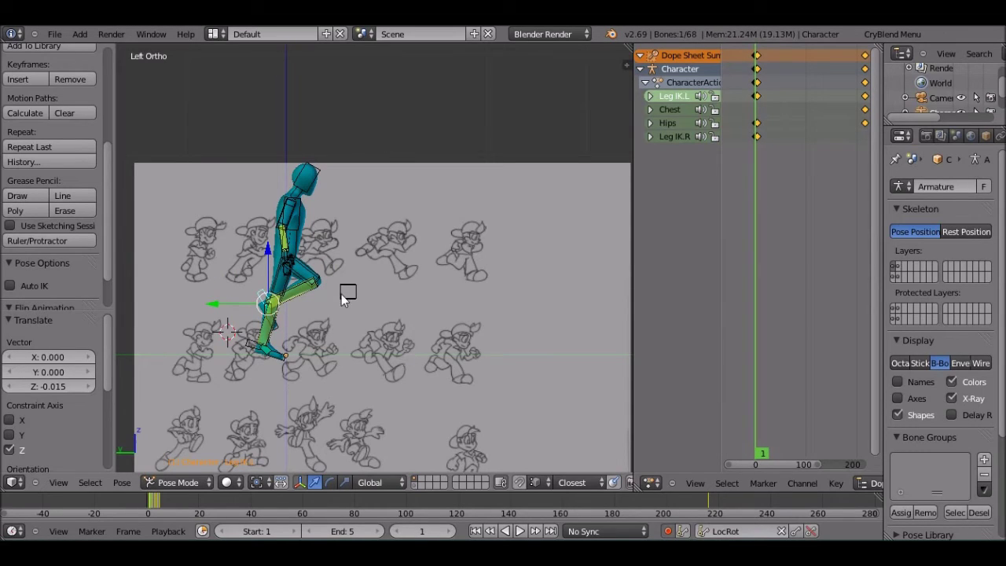
Start rotating the arm bone around the X axis at frame 1.
right_click(276, 228)
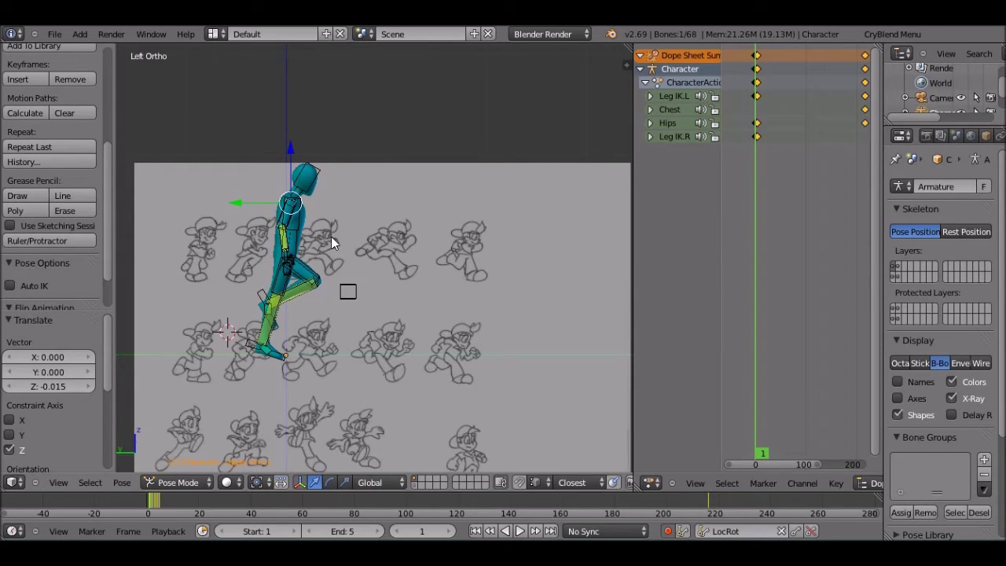
key("r")
key("x")
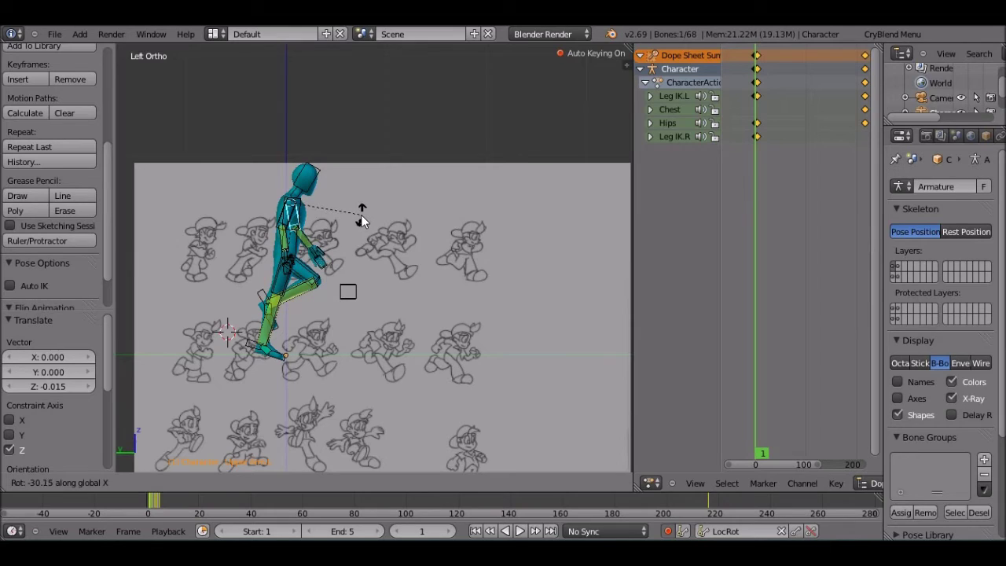
Confirm the arm's 17.295° swing, rotate the other arm, and jump to frame 5.
left_click(363, 219)
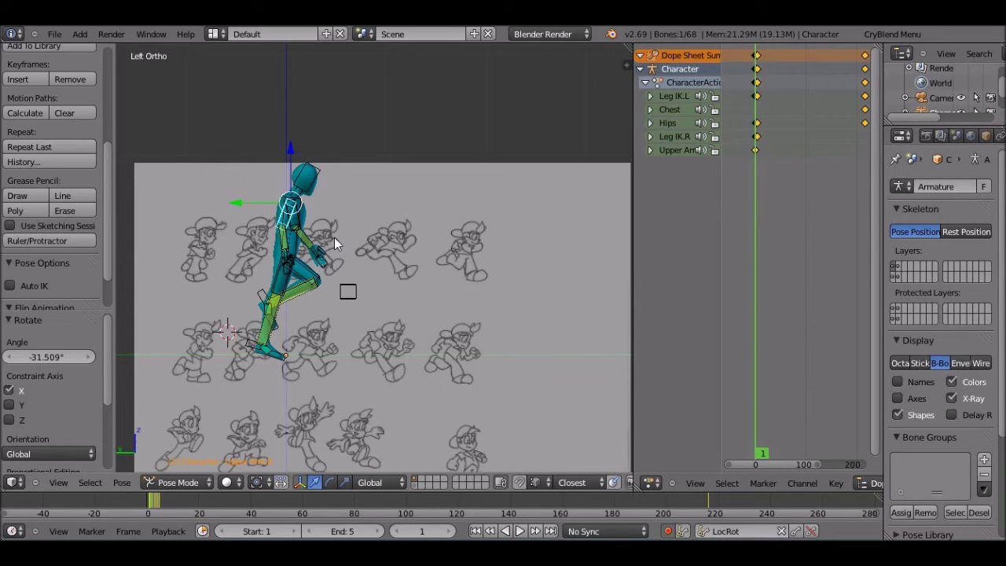
key("r")
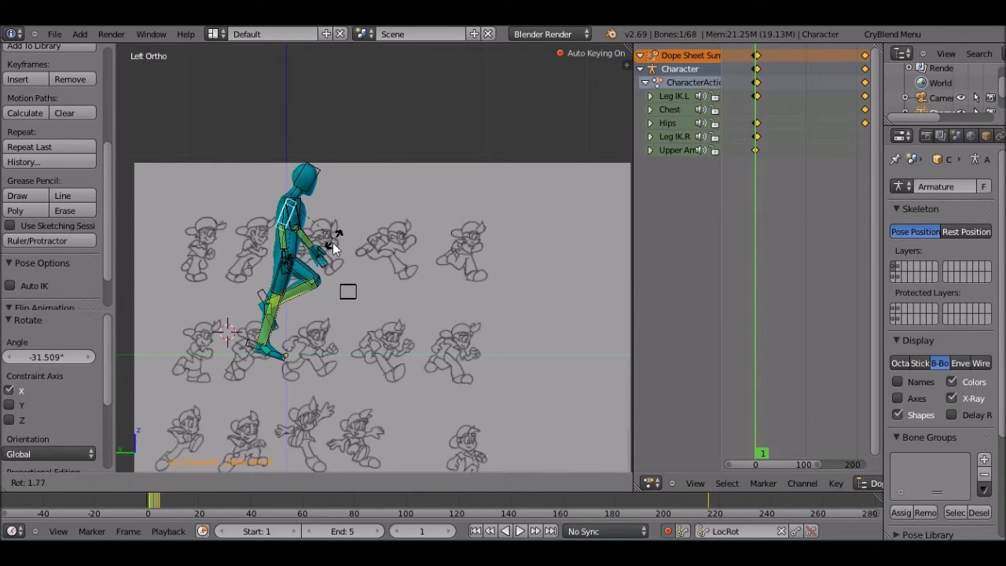
left_click(325, 252)
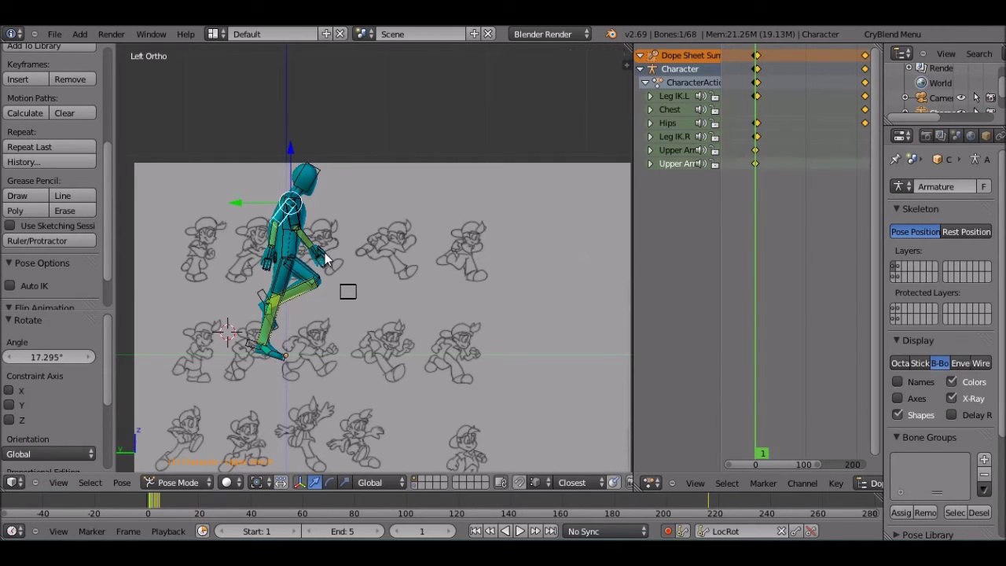
key("alt+a")
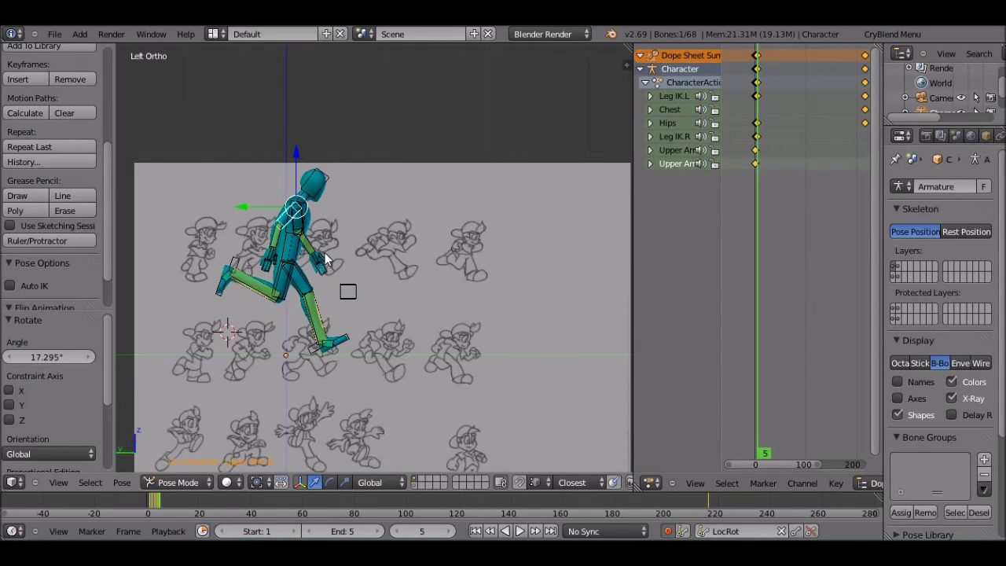
Swing the arm to -56.104° on X at frame 5.
key("r")
key("x")
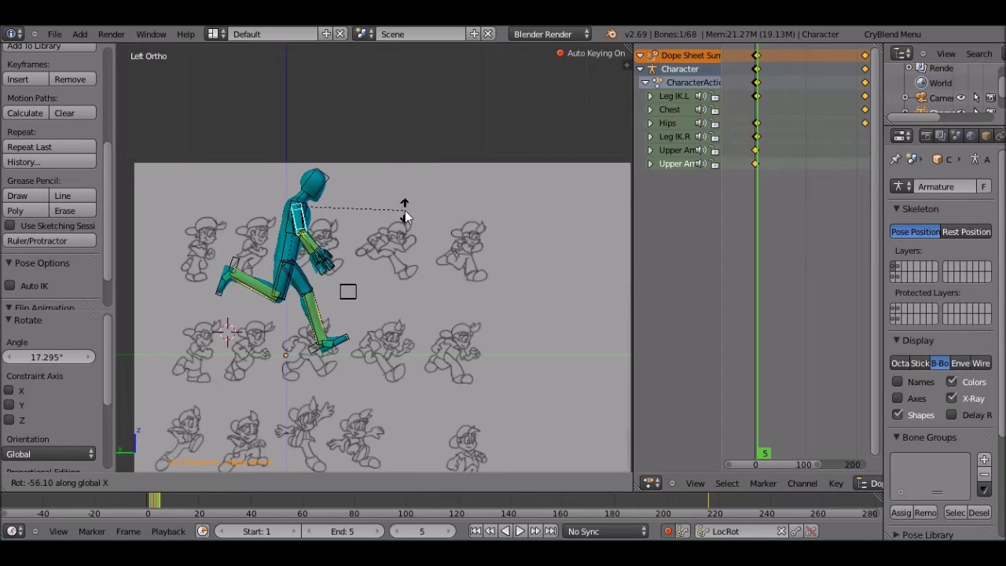
left_click(404, 212)
Swing the other upper arm to 59.62° on X and play the run.
right_click(306, 228)
right_click(306, 228)
key("r")
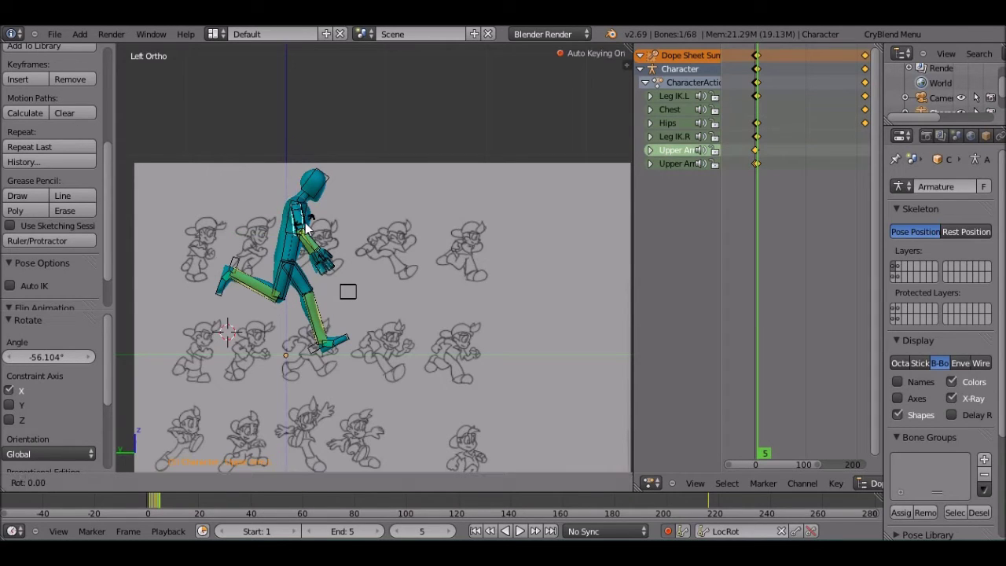
key("x")
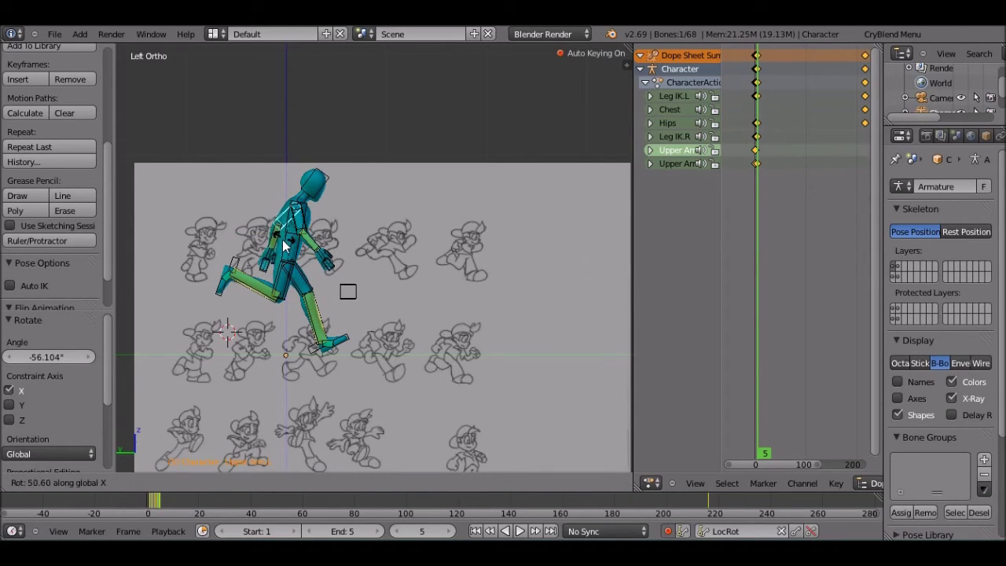
left_click(277, 248)
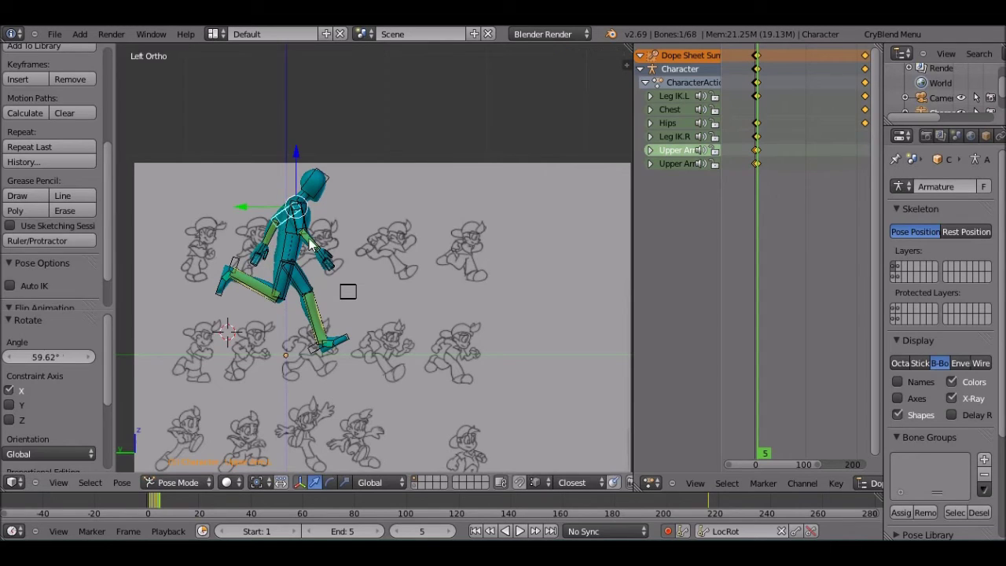
key("alt+a")
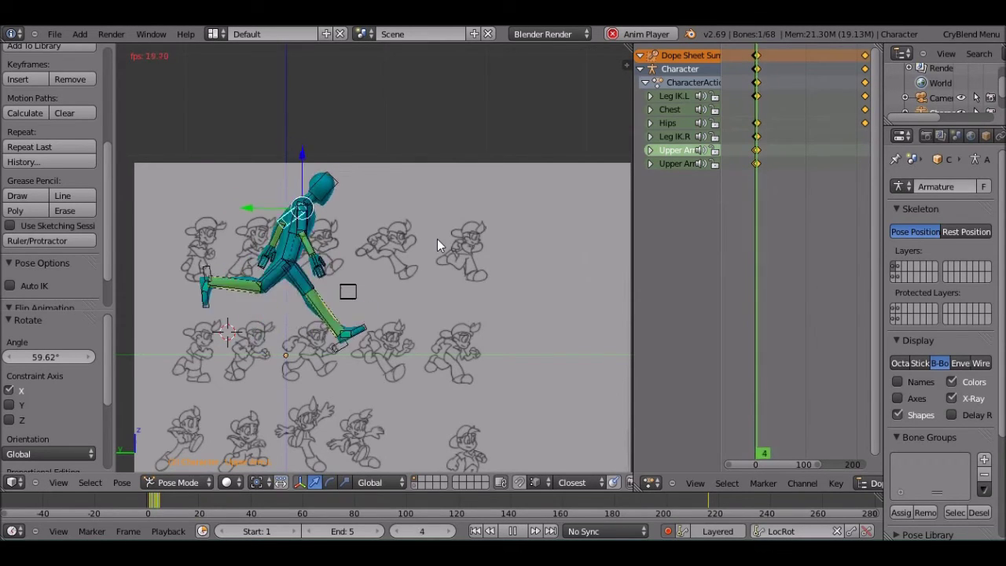
Check the running rig from front and side views, stop playback, and go to frame 5.
key("KP_1")
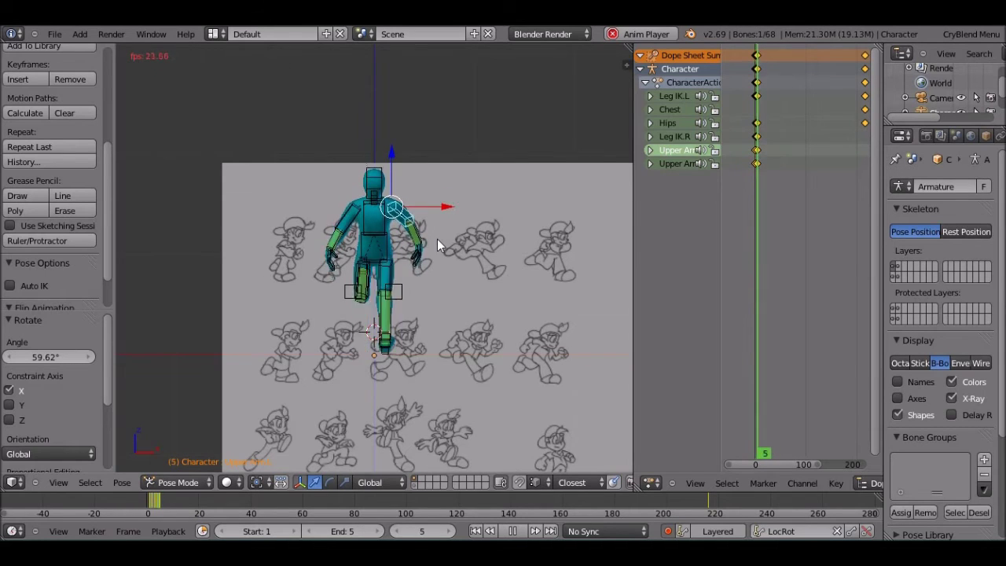
key("ctrl+KP_3")
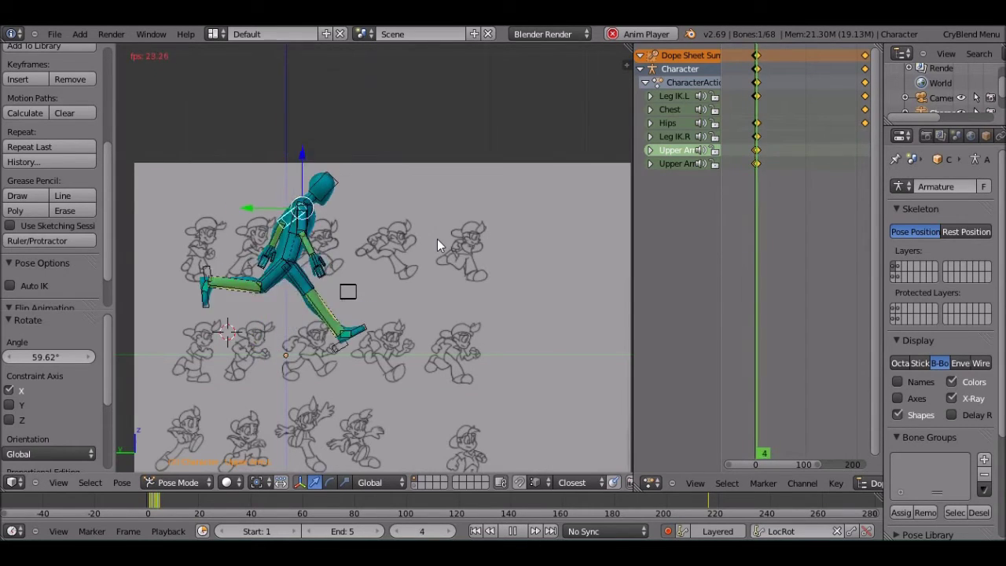
key("alt+a")
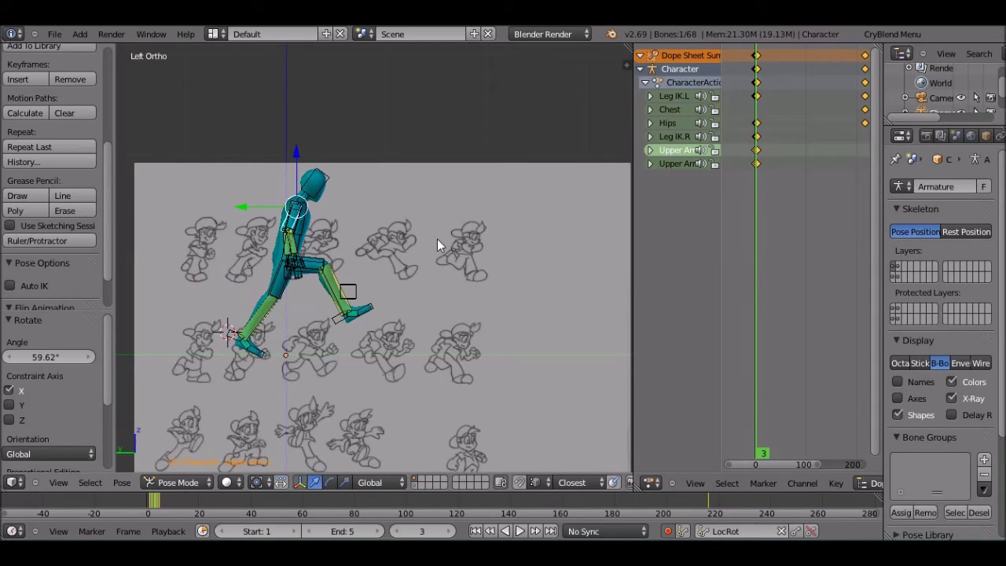
key("Up")
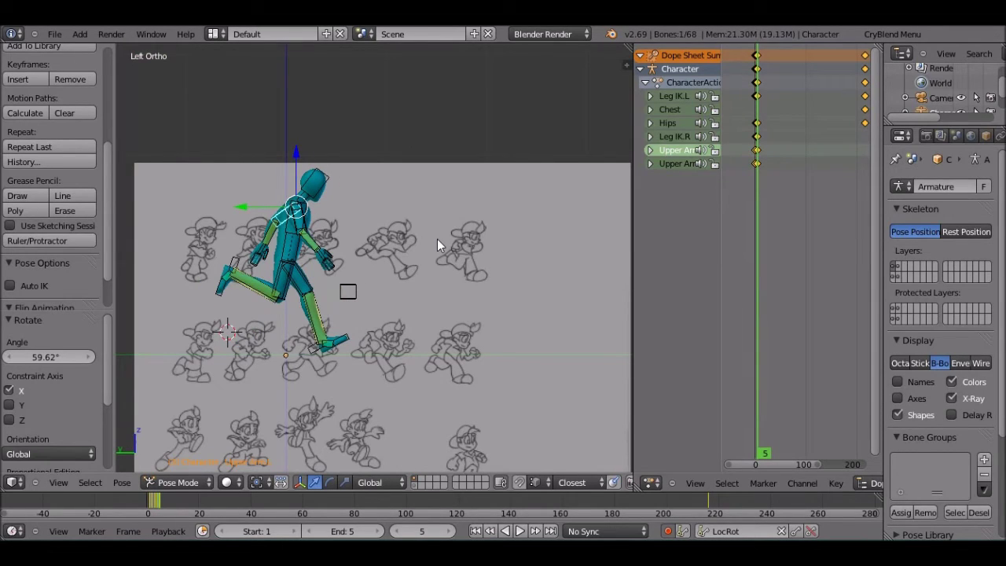
Select all bones and move the current frame to 190.
key("a")
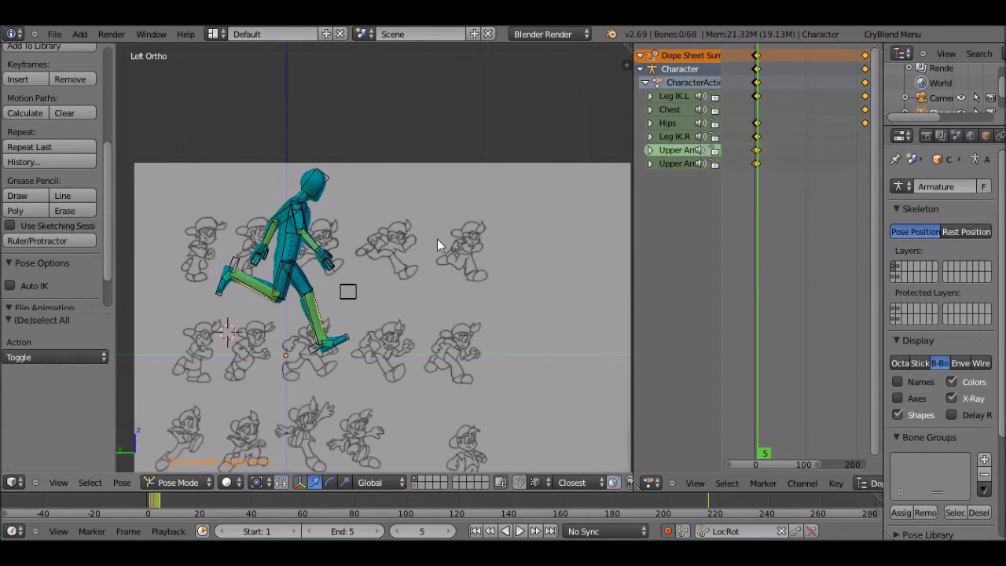
scroll(831, 281, "down", 1)
scroll(831, 281, "down", 1)
scroll(831, 281, "down", 2)
scroll(831, 287, "up", 1)
scroll(831, 288, "up", 1)
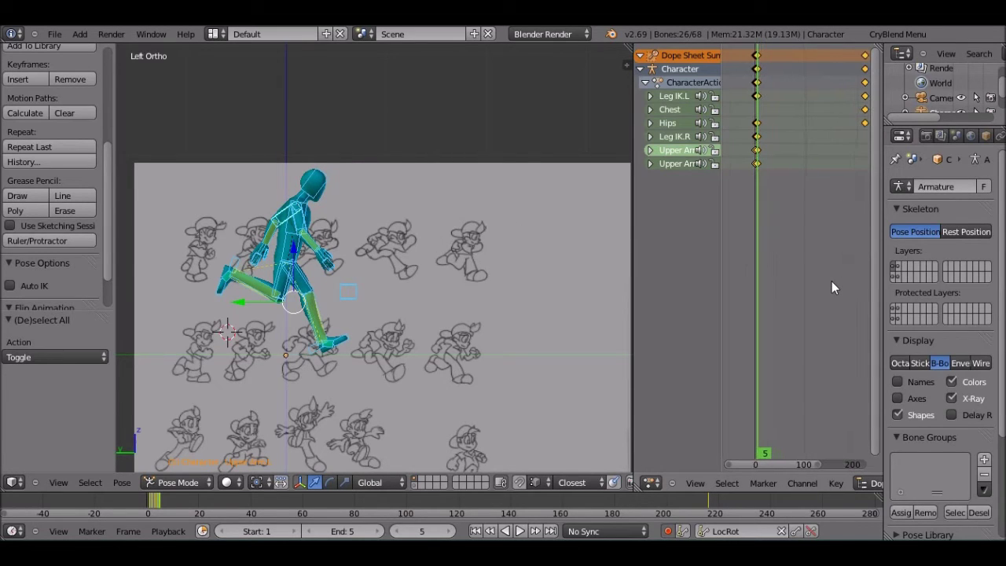
scroll(760, 70, "up", 5)
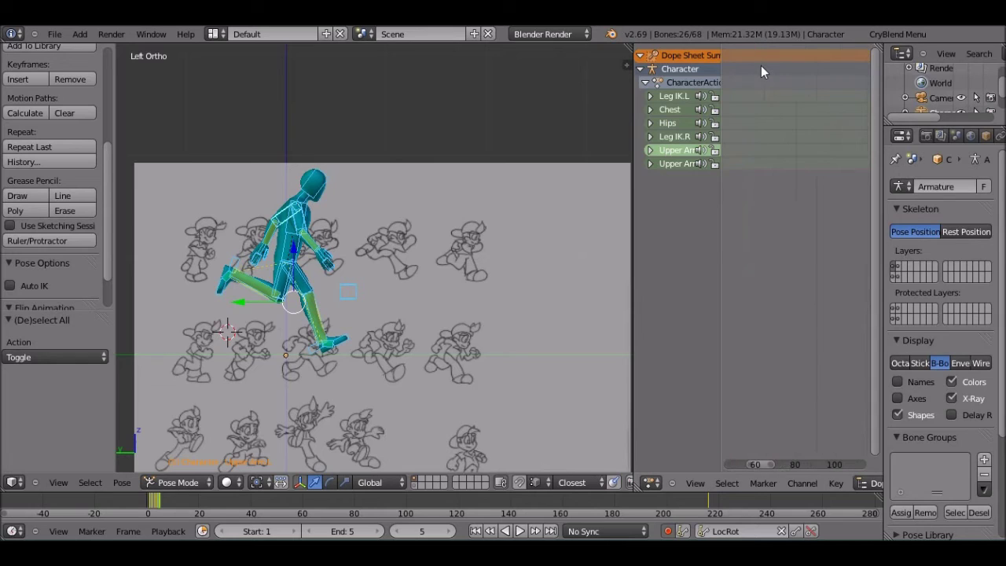
scroll(772, 160, "down", 2, "ctrl")
scroll(772, 160, "down", 2, "ctrl")
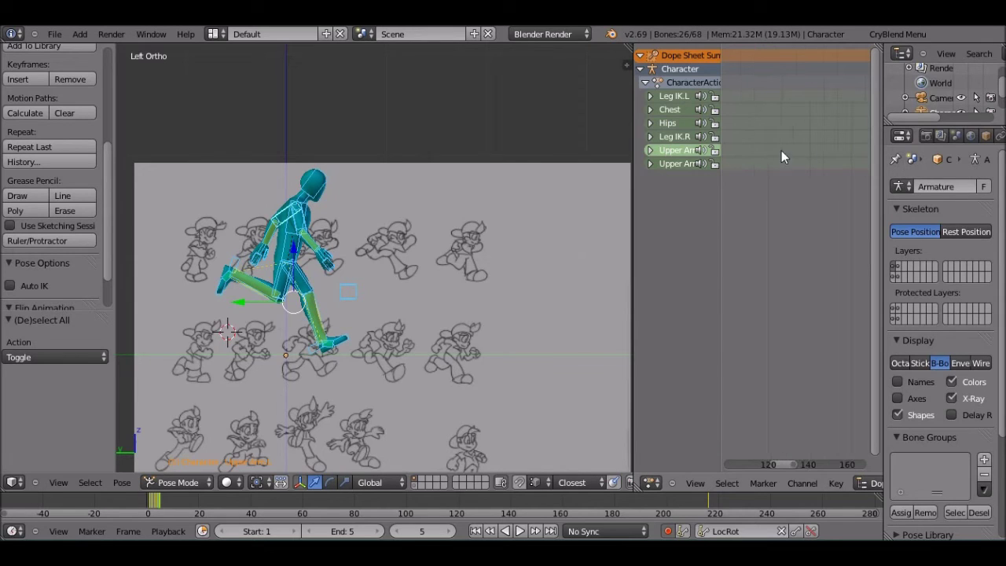
scroll(788, 195, "down", 4, "ctrl")
left_click(788, 195)
scroll(788, 195, "down", 2, "ctrl")
Zoom the Dope Sheet in on the keyframes spanning frames 1 to 5.
middle_click_drag(794, 202, 804, 206, "ctrl")
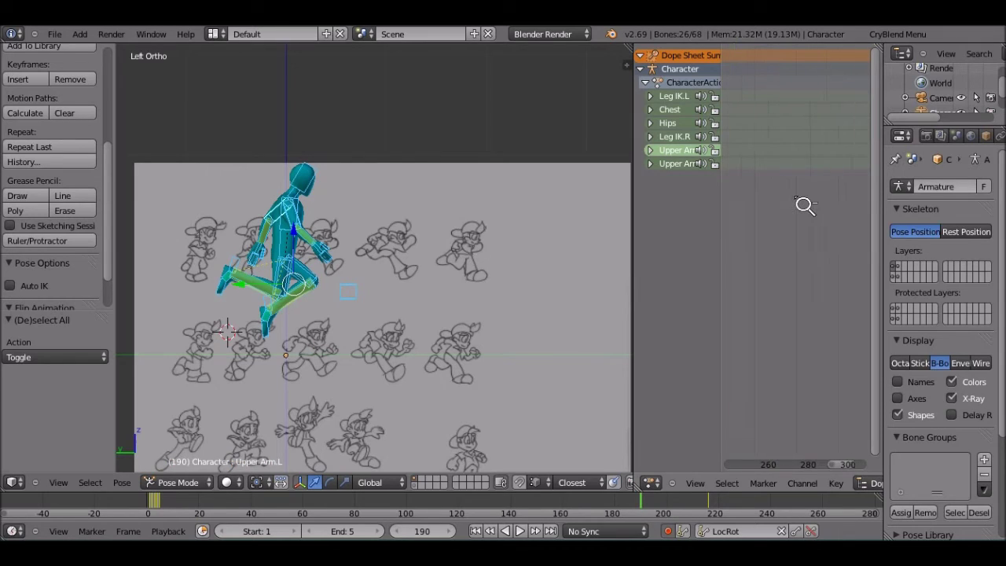
scroll(804, 206, "up", 2, "ctrl")
scroll(803, 206, "up", 2, "ctrl")
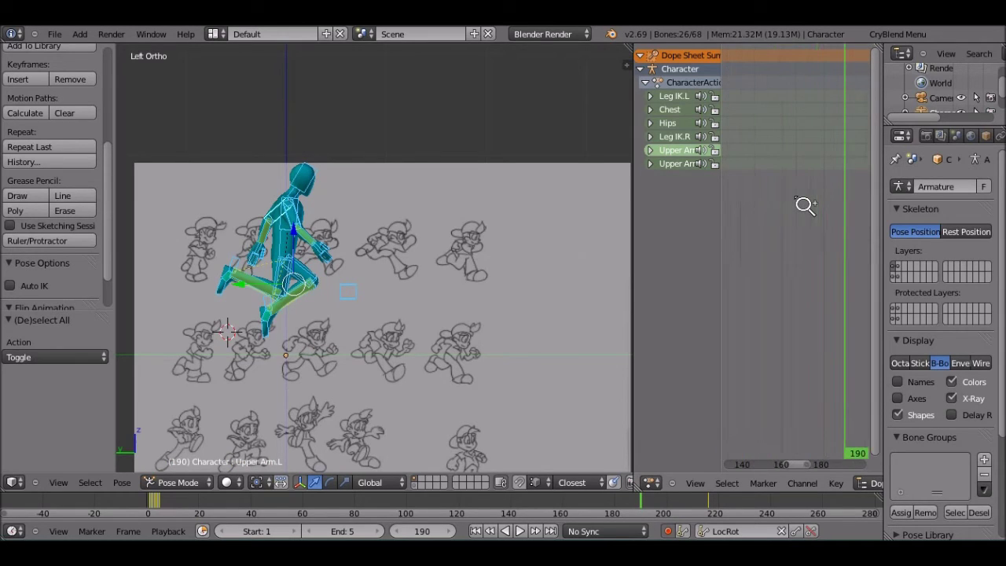
middle_click_drag(794, 203, 794, 203, "ctrl")
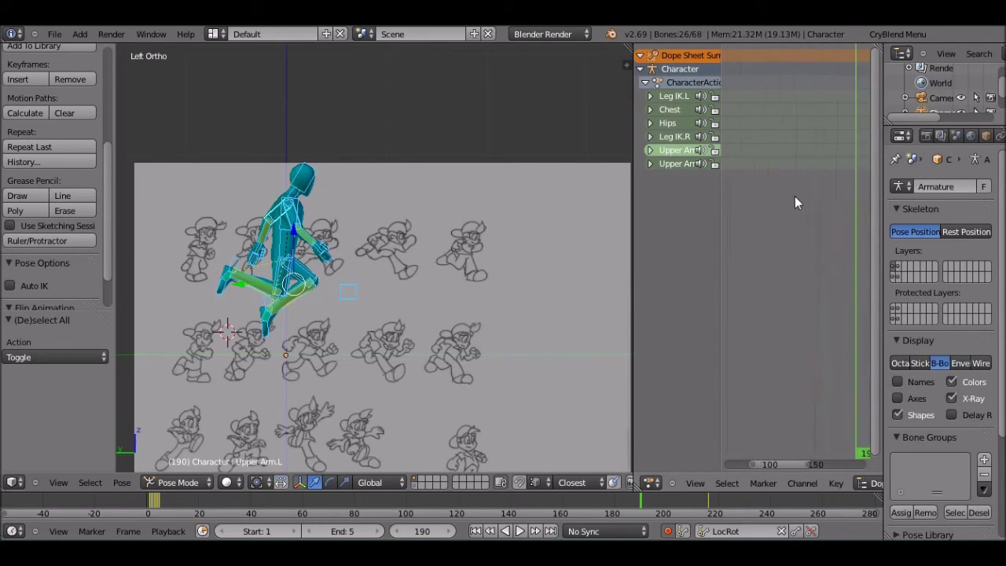
scroll(794, 196, "down", 1)
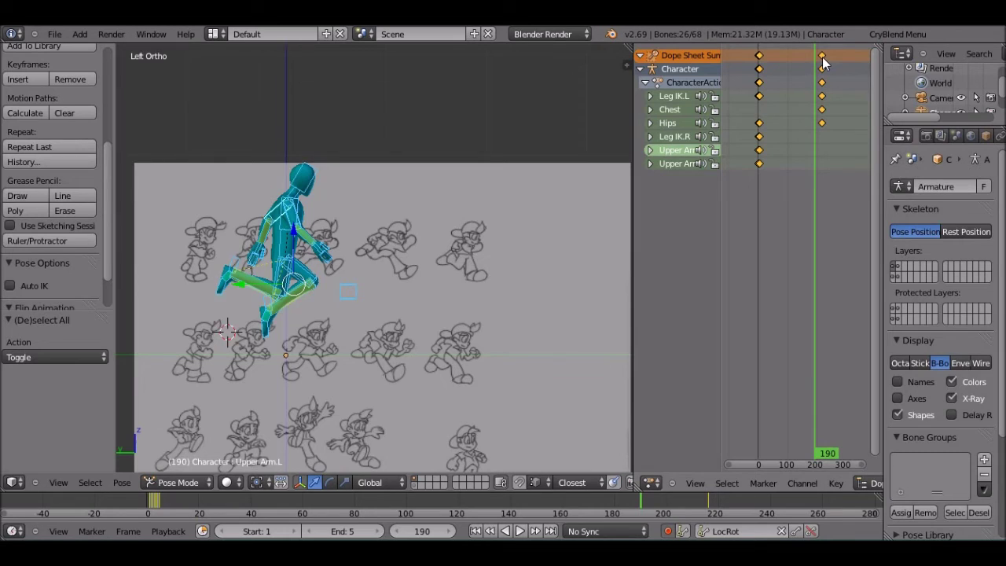
scroll(744, 70, "up", 2)
scroll(744, 70, "up", 2)
middle_click_drag(748, 128, 827, 170, "ctrl")
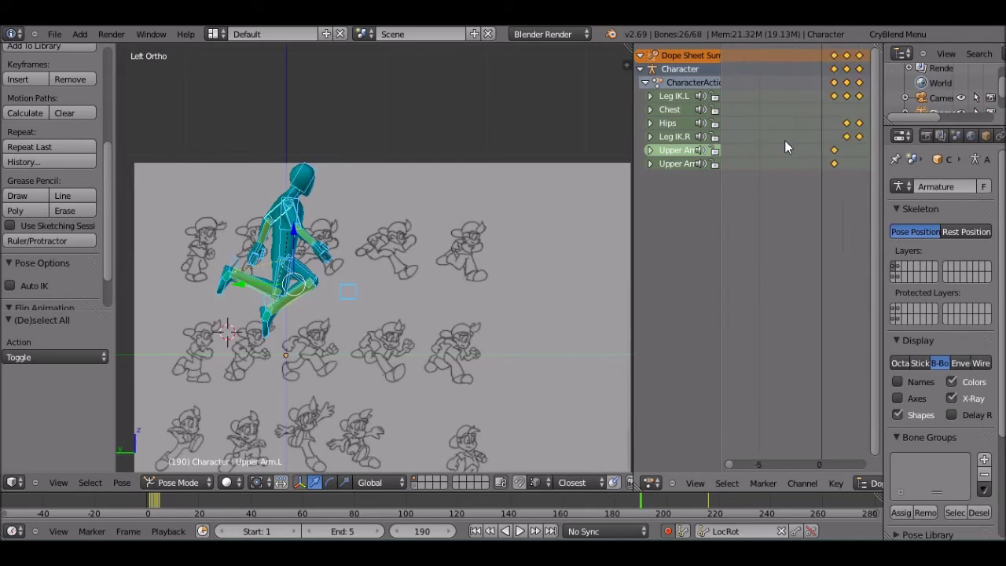
scroll(829, 172, "down", 3, "ctrl")
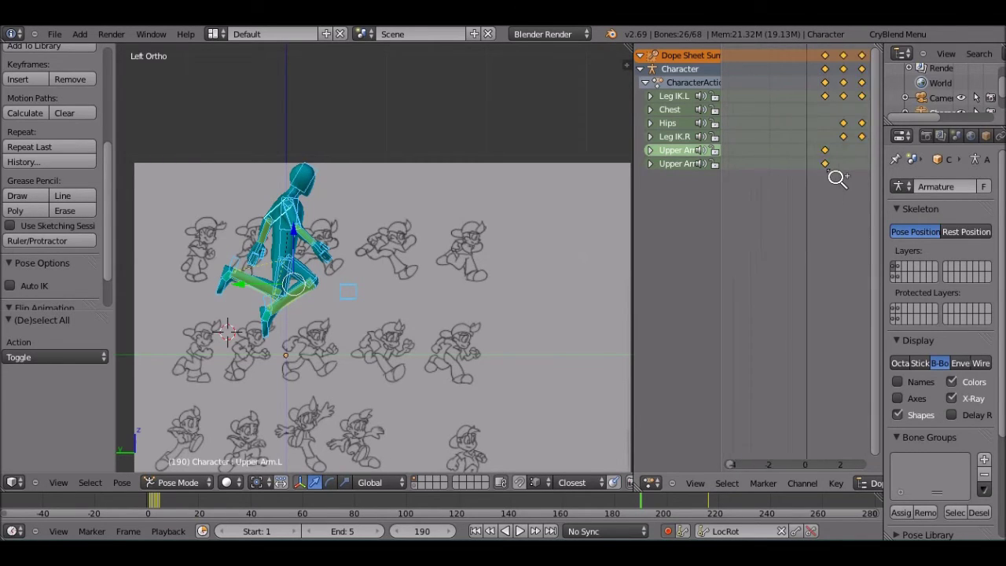
scroll(837, 178, "down", 2, "ctrl")
scroll(840, 179, "up", 1, "ctrl")
scroll(840, 179, "up", 2, "ctrl")
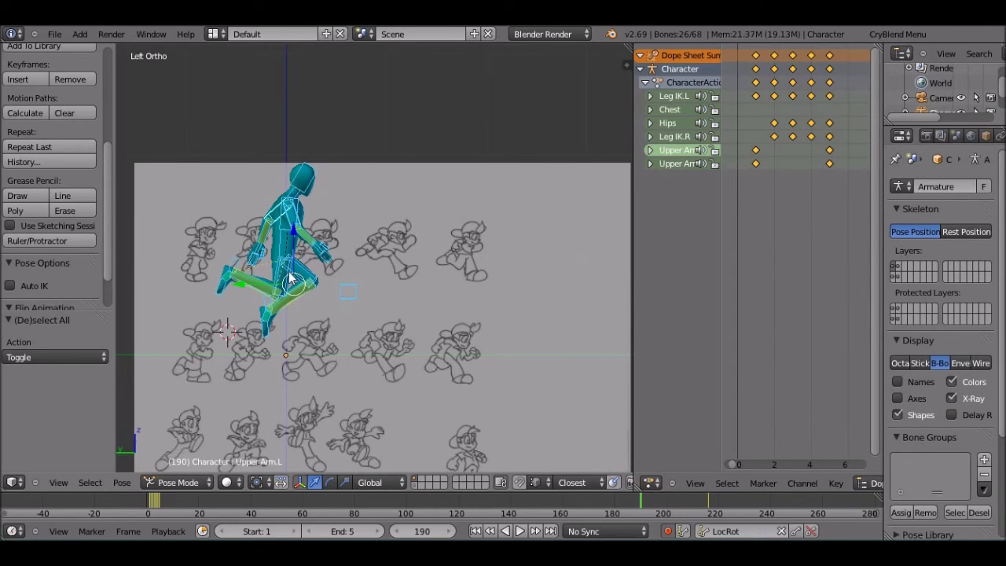
Play the run animation, then reselect all the rig's bones.
key("alt+a")
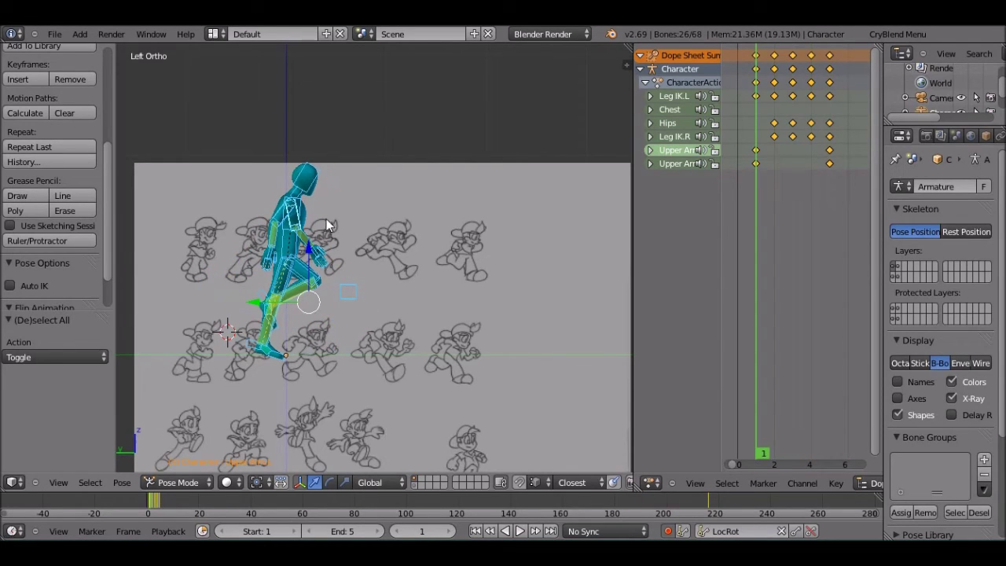
key("a")
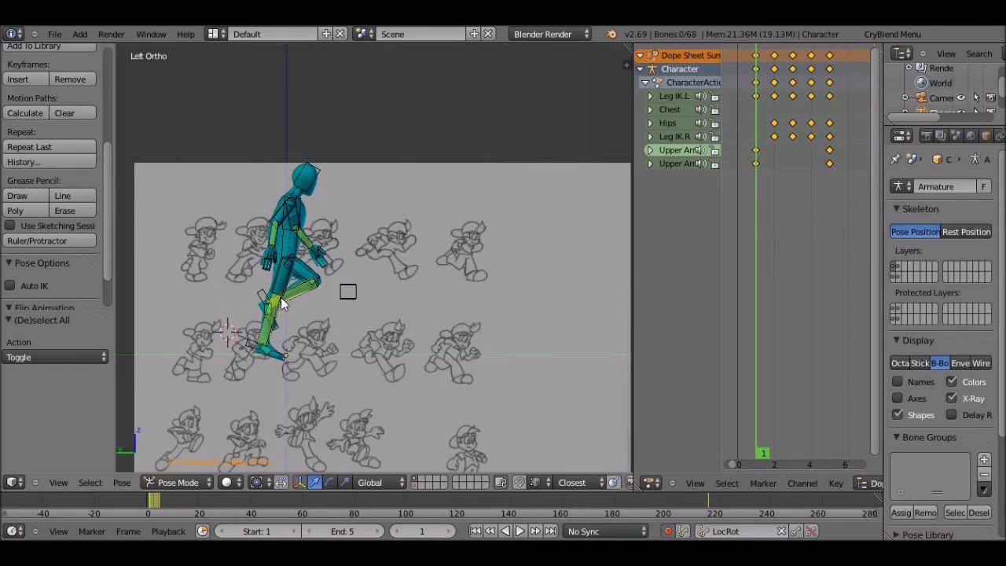
key("a")
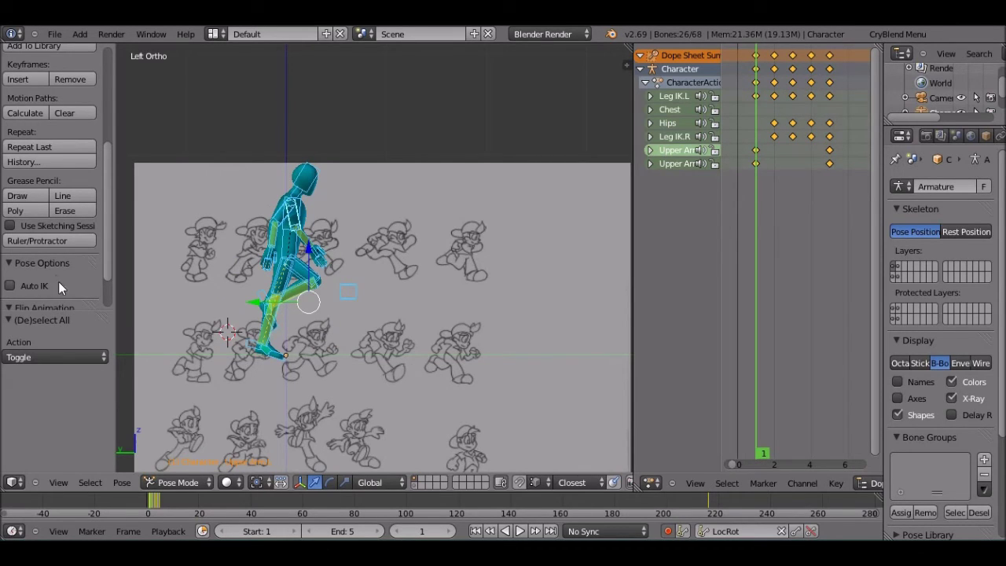
scroll(55, 276, "down", 2)
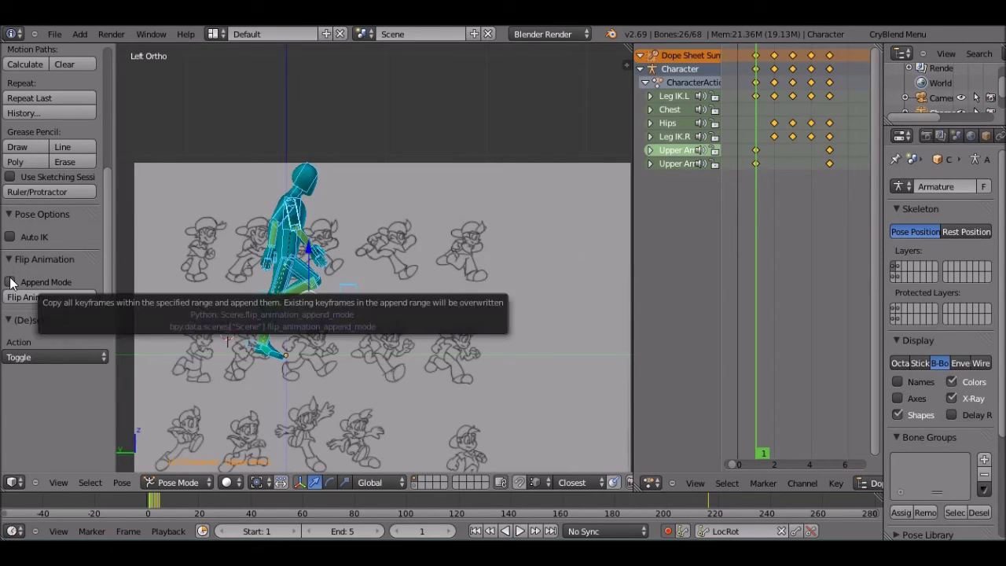
Run Flip Animation with Append Mode on and the range ending at frame 5.
left_click(10, 282)
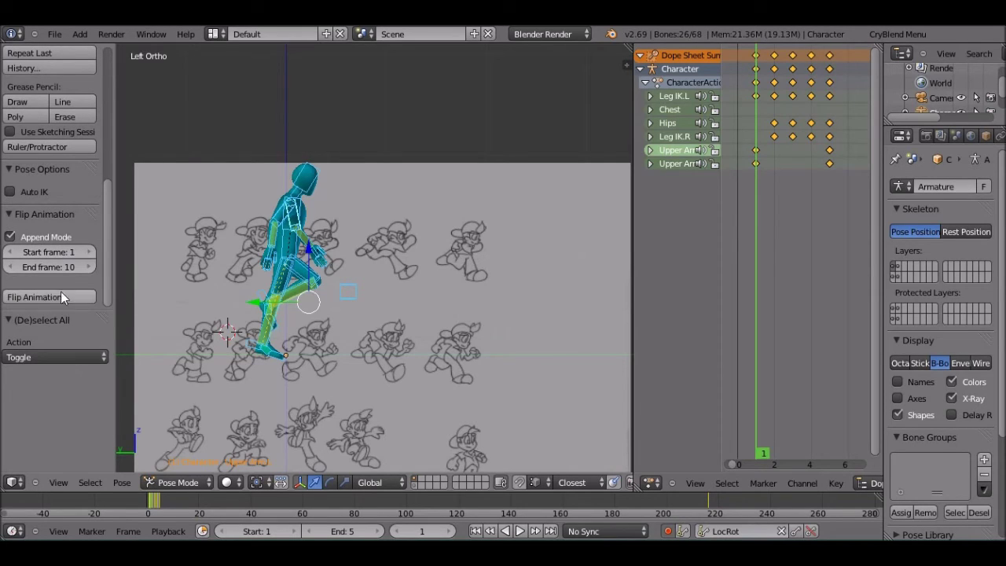
left_click(55, 267)
type("5")
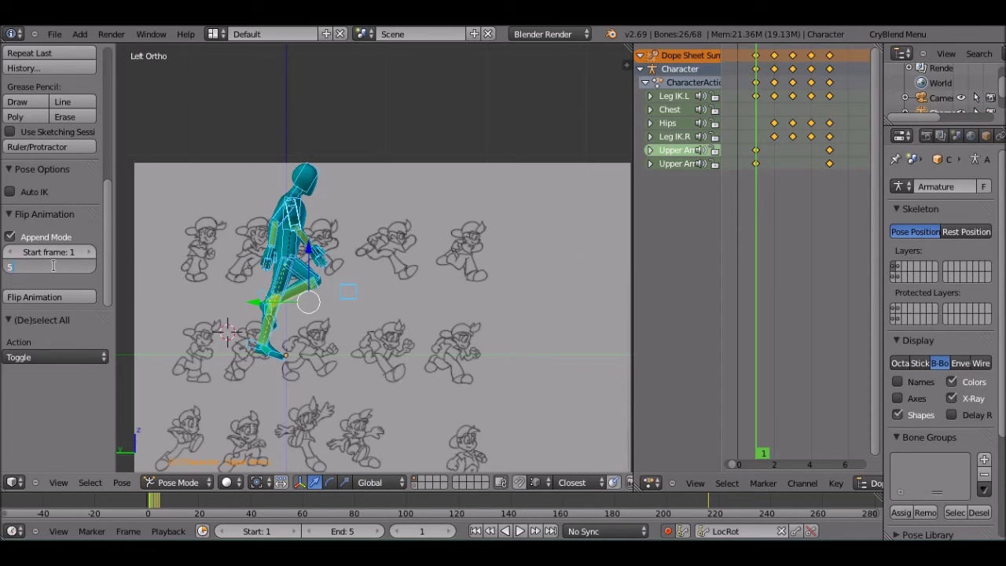
key("Return")
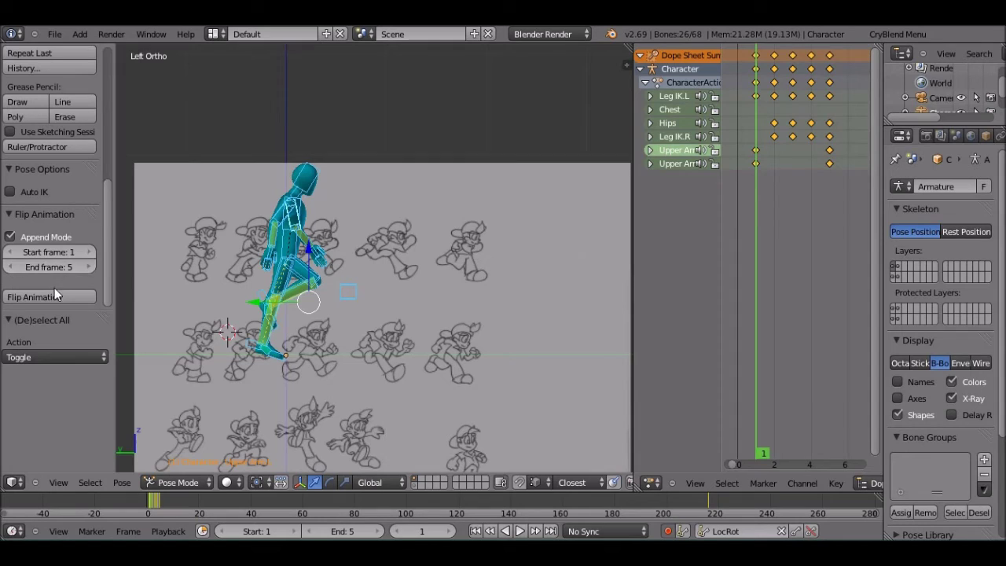
left_click(54, 297)
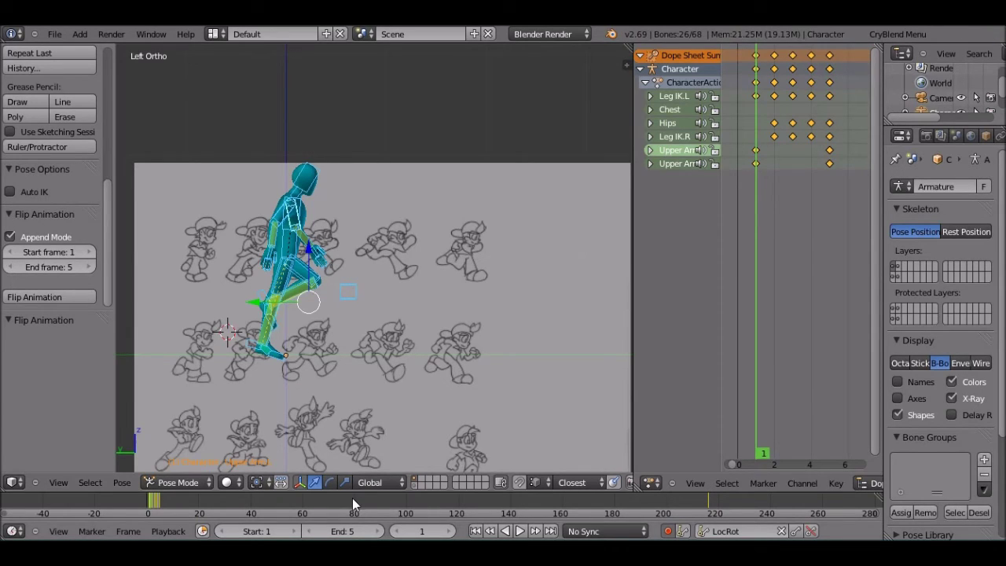
left_click(411, 533)
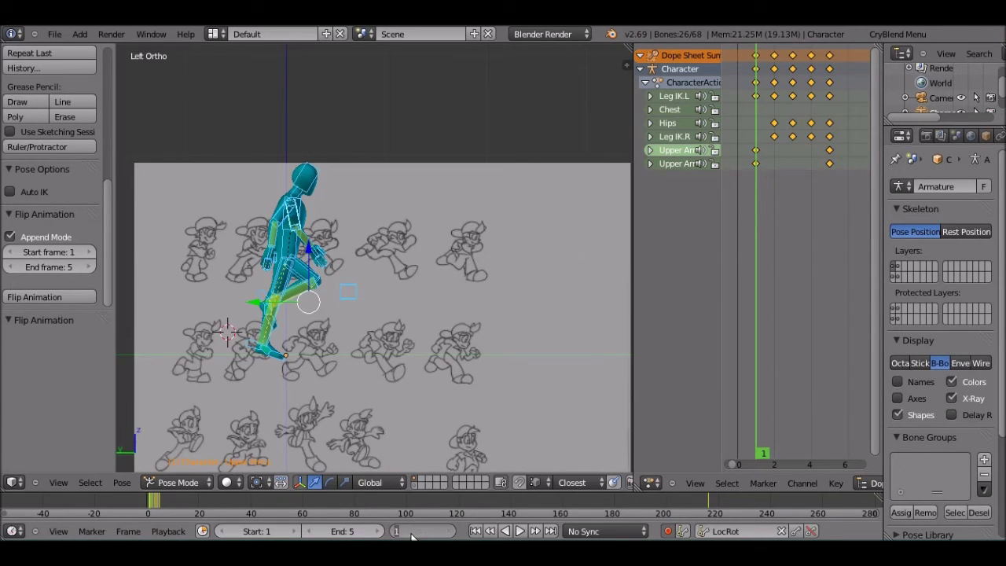
Go to frame 10, set the playback End to 10, and return to frame 5.
key("Return")
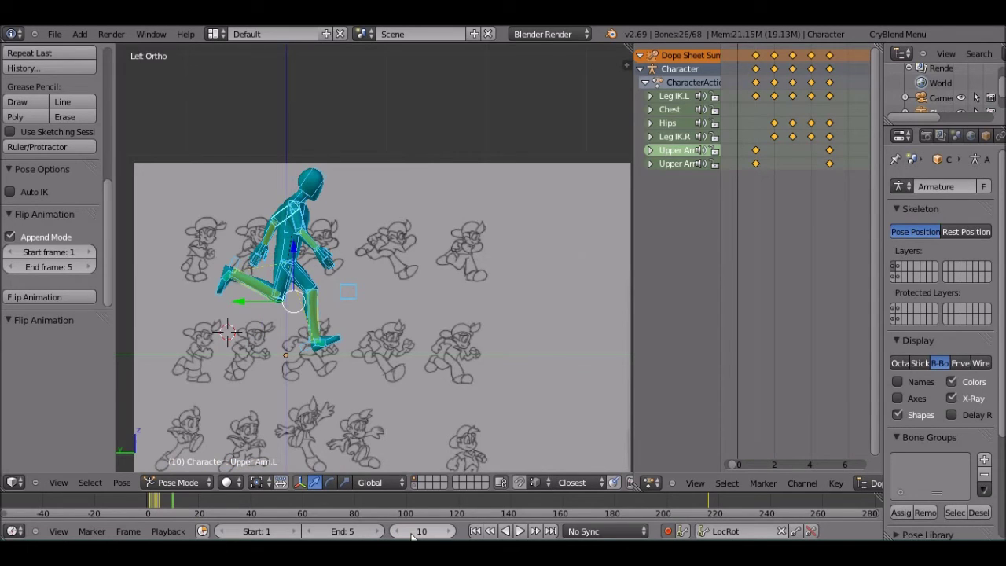
left_click(343, 531)
type("10")
key("Return")
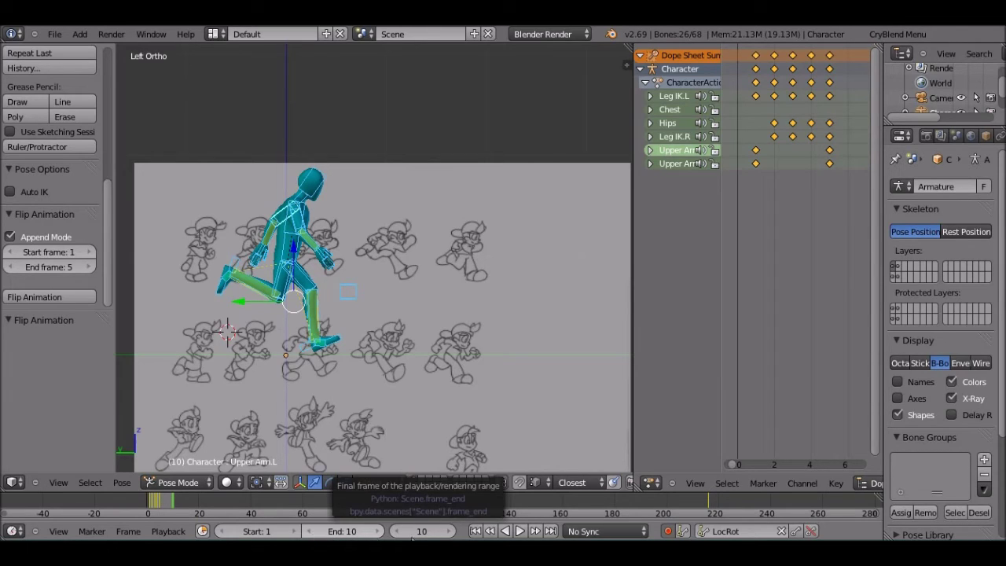
key("Down")
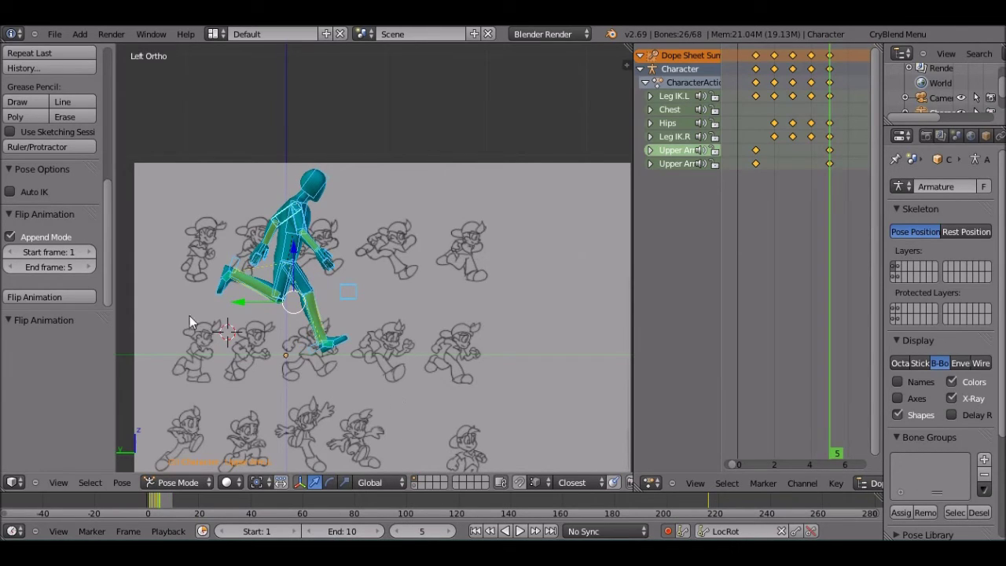
left_click(24, 300)
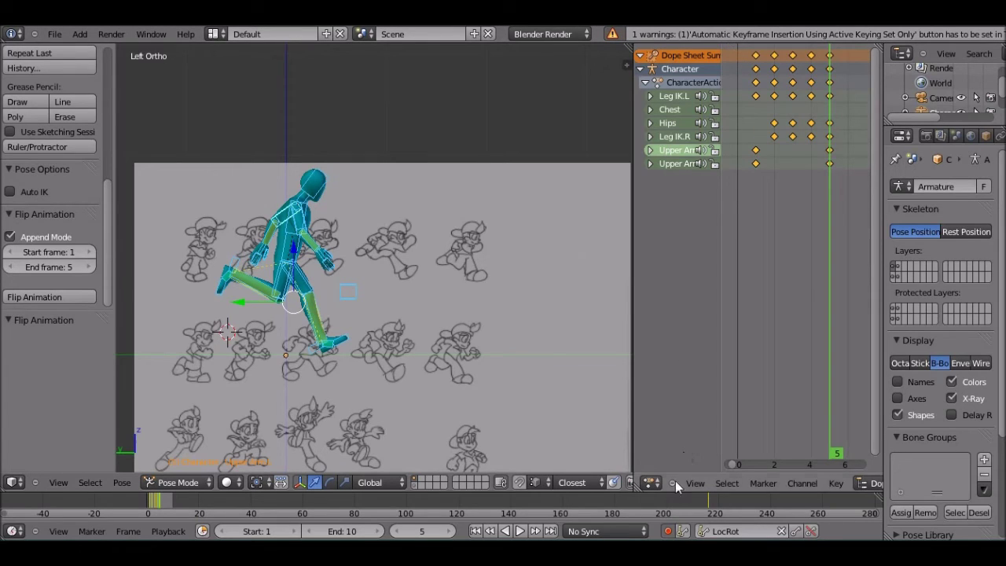
Turn on auto-keyframing and rerun Flip Animation to append mirrored frames 1–5.
left_click(45, 302)
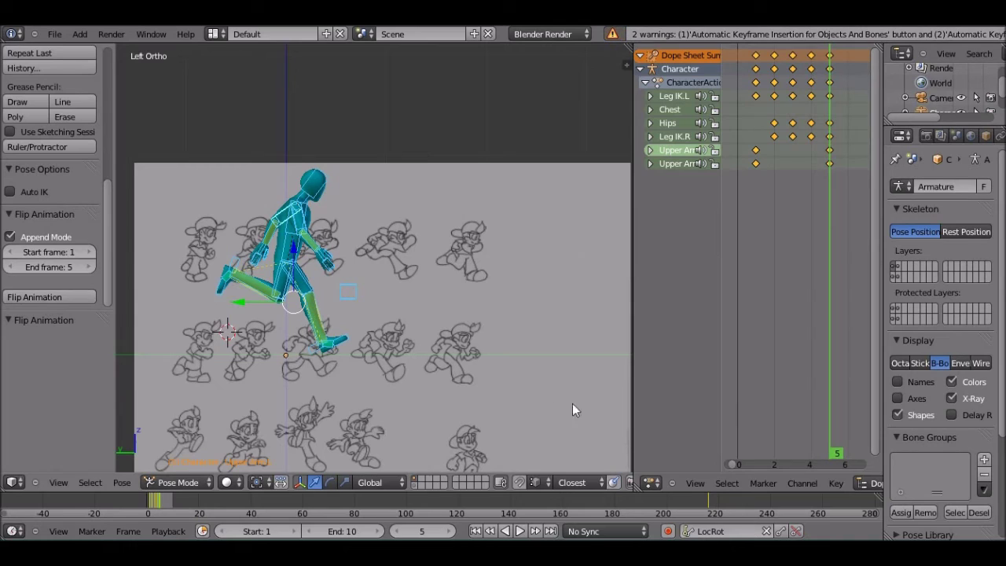
left_click(669, 531)
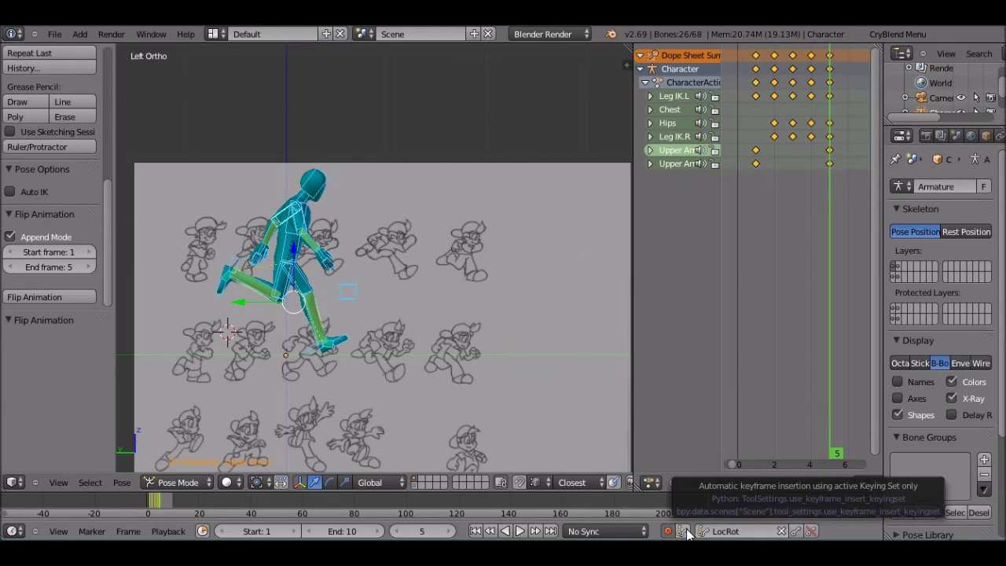
left_click(24, 297)
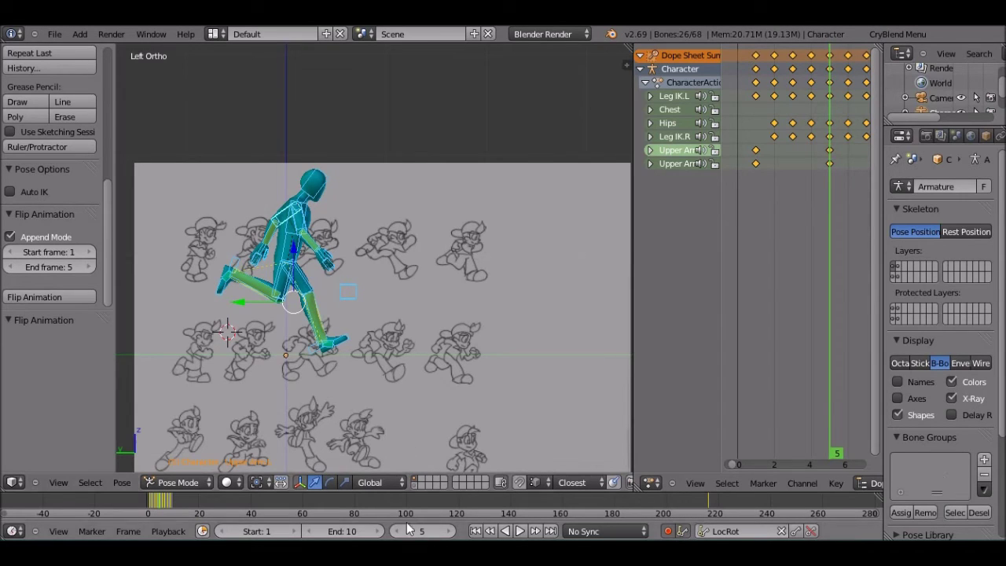
Preview the run animation, adjust the playback end frame, and deselect all bones.
key("alt+a")
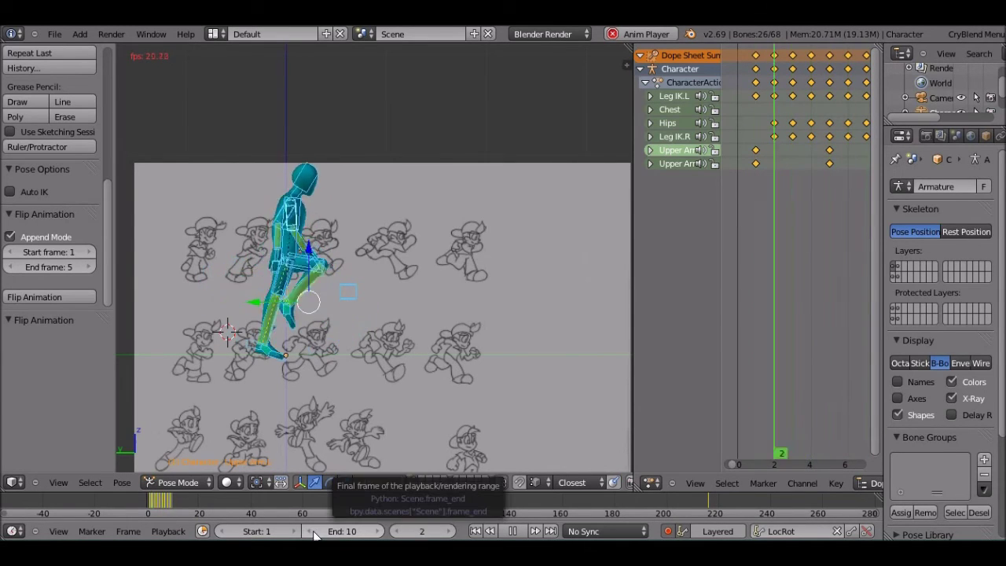
left_click(310, 532)
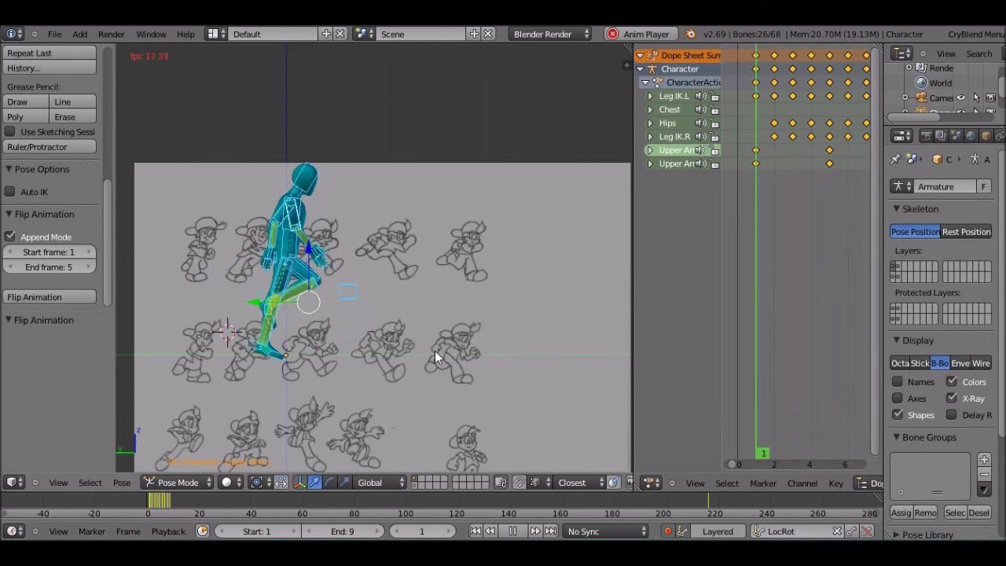
key("a")
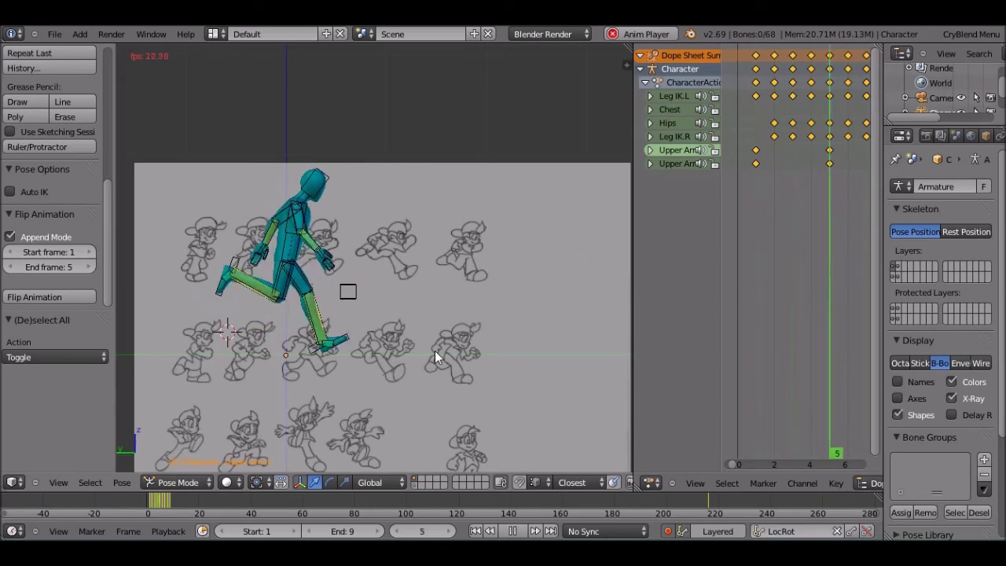
scroll(434, 351, "up", 2)
scroll(434, 350, "up", 2)
scroll(434, 350, "down", 1)
scroll(434, 350, "down", 2)
scroll(434, 350, "up", 2)
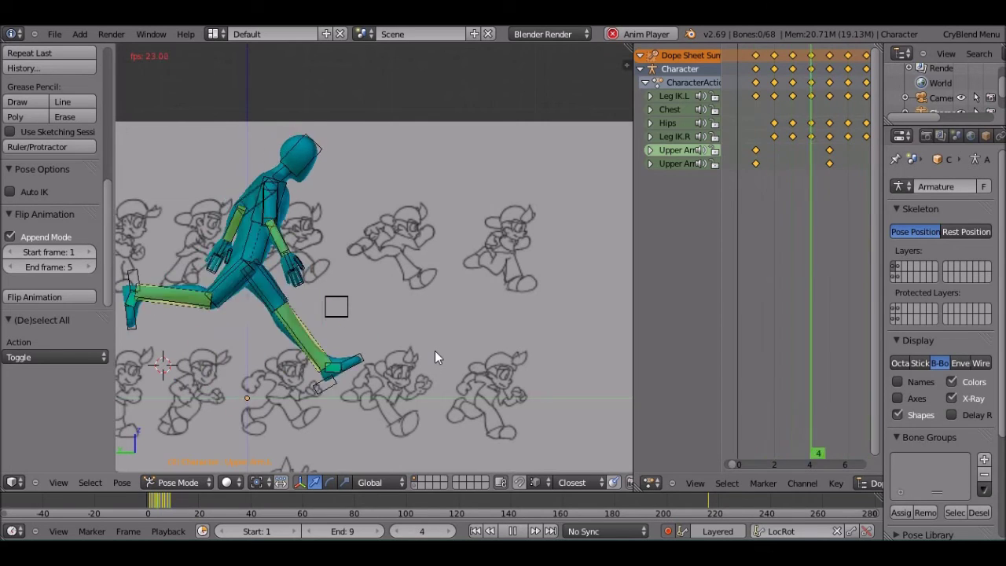
Stop playback, step back to frame 3 and forward to 5, then undo the flipped keys.
key("alt+a")
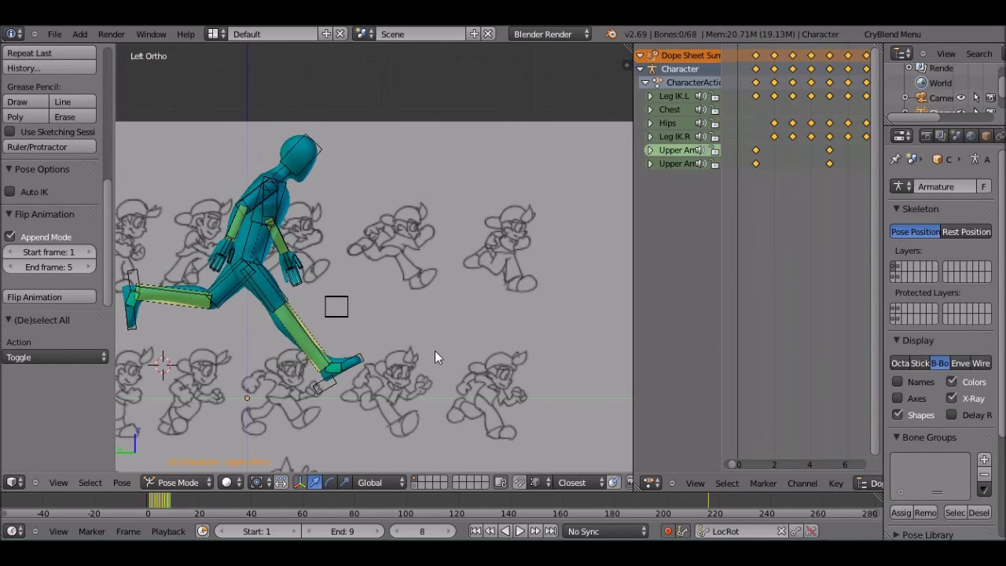
key("Left")
key("Left")
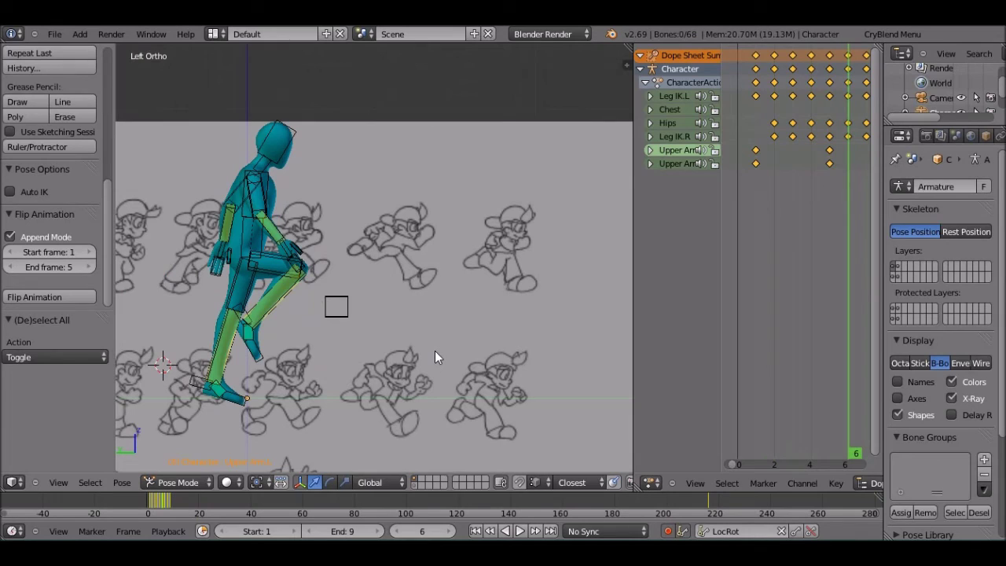
key("Left")
key("Left")
key("Left")
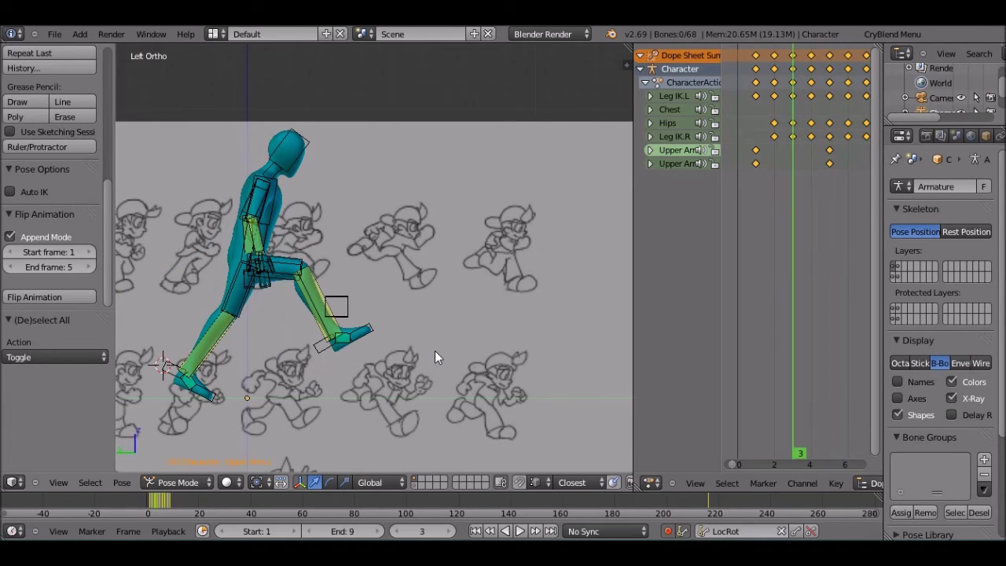
key("Left")
key("Left")
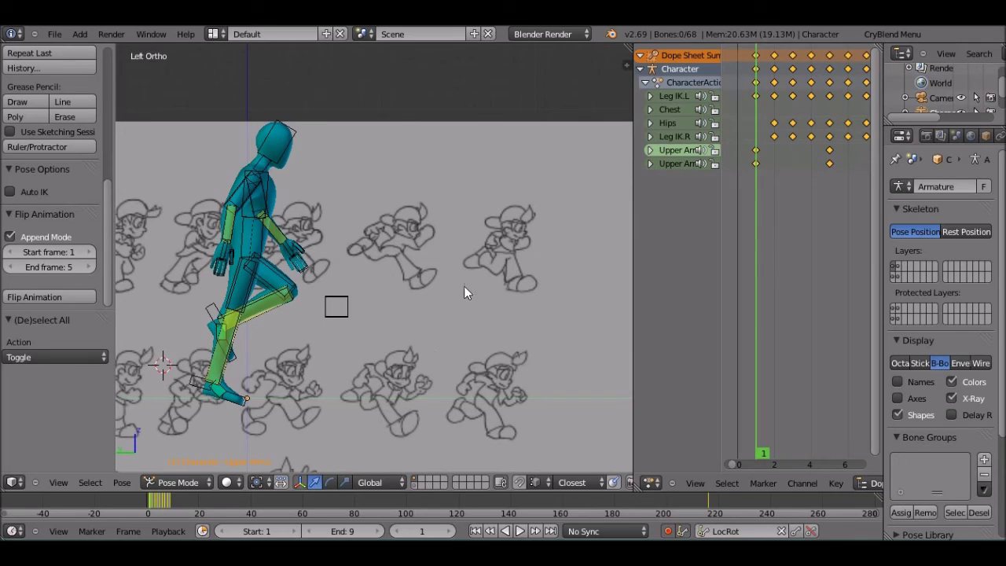
key("Right")
key("Right")
key("Right")
key("Right")
key("shift+r")
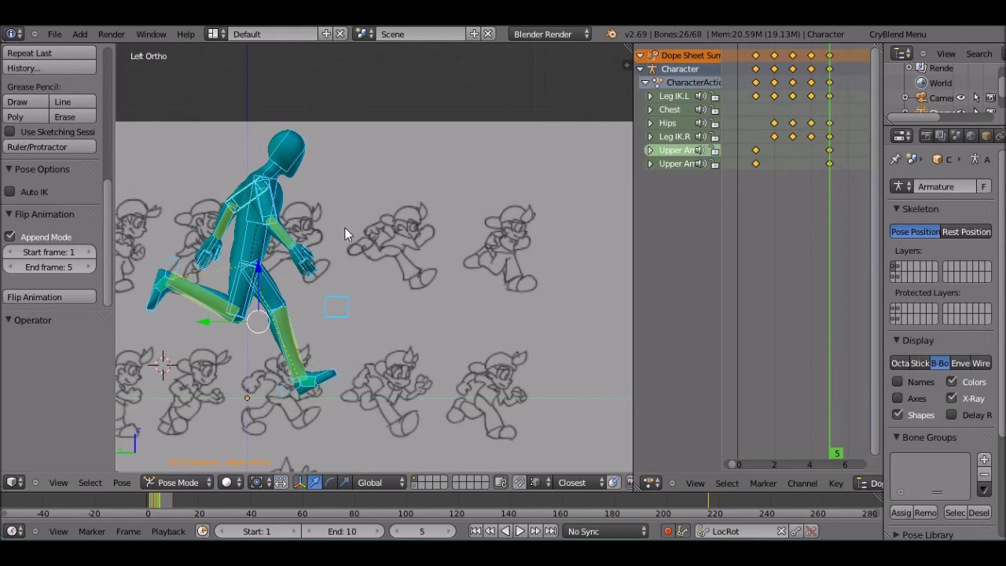
Step through the frames and rotate the near upper-arm bone about 16.7° on X.
key("Left")
key("Left")
key("Left")
key("Left")
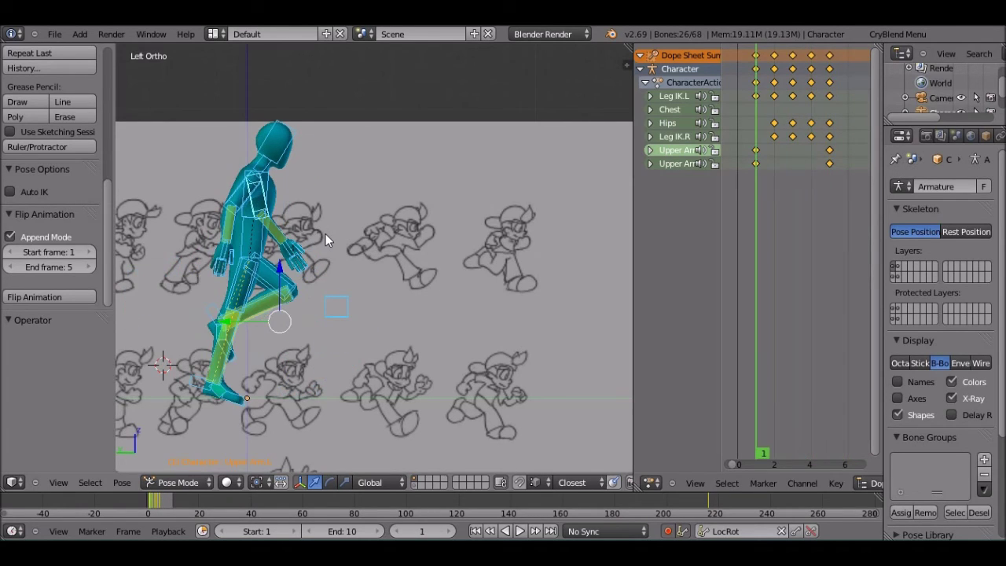
key("Right")
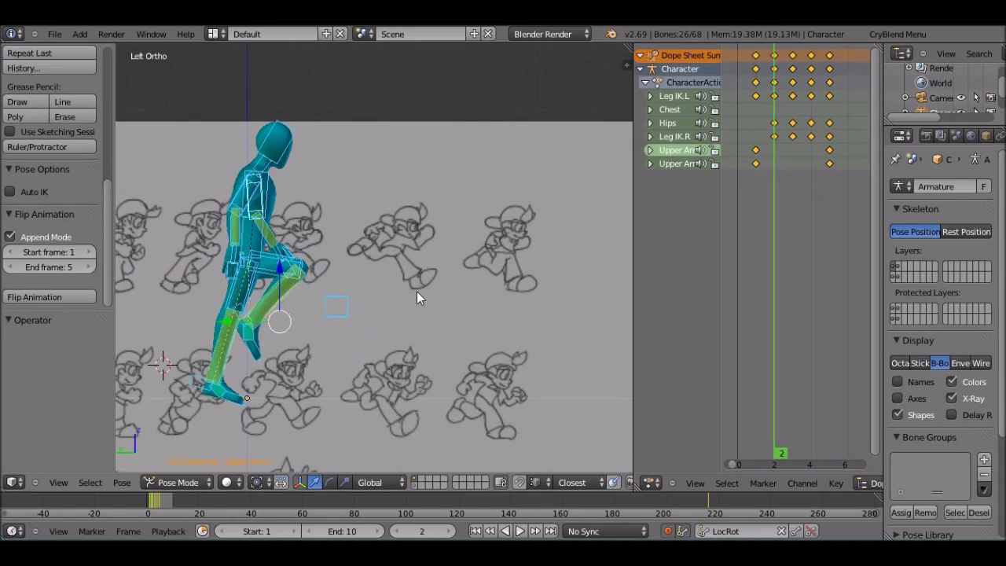
key("Right")
key("Right")
key("Right")
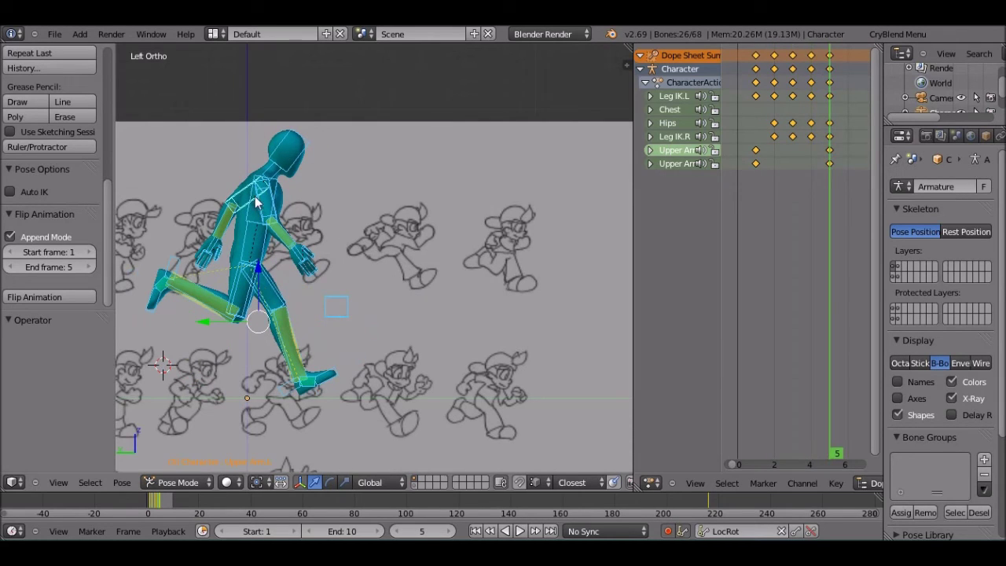
right_click(245, 197)
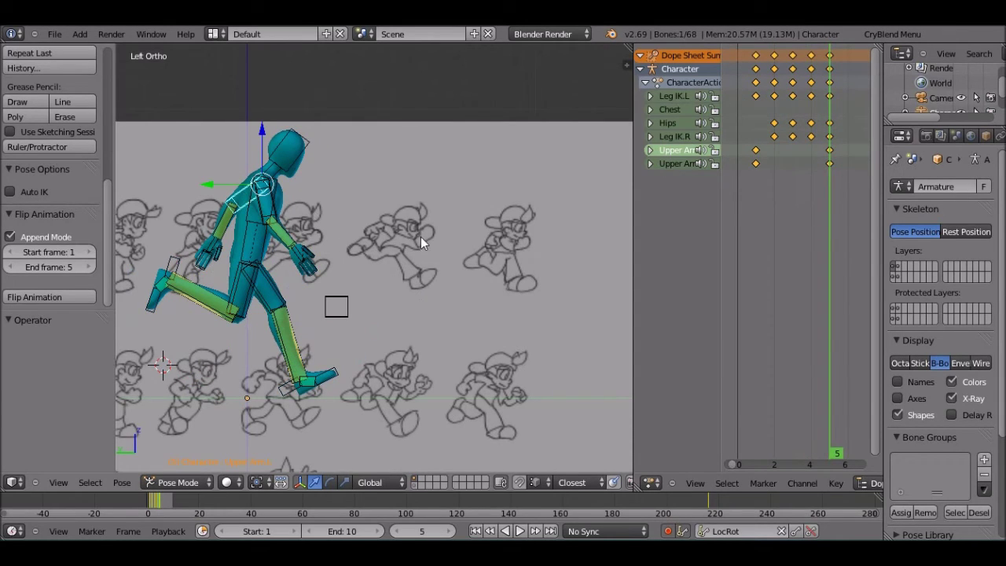
key("r")
key("x")
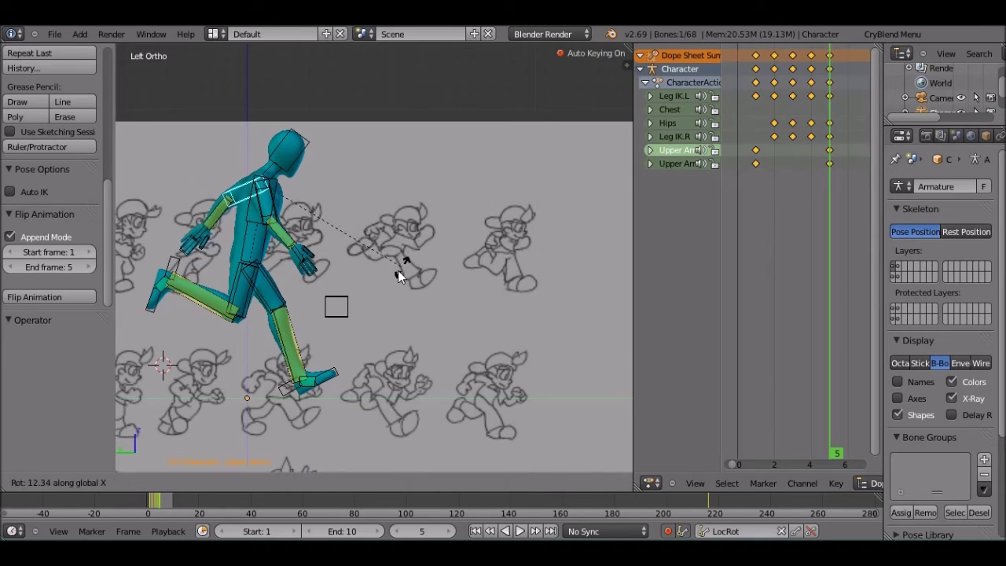
left_click(392, 277)
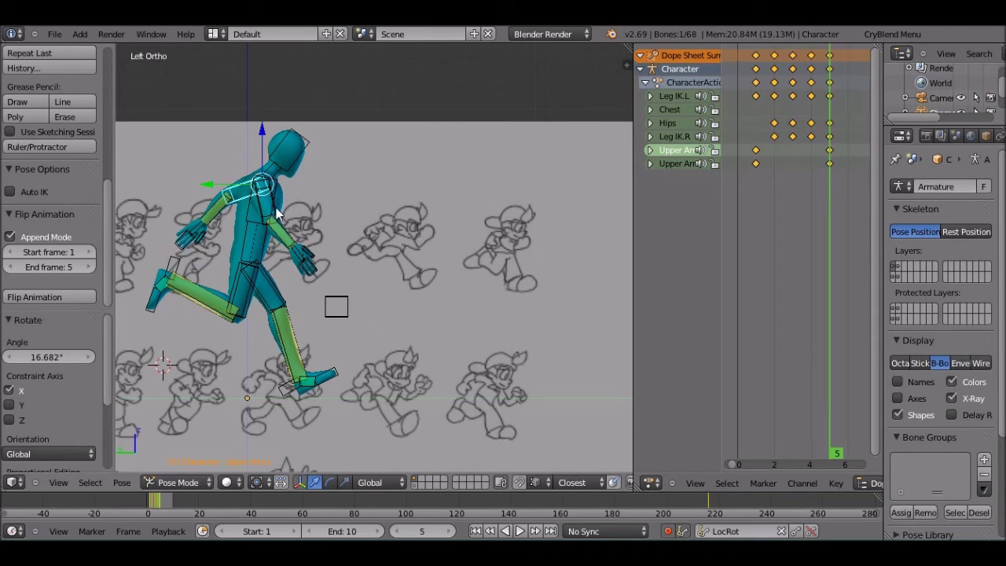
Swing the other upper arm back about -22° on X, then forward about 12.6°.
right_click(276, 214)
right_click(284, 222)
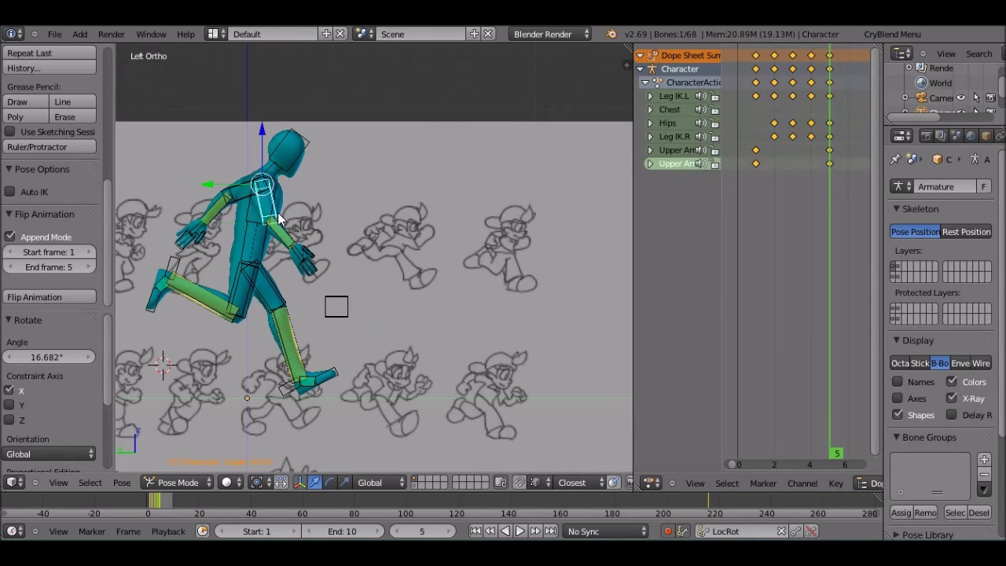
key("r")
key("x")
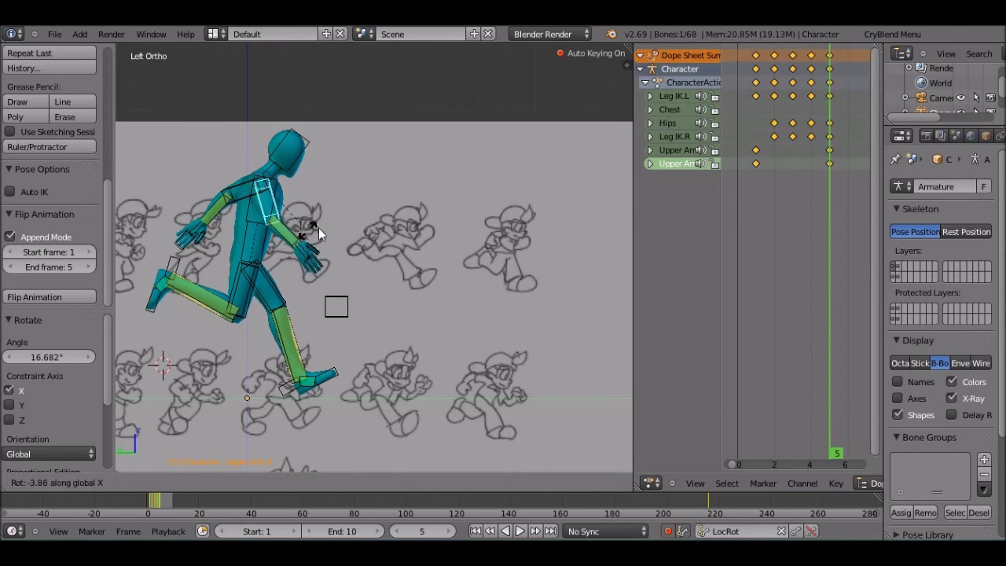
left_click(333, 225)
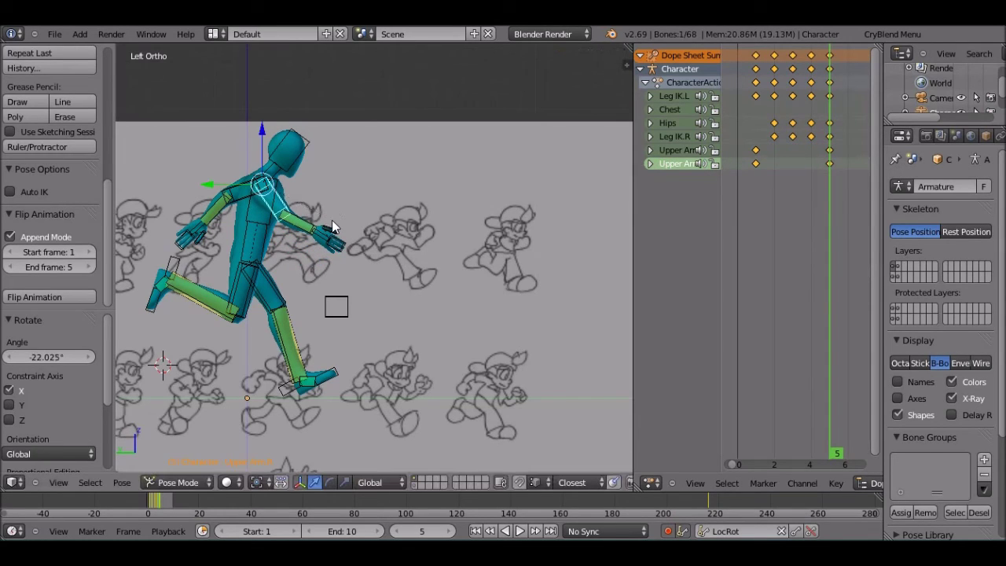
key("r")
key("x")
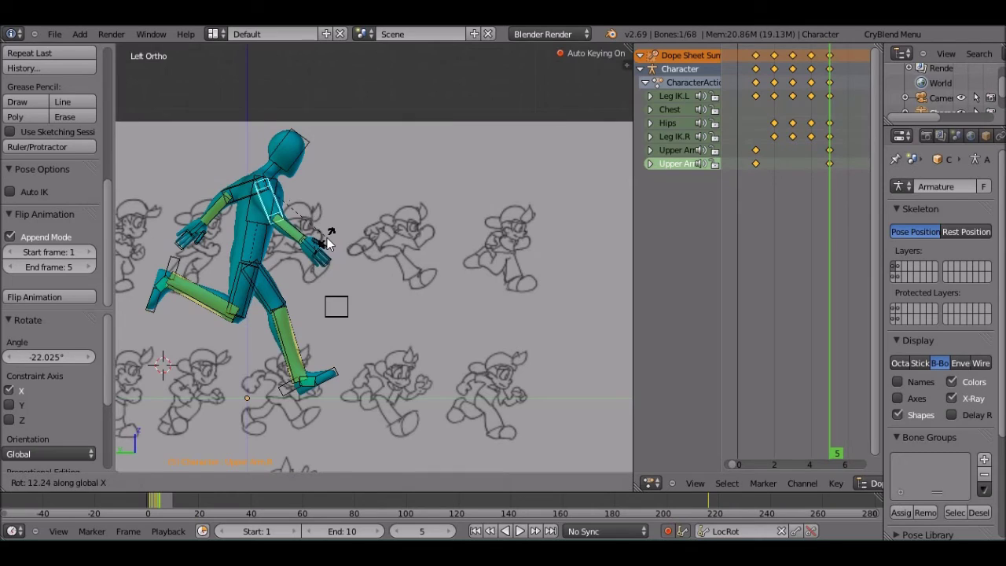
left_click(327, 242)
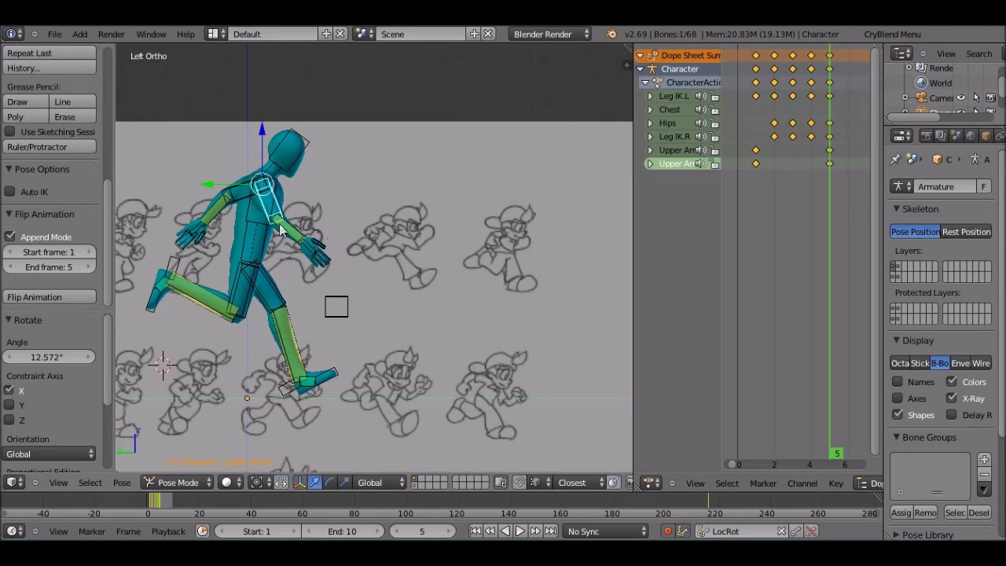
Rotate the first upper-arm bone again on global X, then select all bones.
right_click(233, 195)
key("r")
key("x")
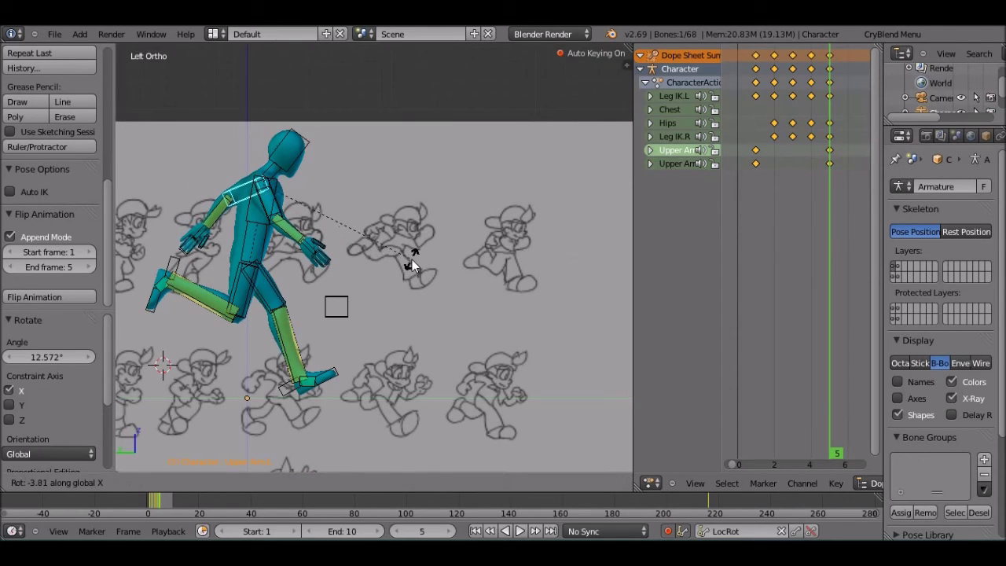
left_click(413, 264)
key("a")
key("a")
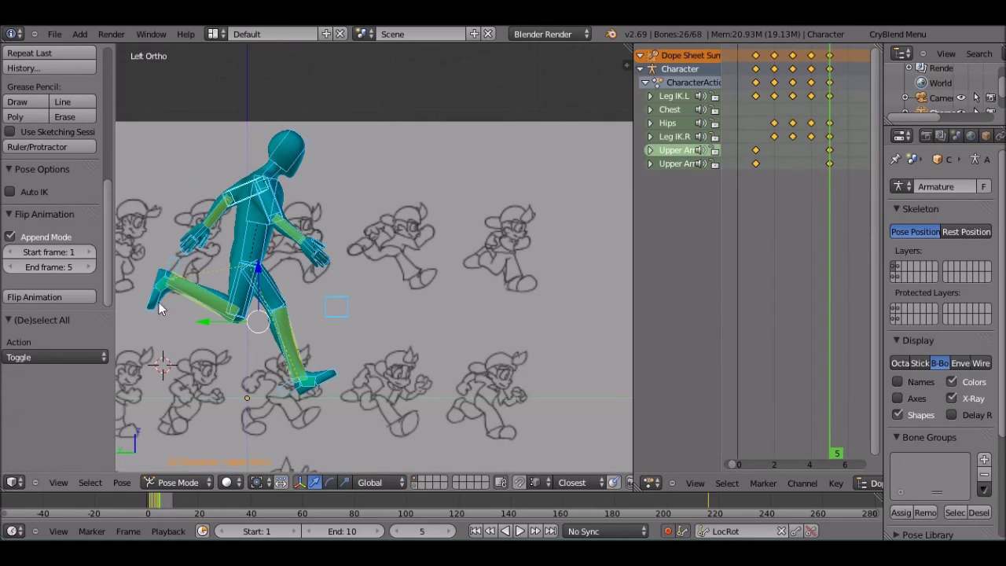
Mirror the keyed poses with Flip Animation, set the End frame to 9, and play it.
left_click(86, 297)
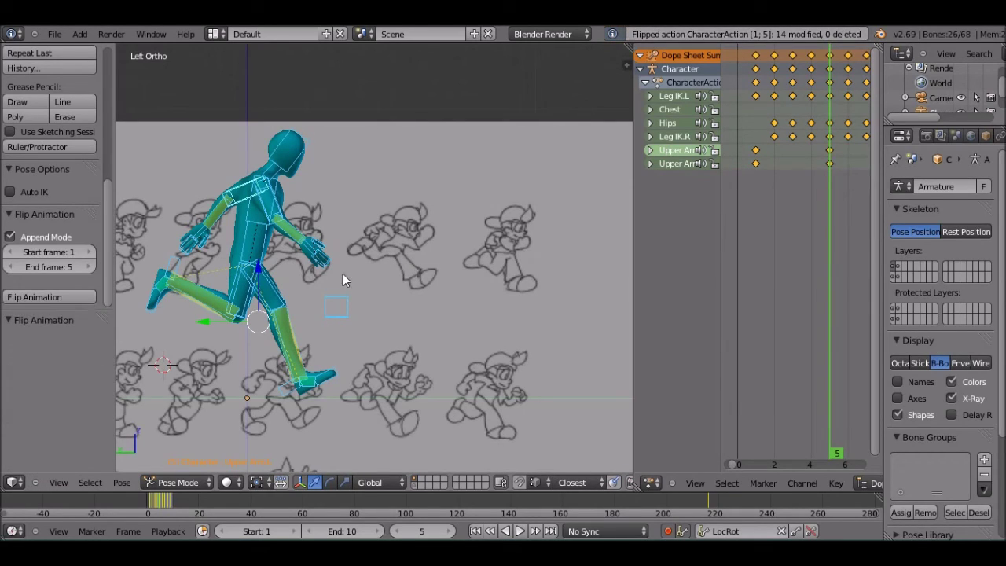
left_click(306, 531)
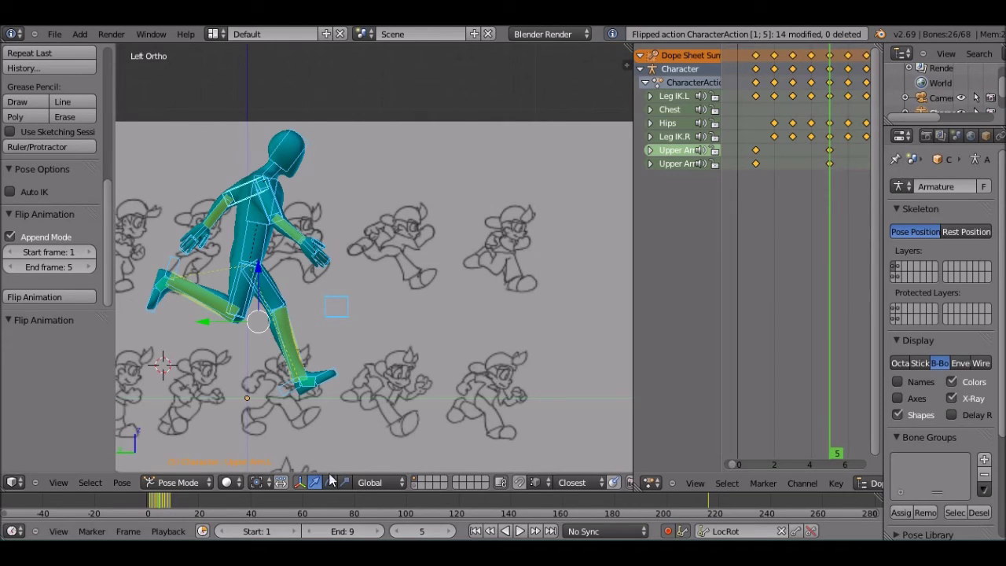
key("a")
key("alt+a")
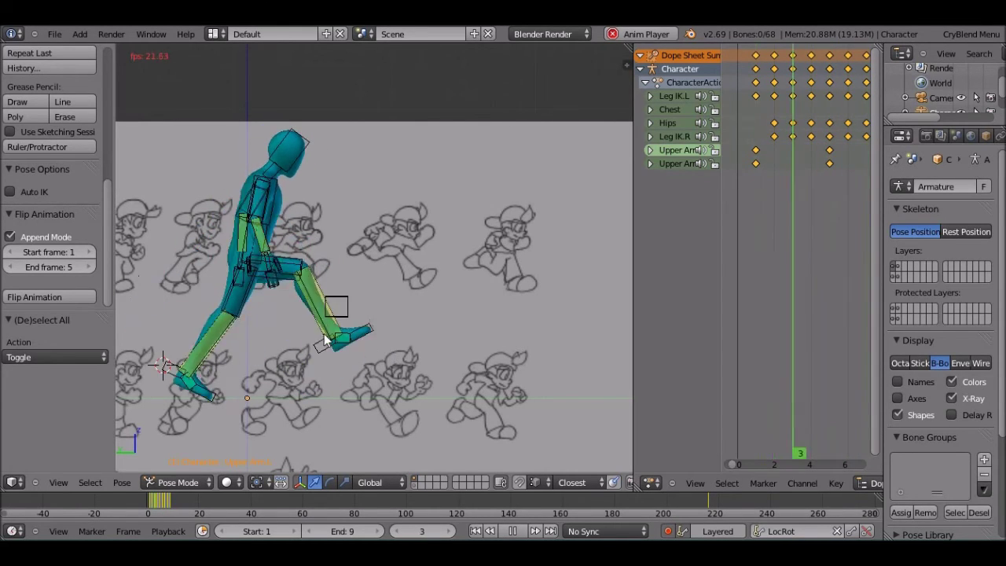
Stop playback, compare poses around frame 1, then select the Leg IK.L foot control.
key("Escape")
key("Down")
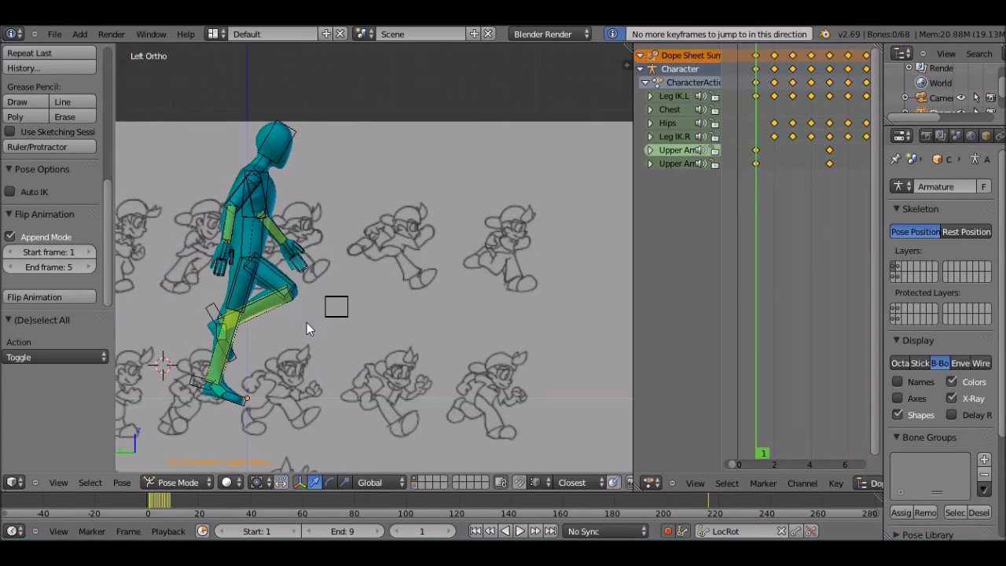
key("Up")
key("Left")
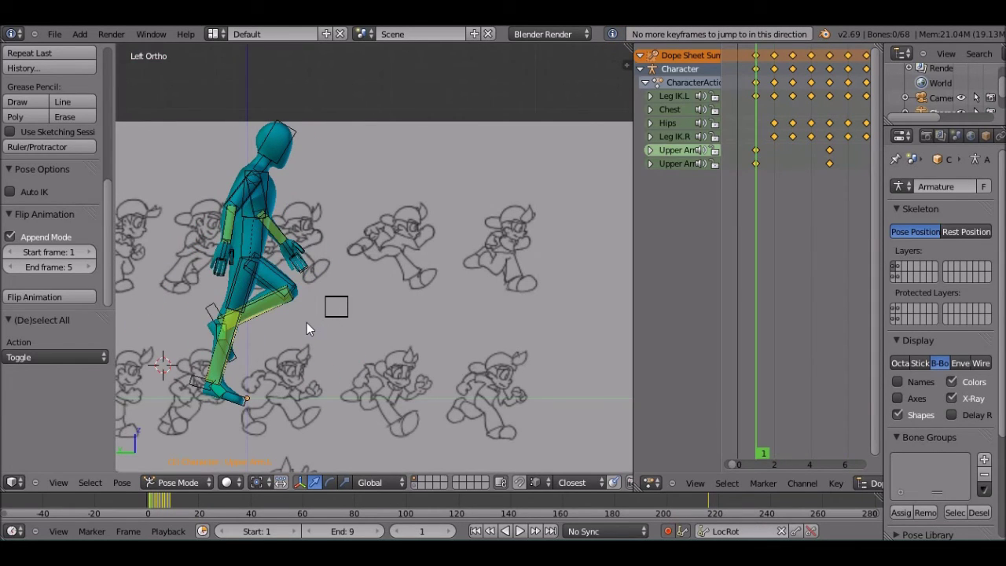
key("Right")
key("Left")
key("Right")
key("Left")
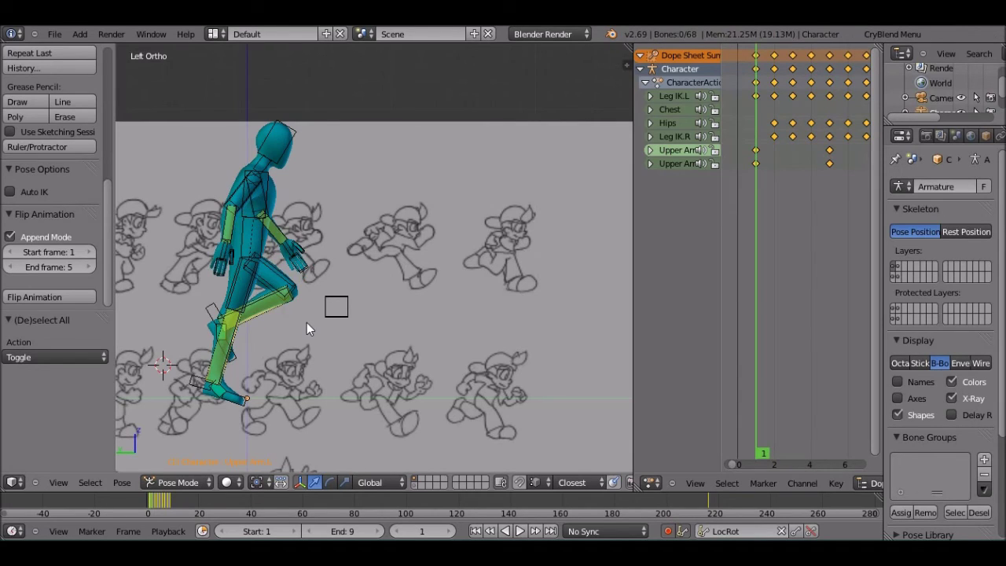
right_click(205, 318)
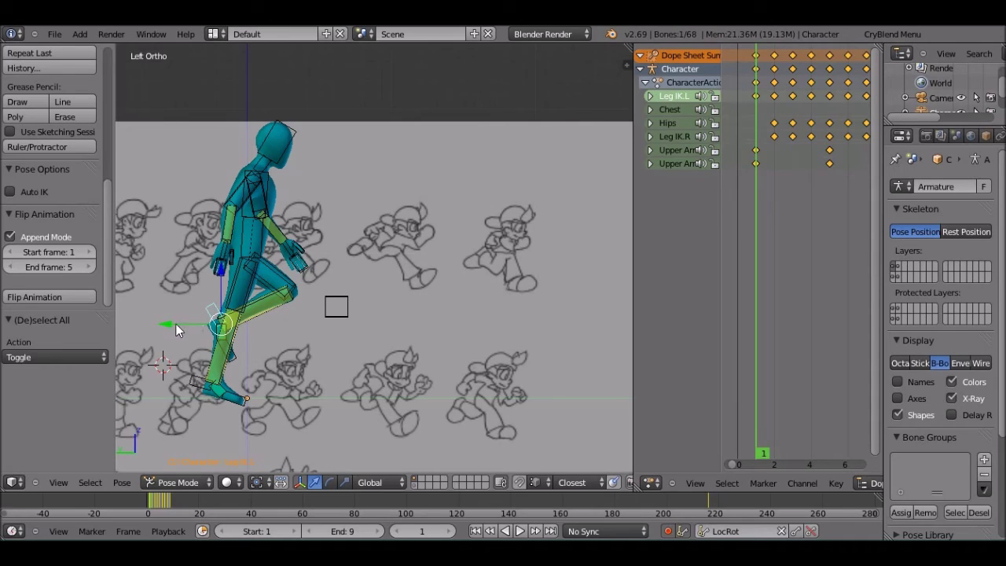
Lift the Leg IK.L foot control 0.021 along Z.
left_click_drag(175, 323, 216, 294)
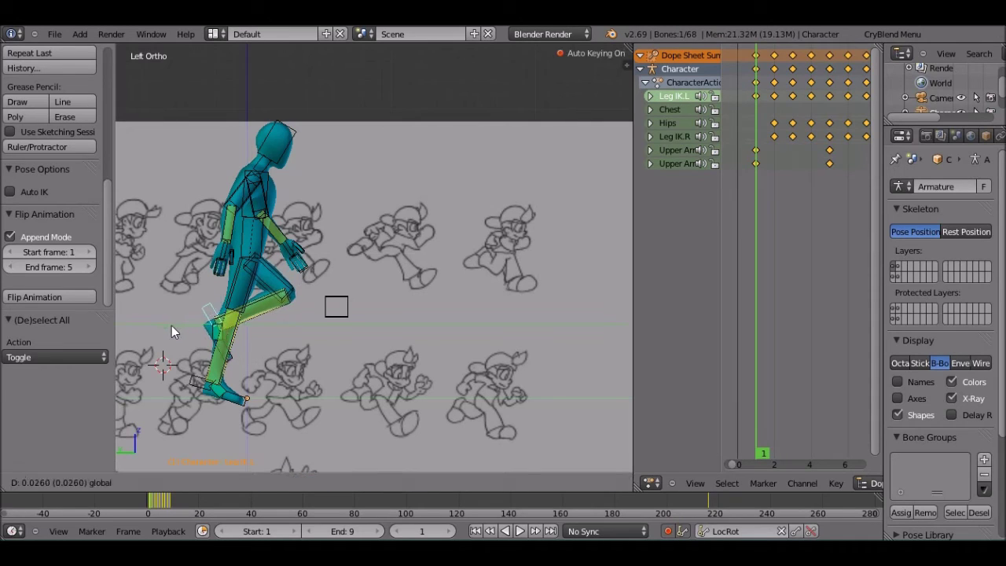
key("g")
key("z")
left_click(216, 278)
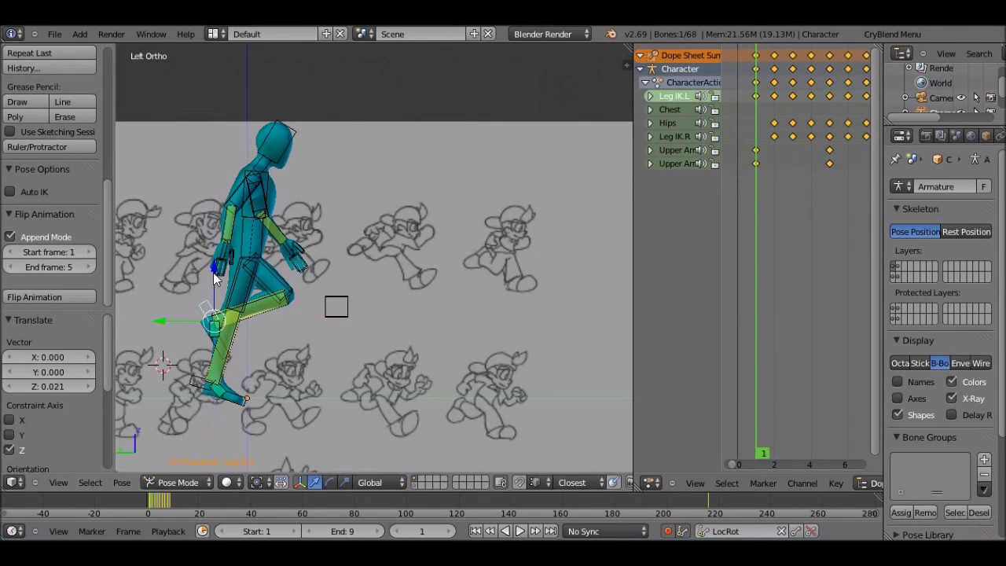
Shift the left foot 0.005 along Y and compare frames 1 and 2.
key("g")
key("y")
left_click(169, 325)
key("Right")
key("Right")
key("Left")
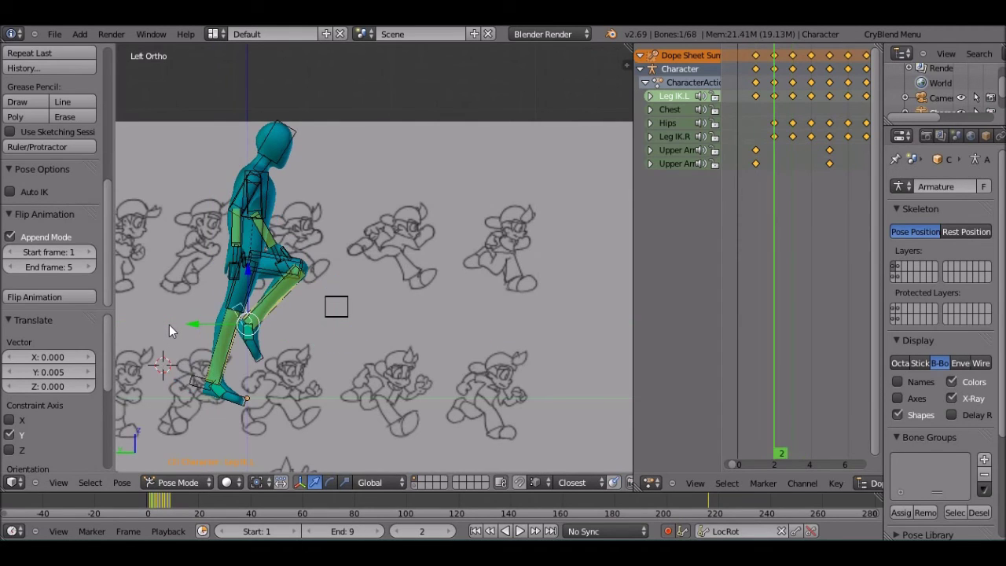
scroll(169, 325, "down", 6)
scroll(169, 325, "up", 8)
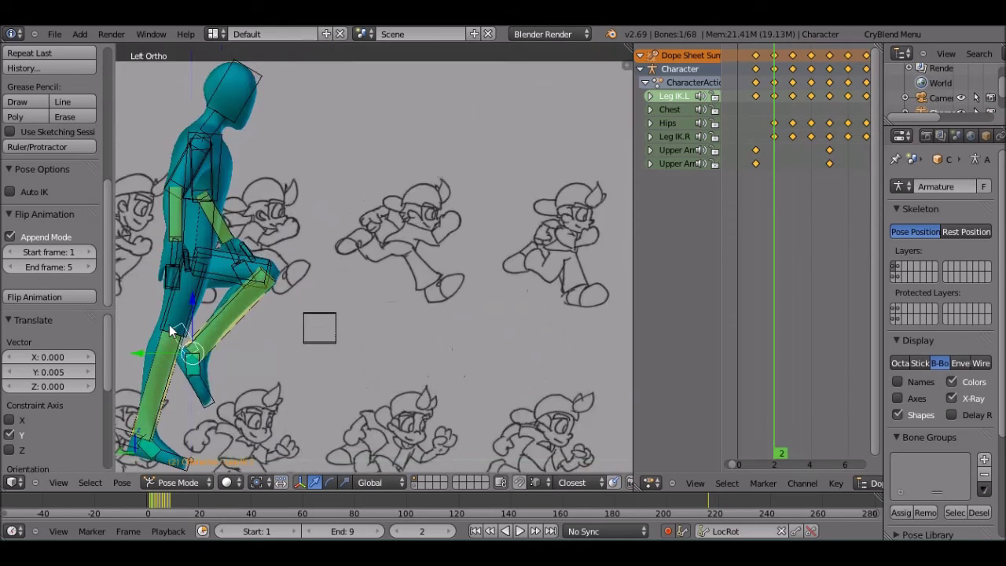
scroll(169, 324, "down", 2)
key("Left")
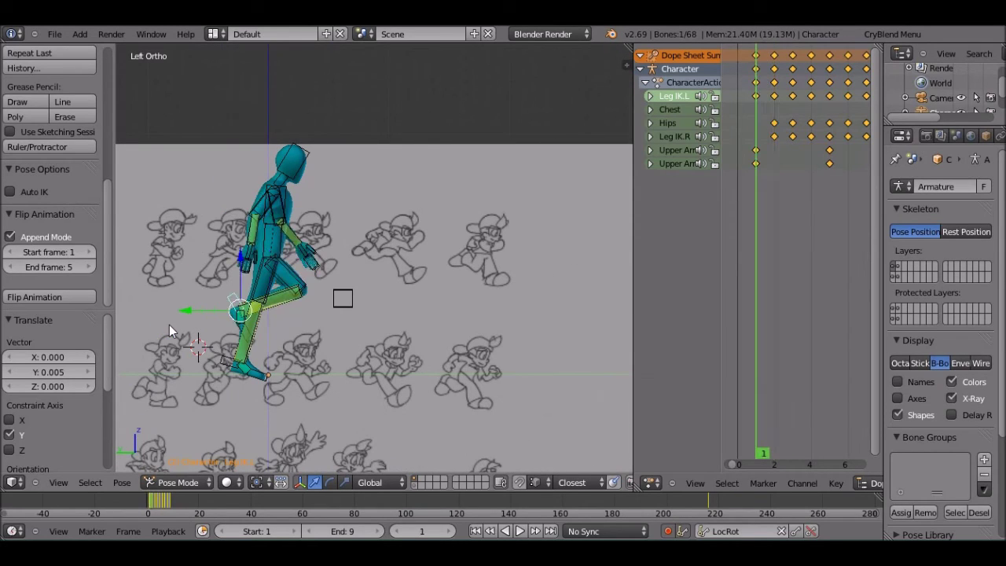
Move the Leg IK.R foot control back and tilt it −17.6° about X.
right_click(222, 365)
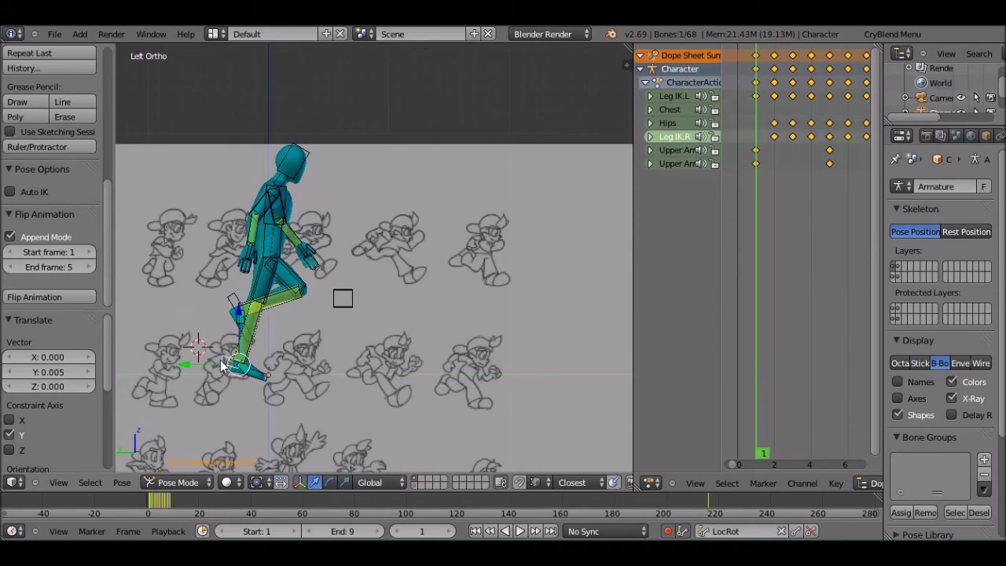
key("g")
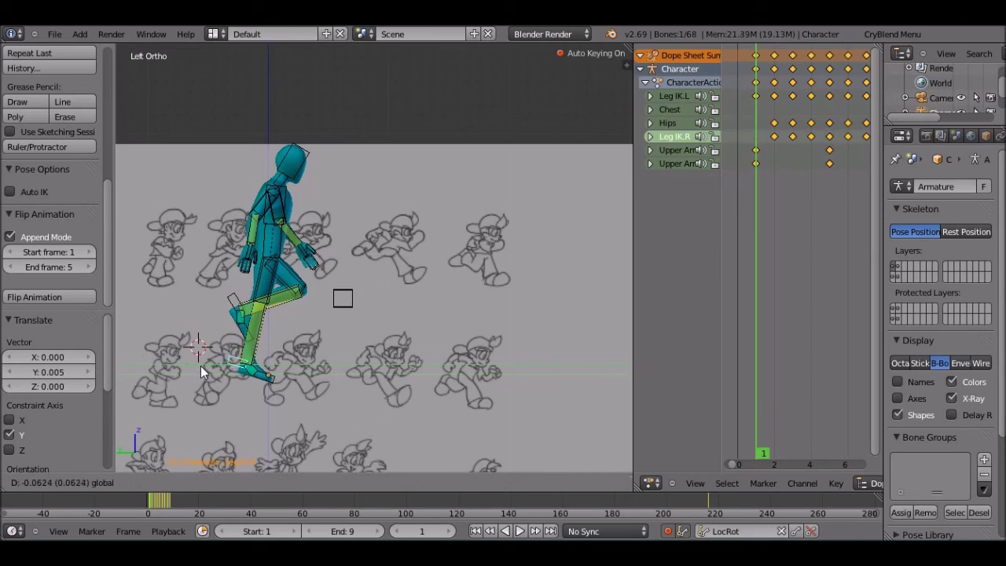
left_click(200, 366)
key("r")
key("x")
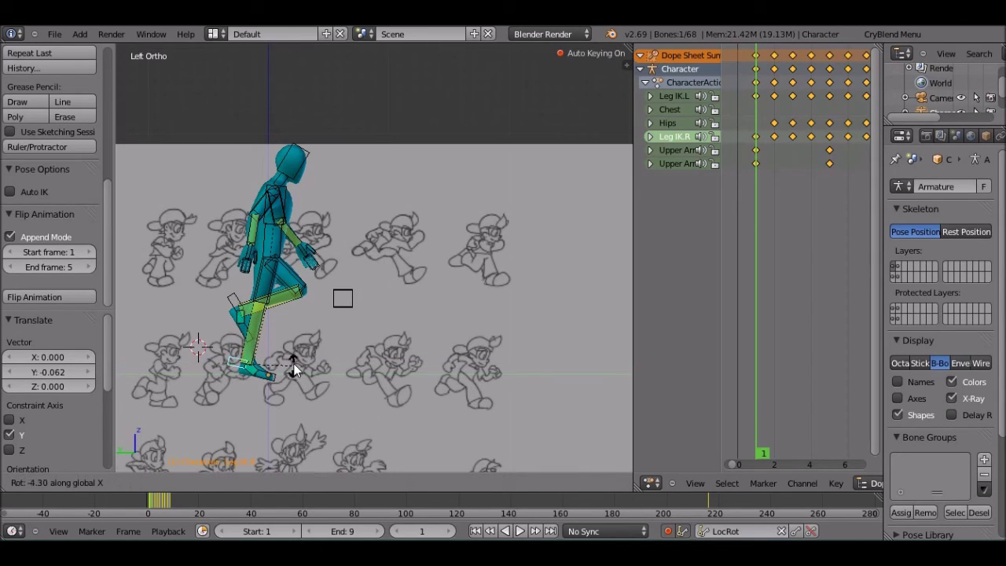
left_click(294, 360)
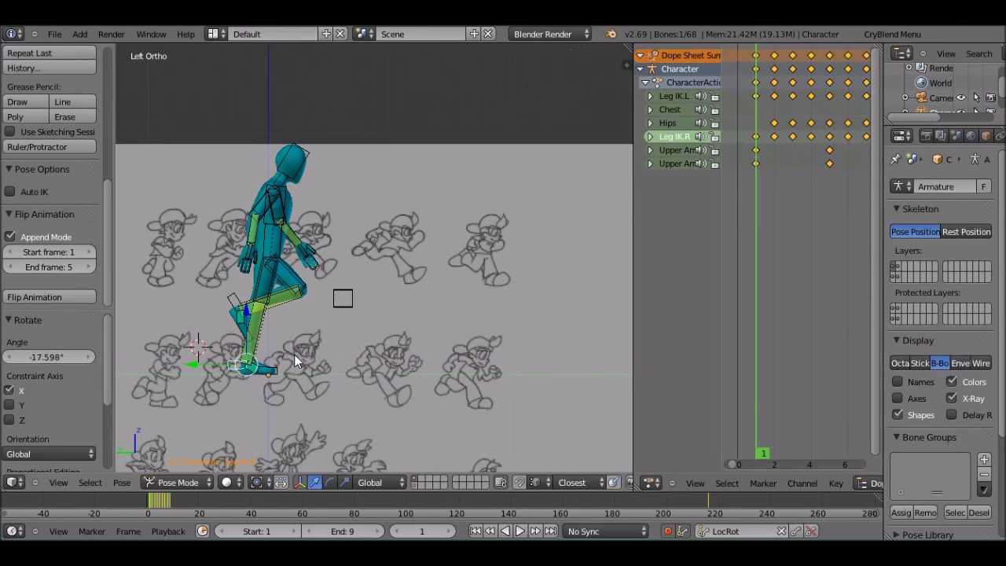
Step through frames 1 to 9 to check the stride, then play the looping run cycle.
key("Right")
key("Left")
key("Right")
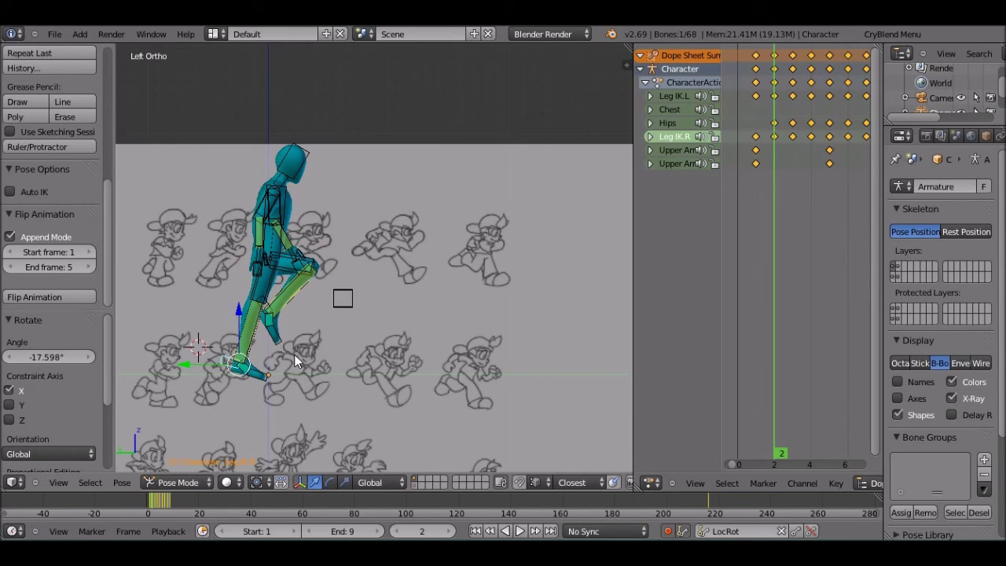
key("Right")
key("Right")
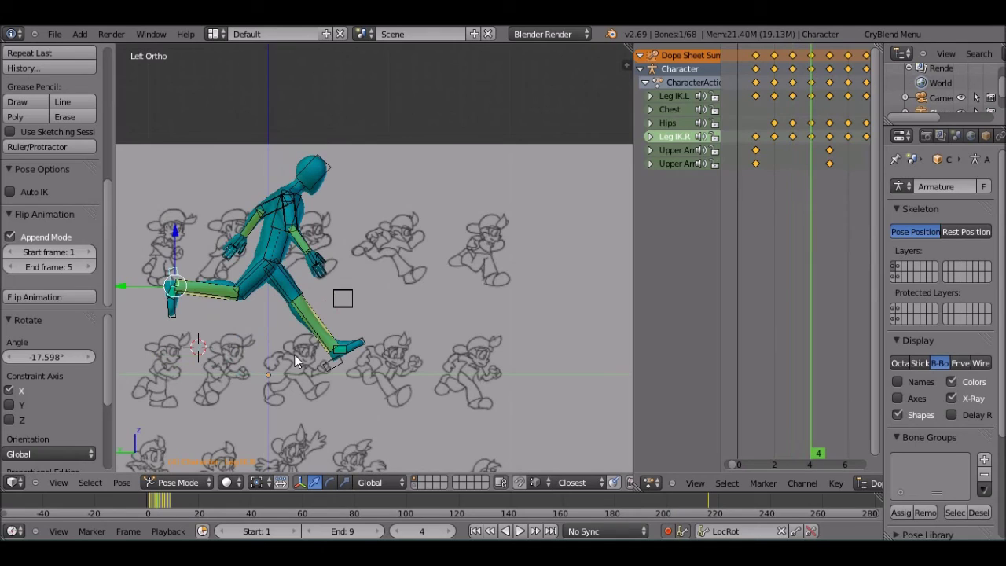
key("Right")
key("Right")
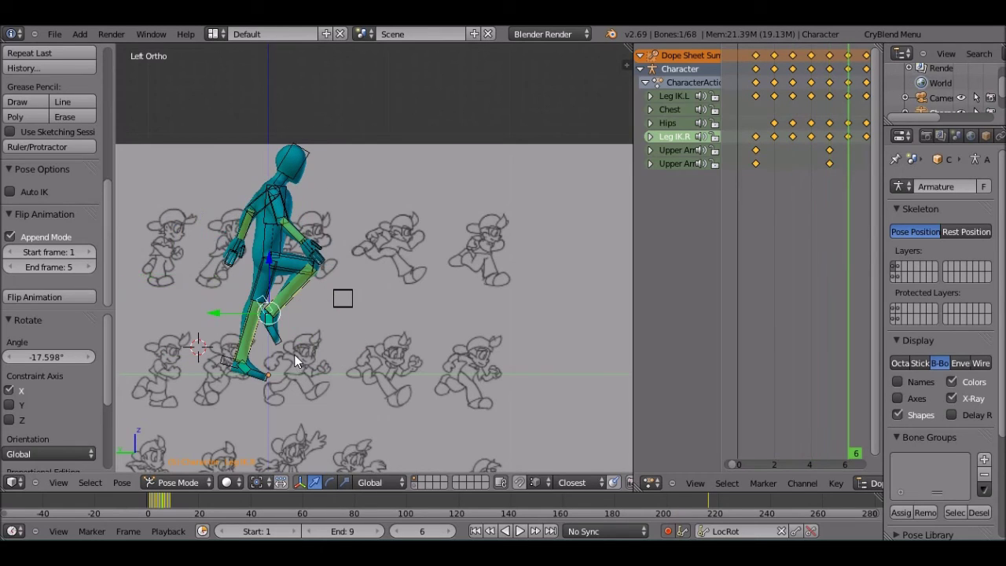
key("Left")
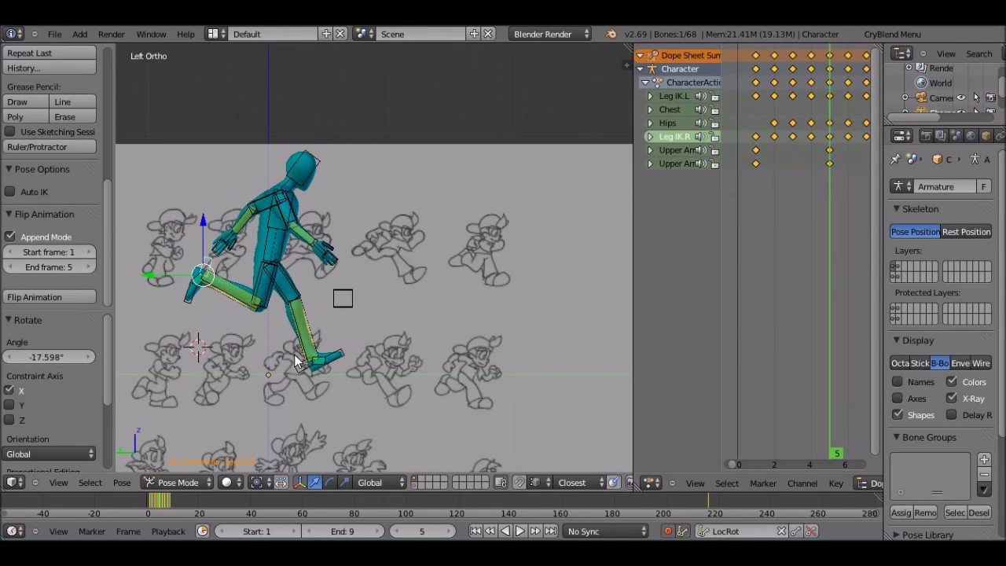
key("Right")
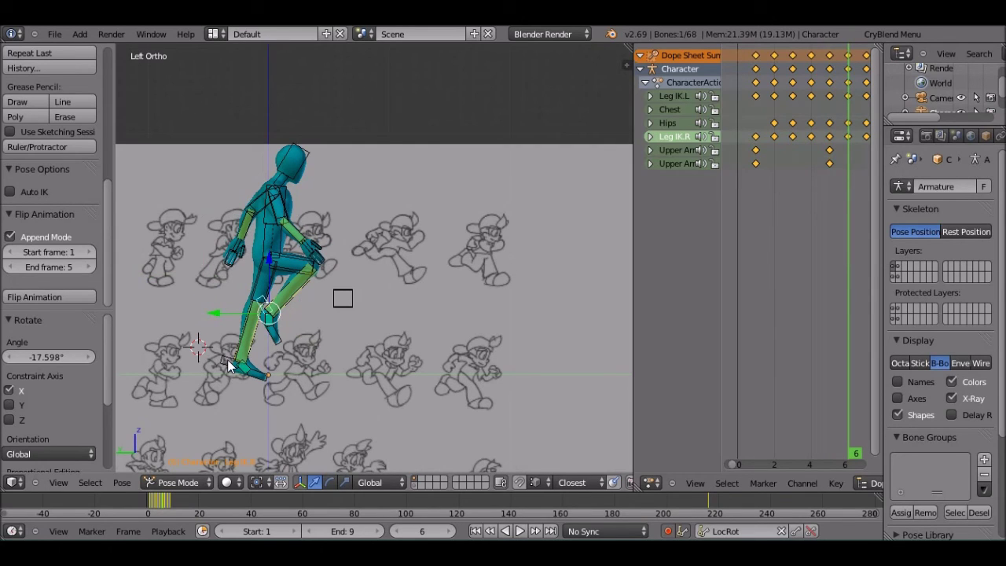
key("Right")
key("Right")
key("Right")
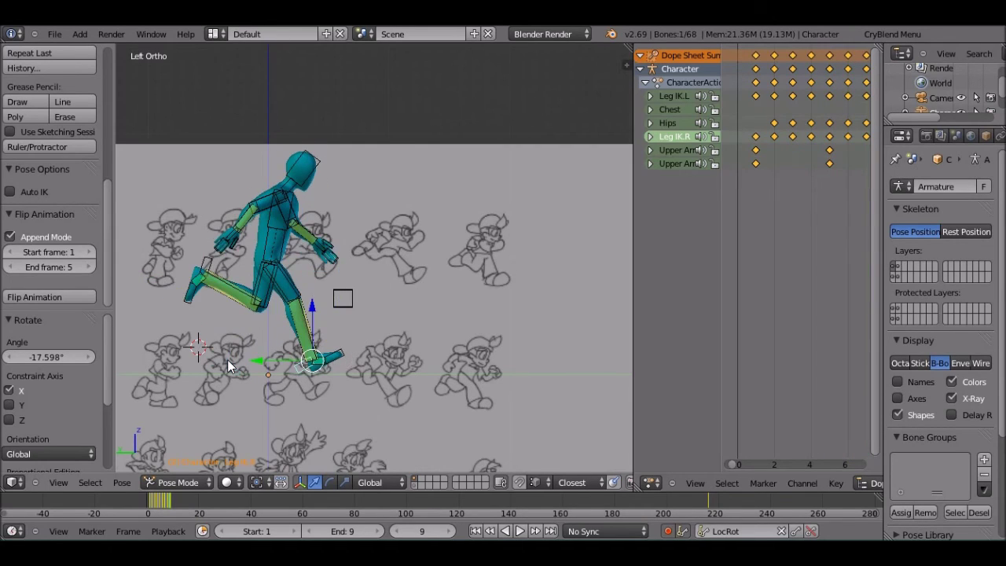
key("ctrl+z")
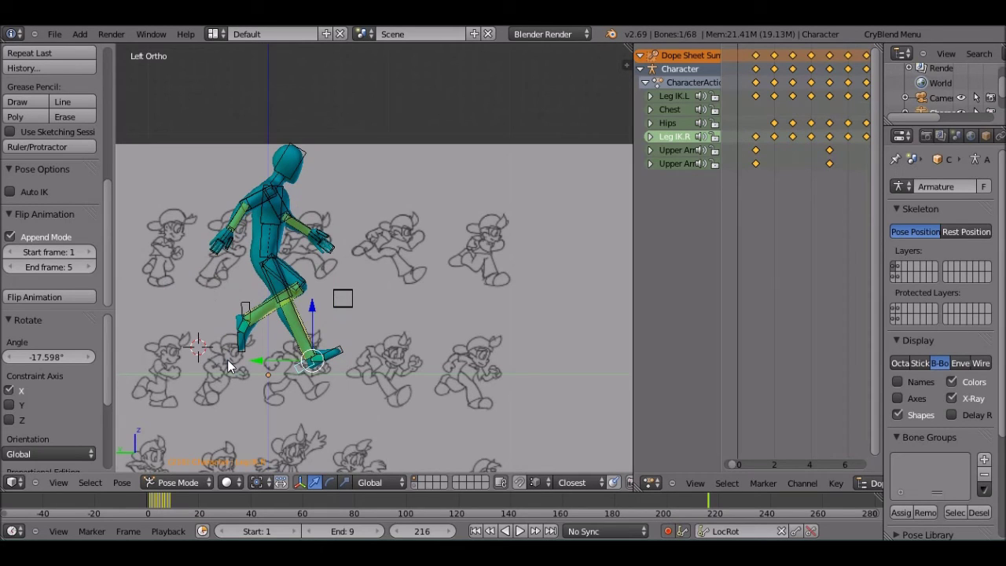
key("shift+Right")
key("alt+a")
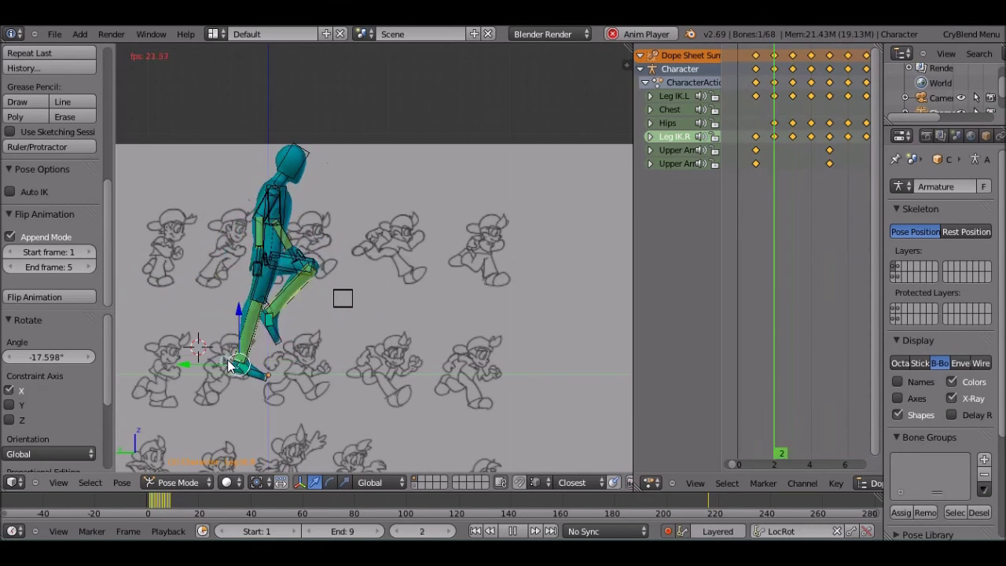
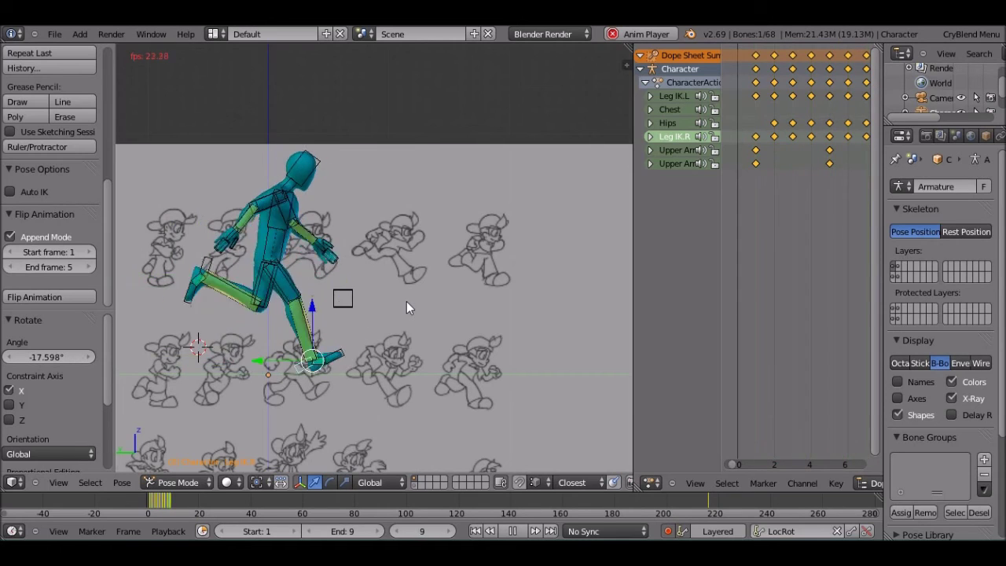
Stop the run-cycle playback at frame 4 and zoom out the Dope Sheet timeline.
key("alt+a")
scroll(777, 130, "down", 3)
scroll(802, 110, "down", 2)
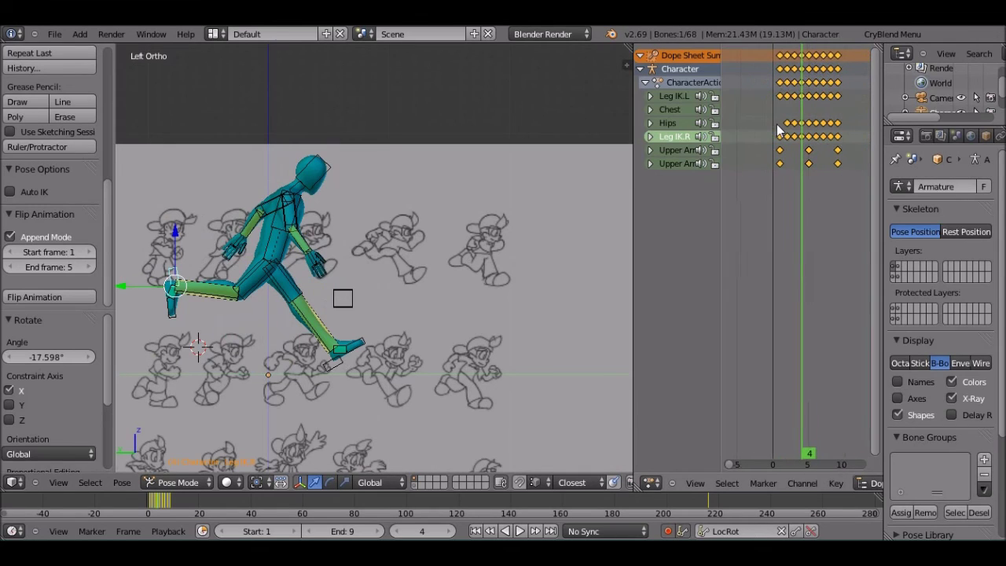
Select the final three keyframe columns and move them to a later frame.
right_click(842, 57)
right_click(833, 57, "shift")
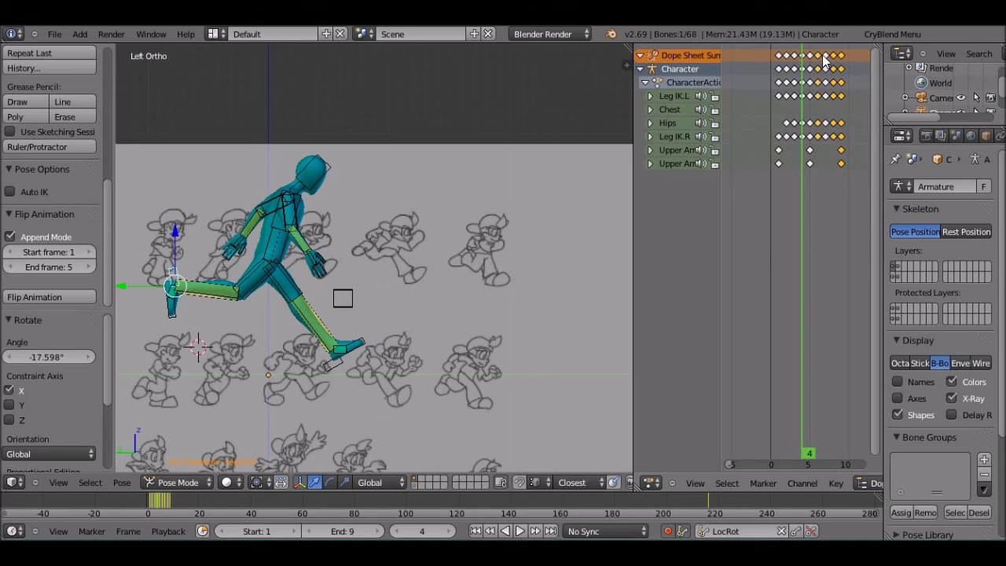
right_click(814, 60, "shift")
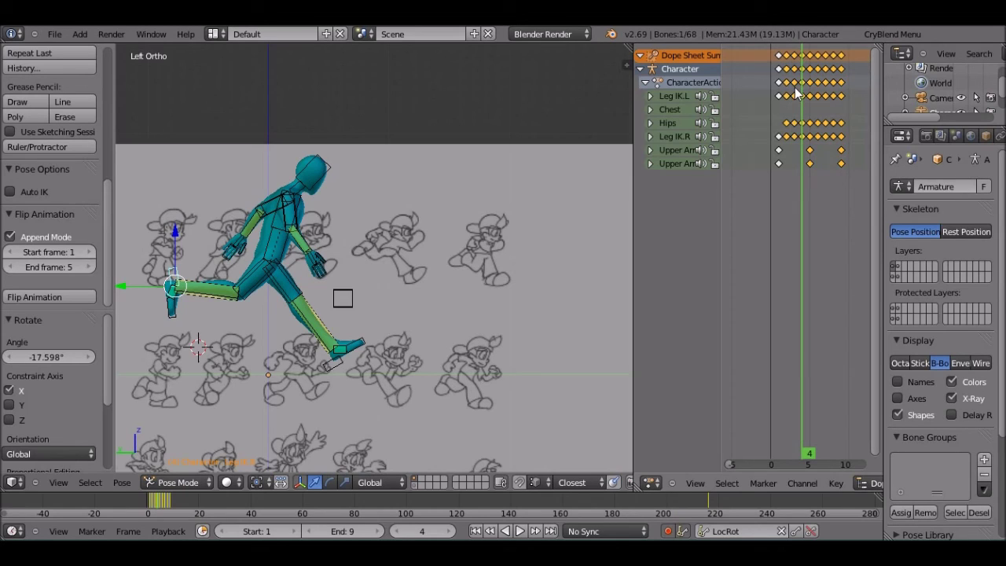
key("g")
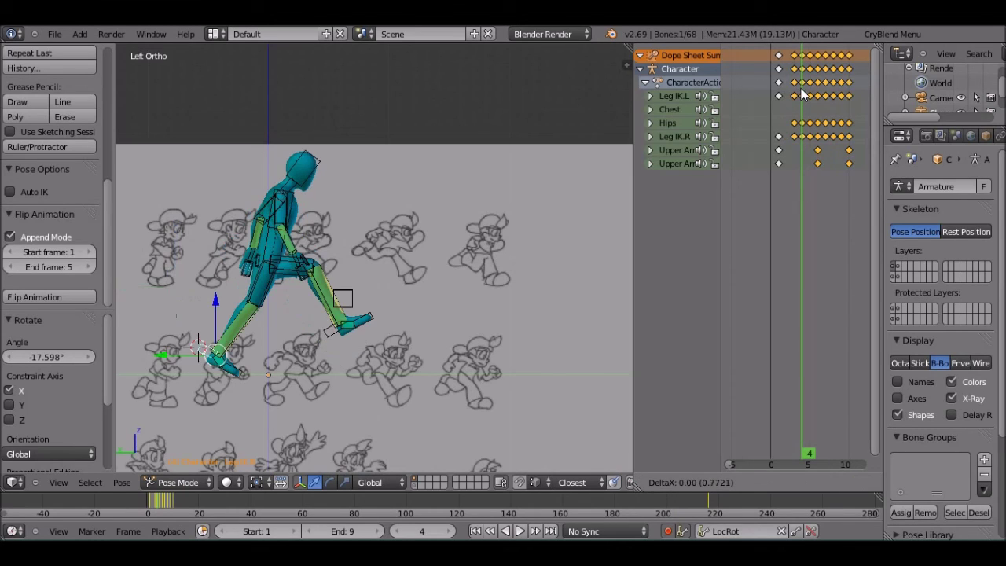
left_click(801, 94)
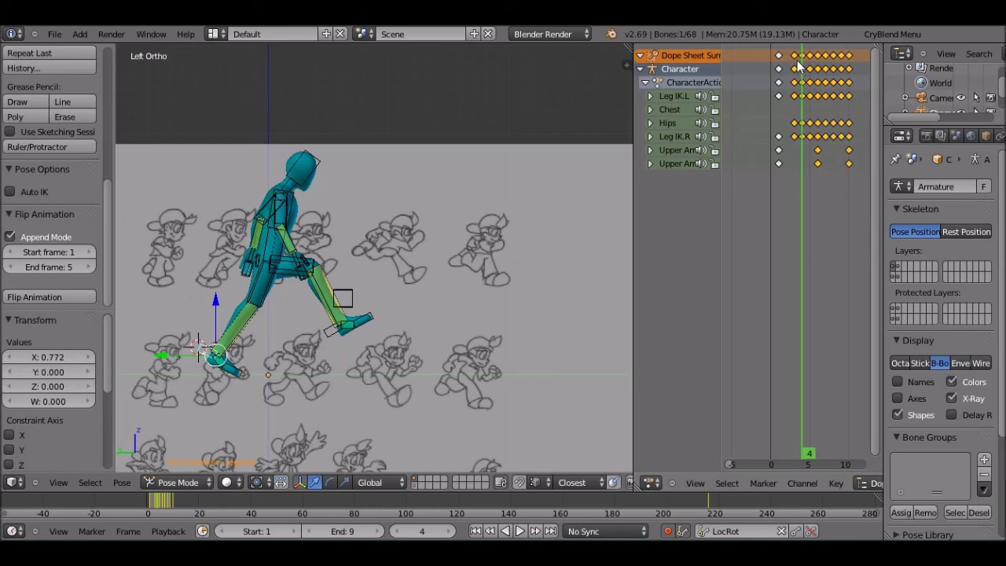
Nudge the selected keyframes further right in several successive moves.
key("g")
left_click(837, 88)
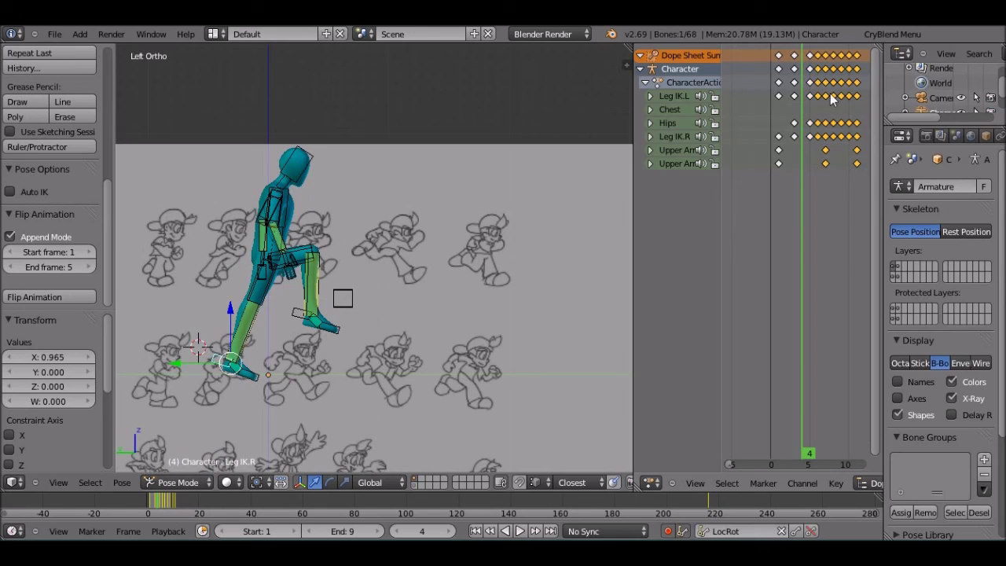
key("g")
left_click(835, 94)
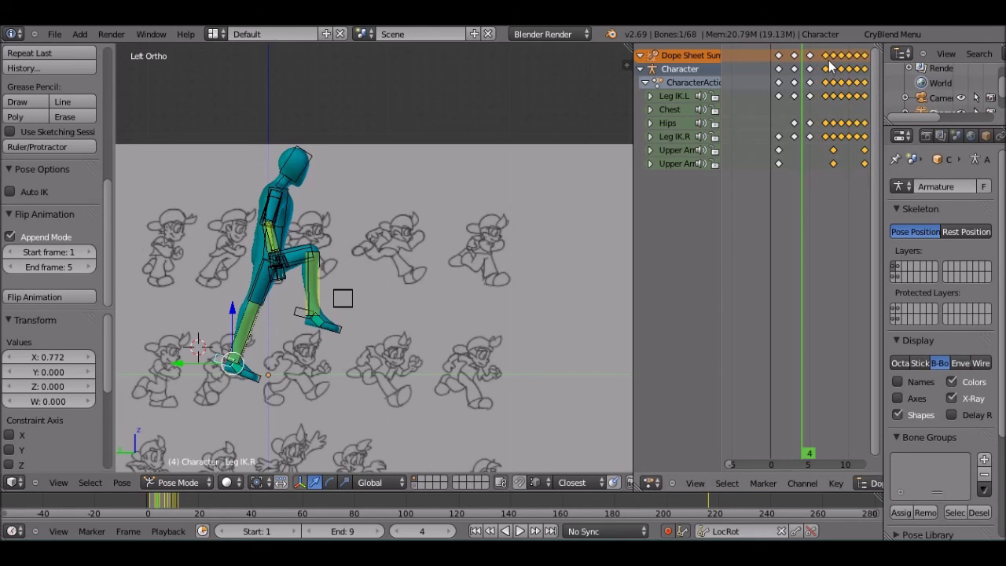
key("g")
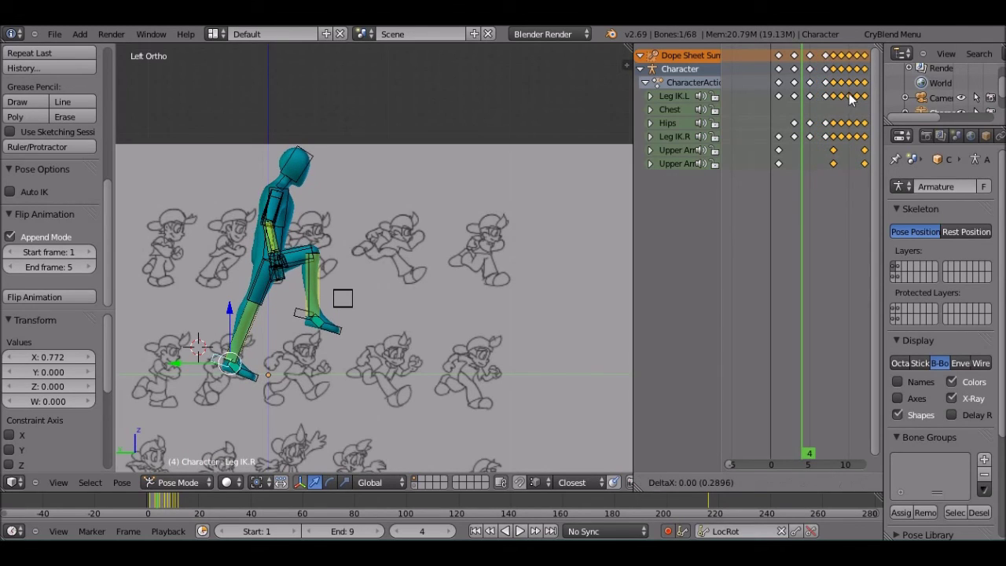
left_click(853, 97)
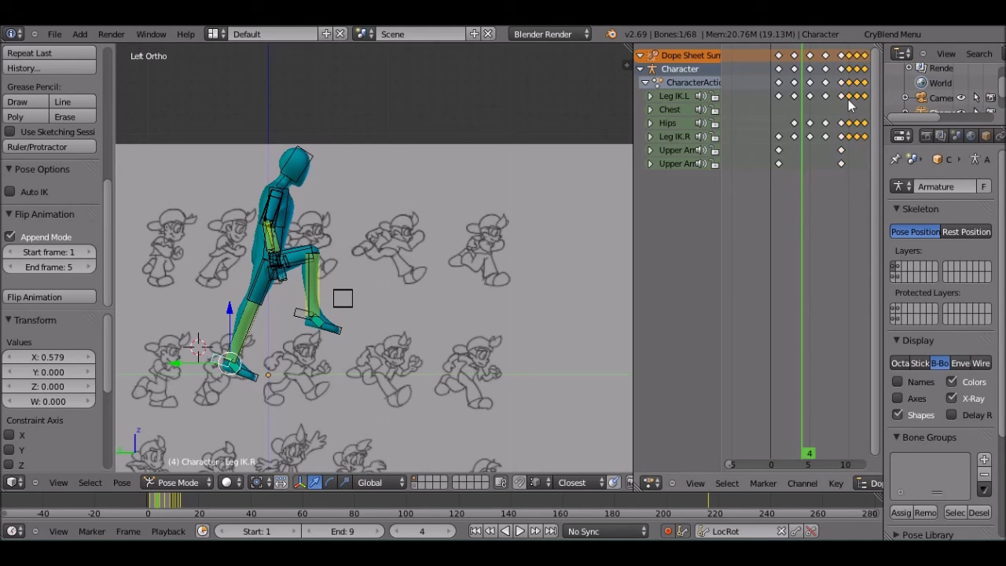
key("g")
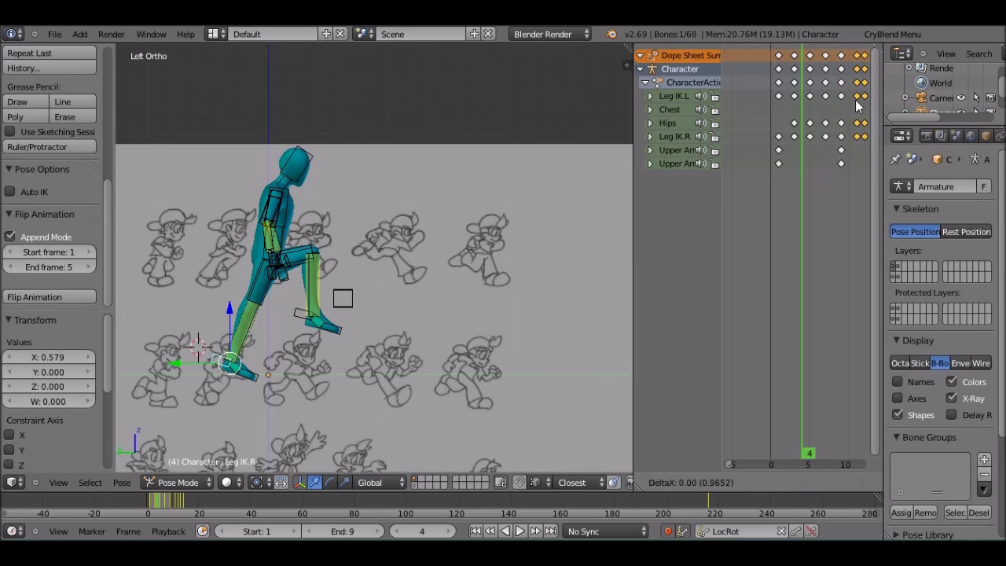
left_click(858, 105)
Push the selected keyframes a few more frames later, then play the animation to check timing.
scroll(821, 134, "down", 3, "ctrl")
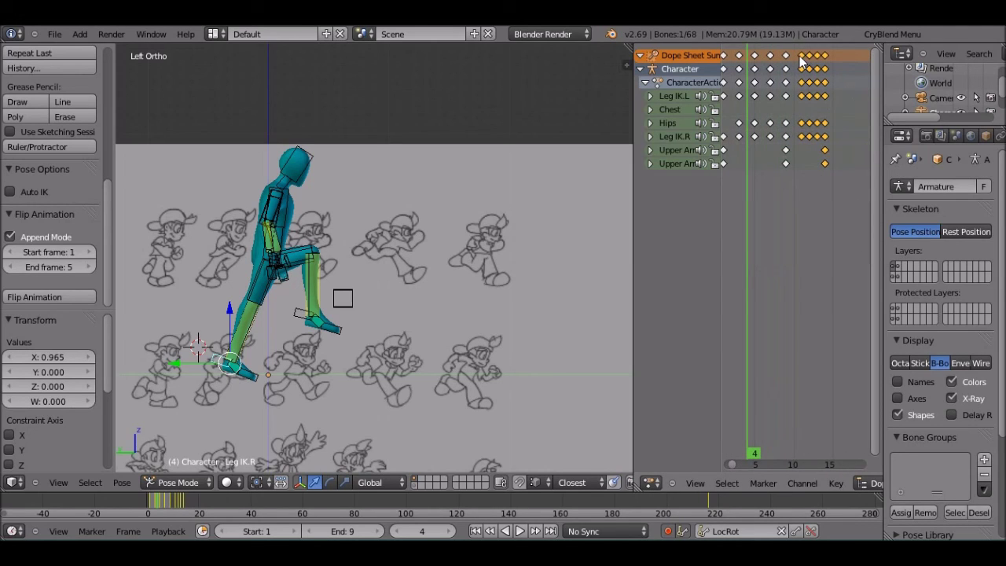
key("g")
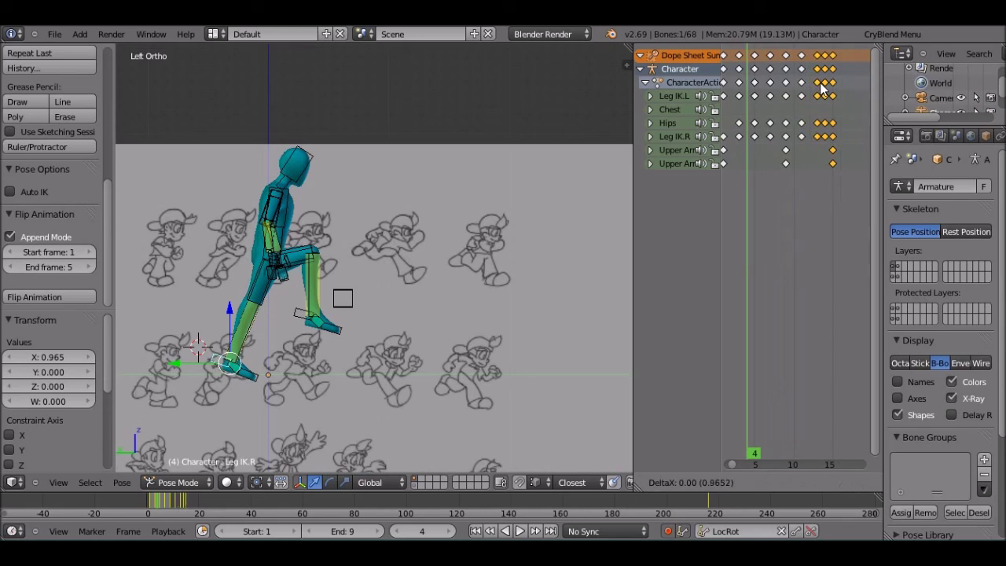
left_click(822, 88)
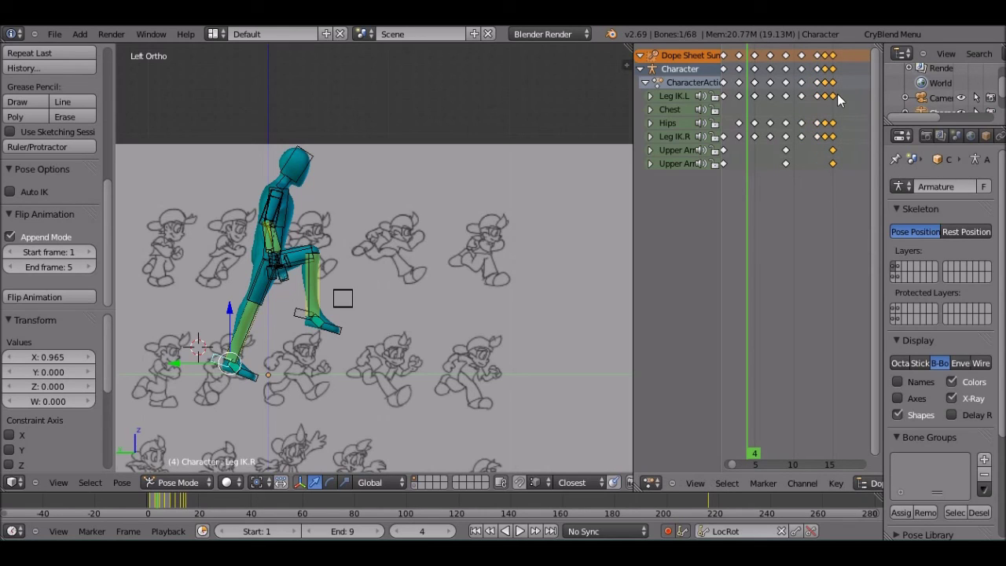
key("g")
left_click(843, 97)
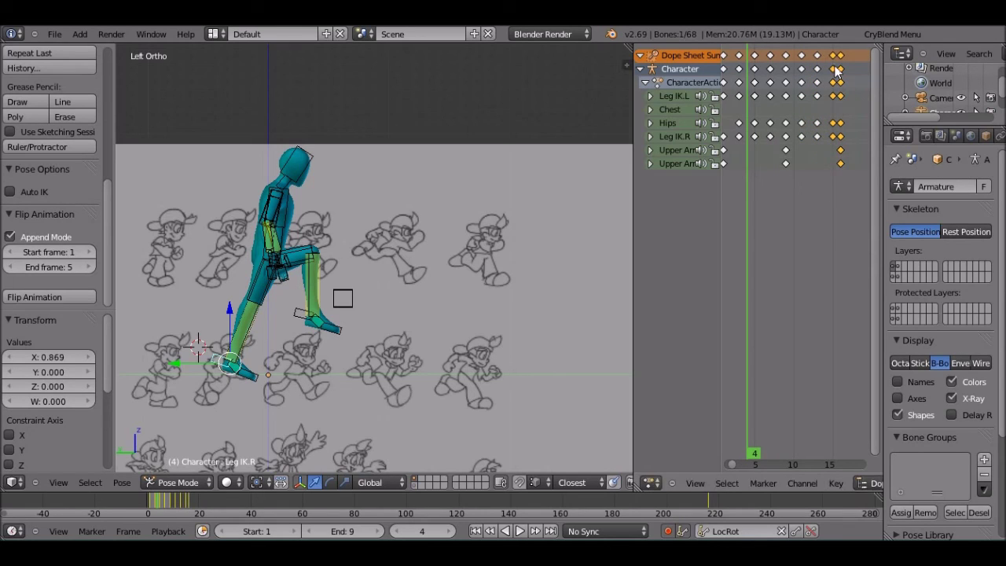
key("g")
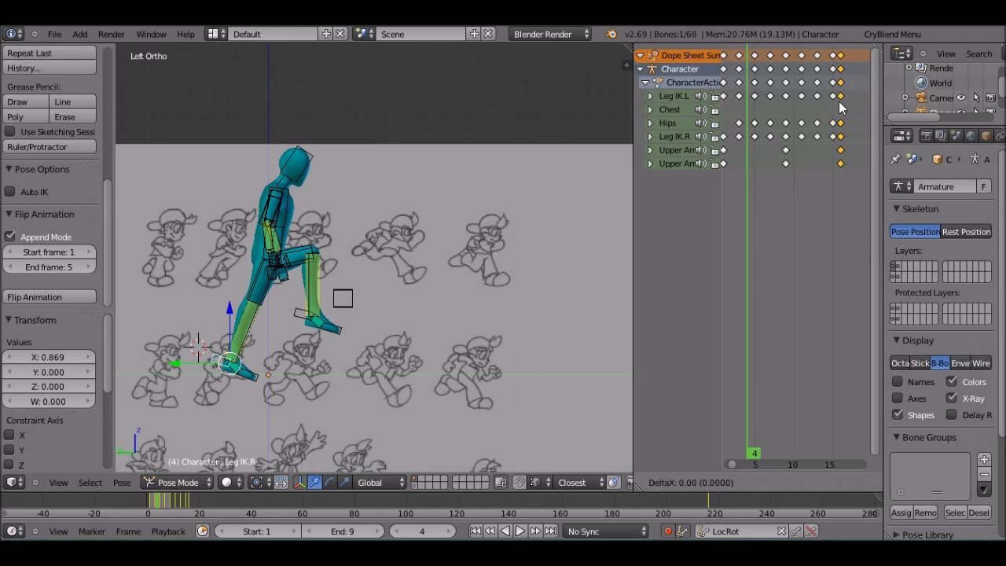
left_click(848, 109)
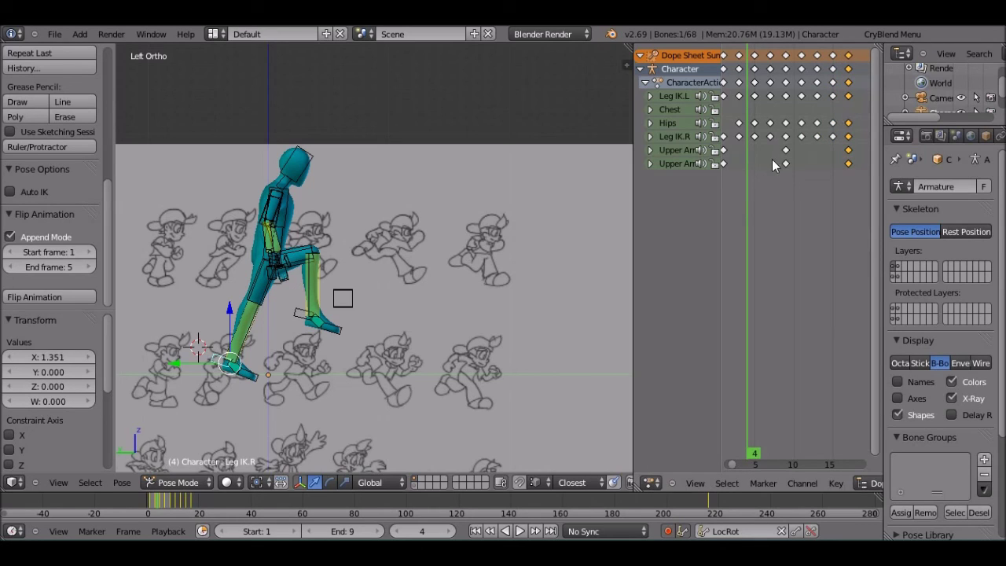
key("alt+a")
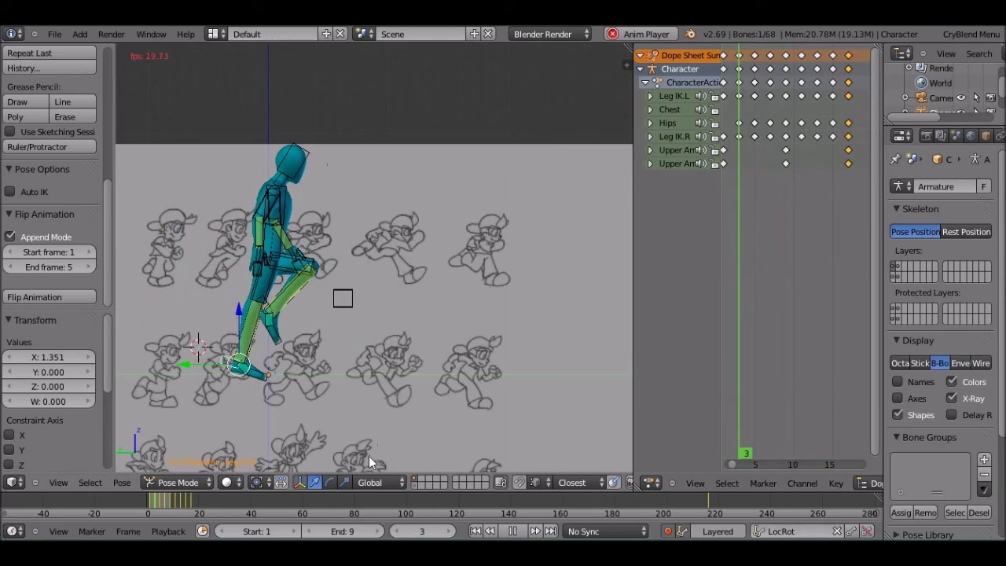
Raise the scene End frame from 9 to 16 so playback covers the stretched cycle.
left_click(379, 531)
left_click(379, 532)
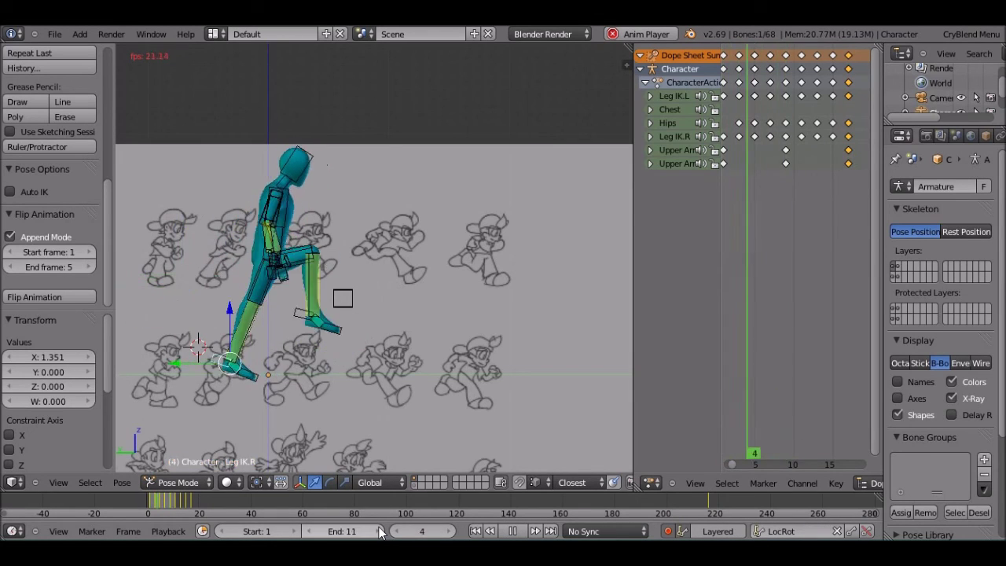
left_click(379, 531)
left_click(379, 531)
left_click(379, 531)
left_click(378, 531)
left_click(379, 531)
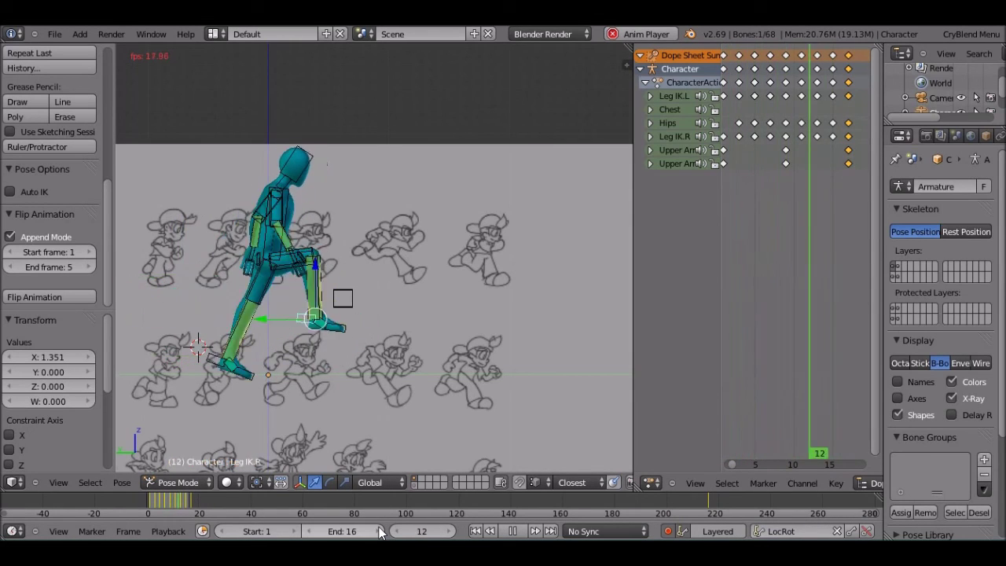
left_click(378, 531)
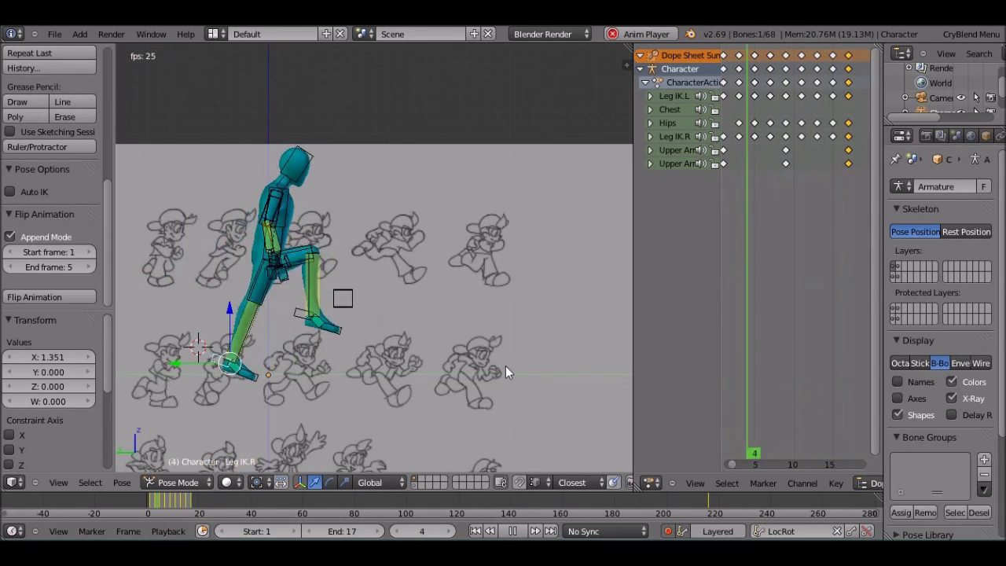
Stop playback with the mannequin at frame 2 and zoom the 3D viewport in and out.
left_click(513, 531)
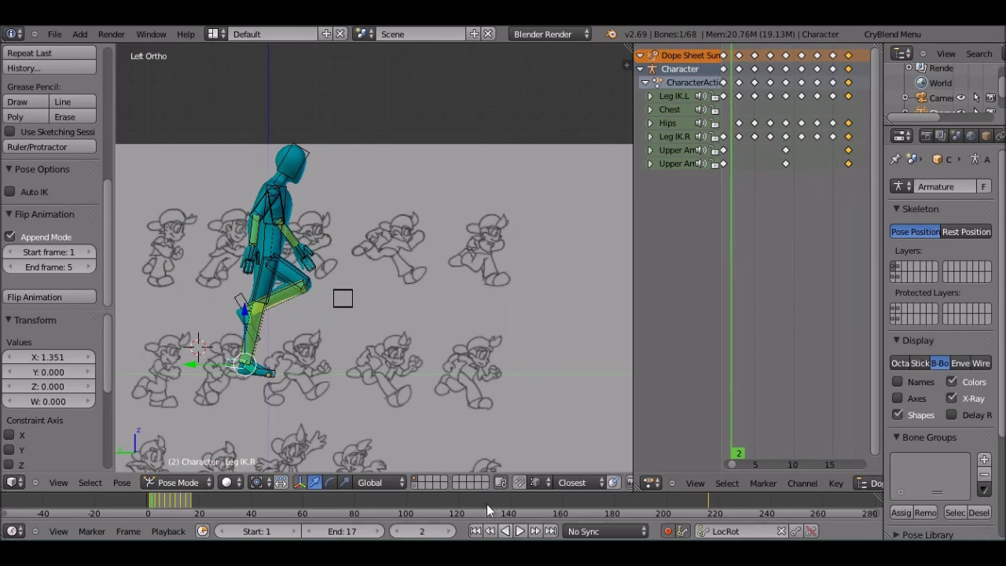
scroll(361, 316, "down", 10)
scroll(361, 316, "up", 7)
scroll(360, 316, "up", 4)
scroll(361, 315, "down", 10)
scroll(361, 316, "up", 9)
scroll(360, 316, "down", 1)
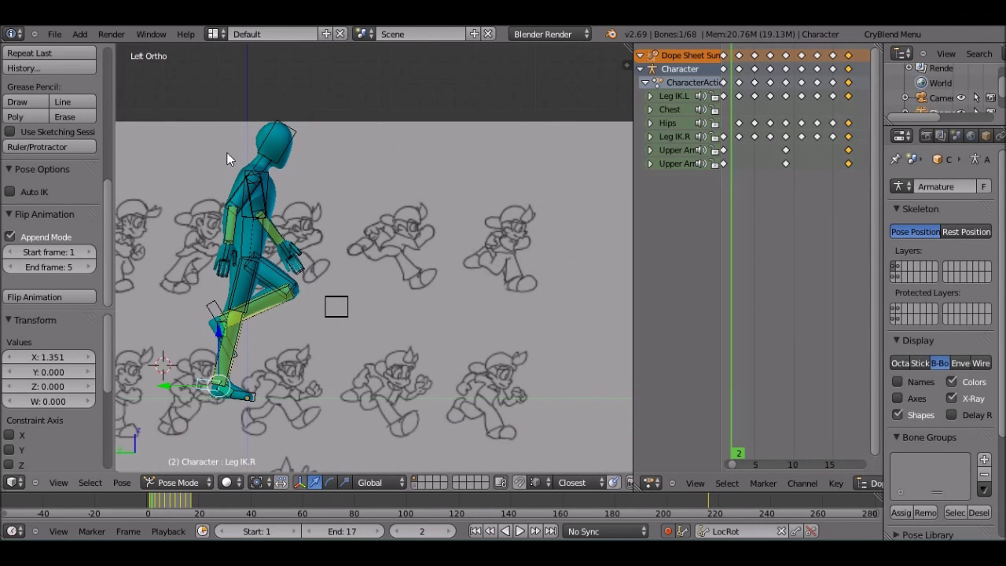